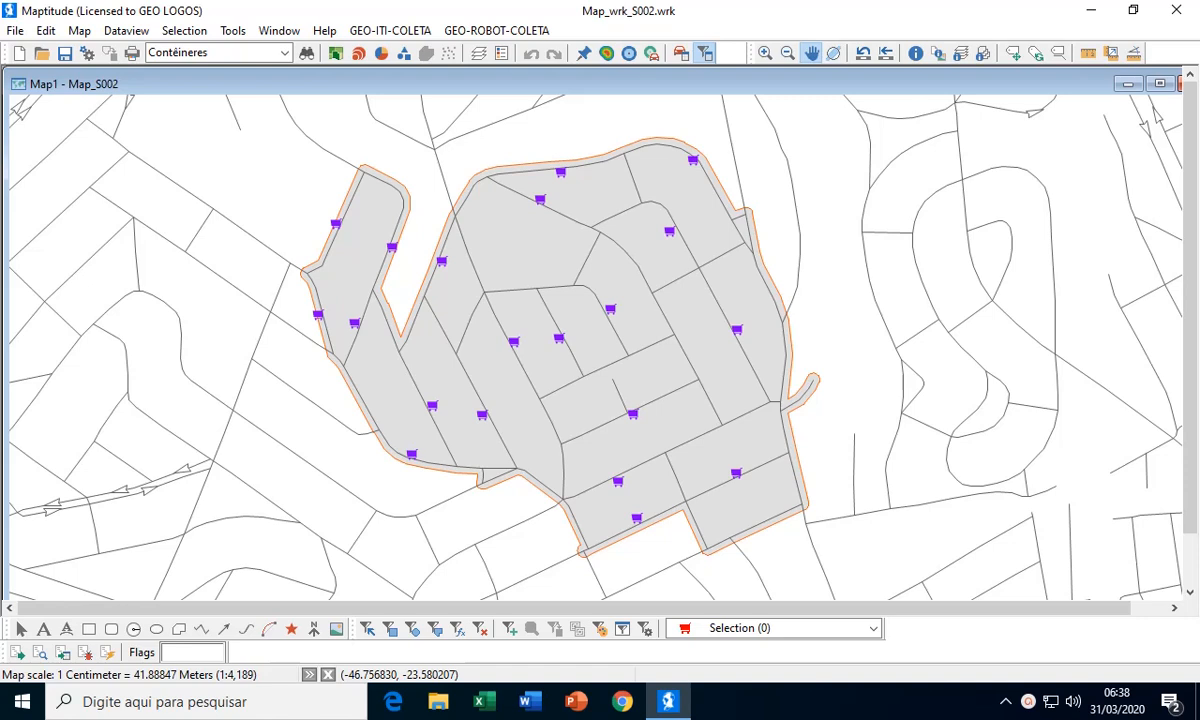
Examine the container layer on the map and its record table, including the COD field, then close the table
mouse_move(707, 295)
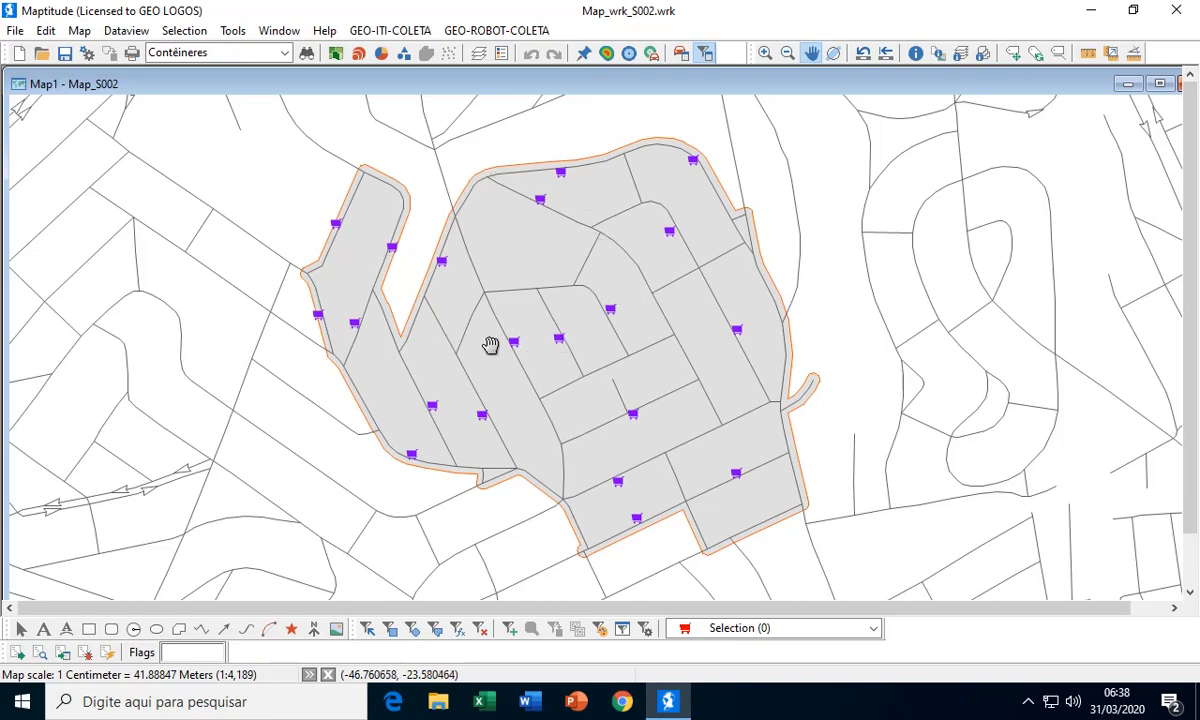
scroll(403, 327, "up", 2)
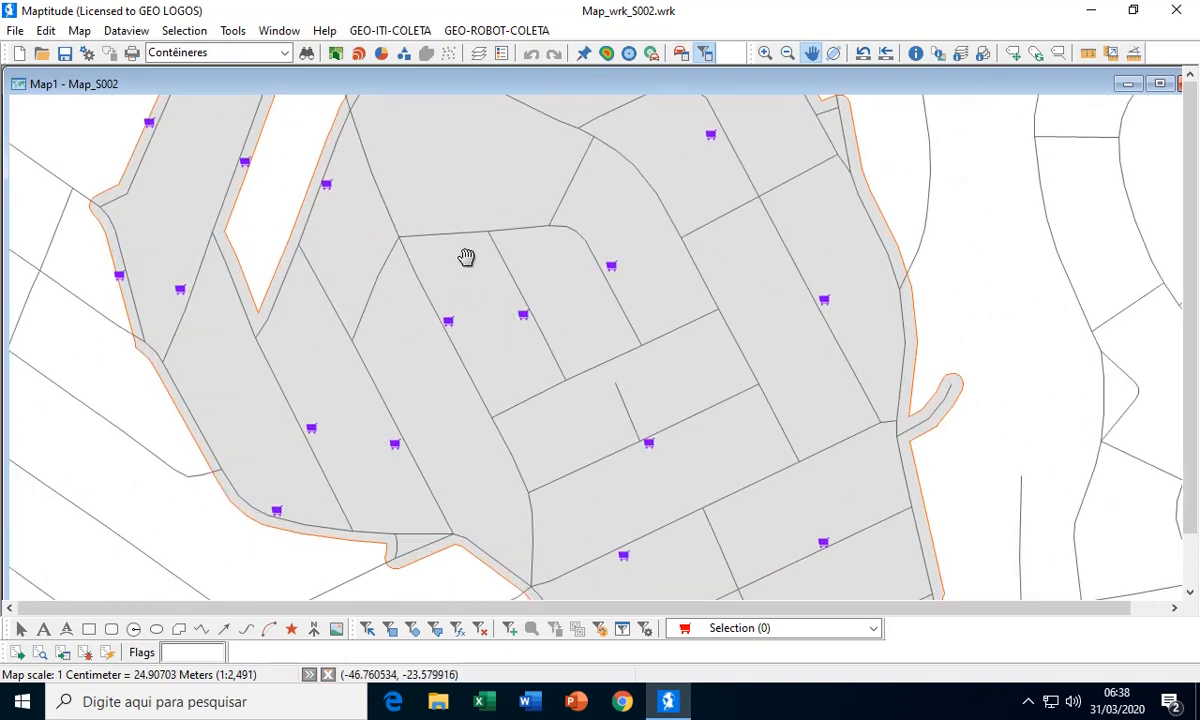
scroll(465, 258, "down", 2)
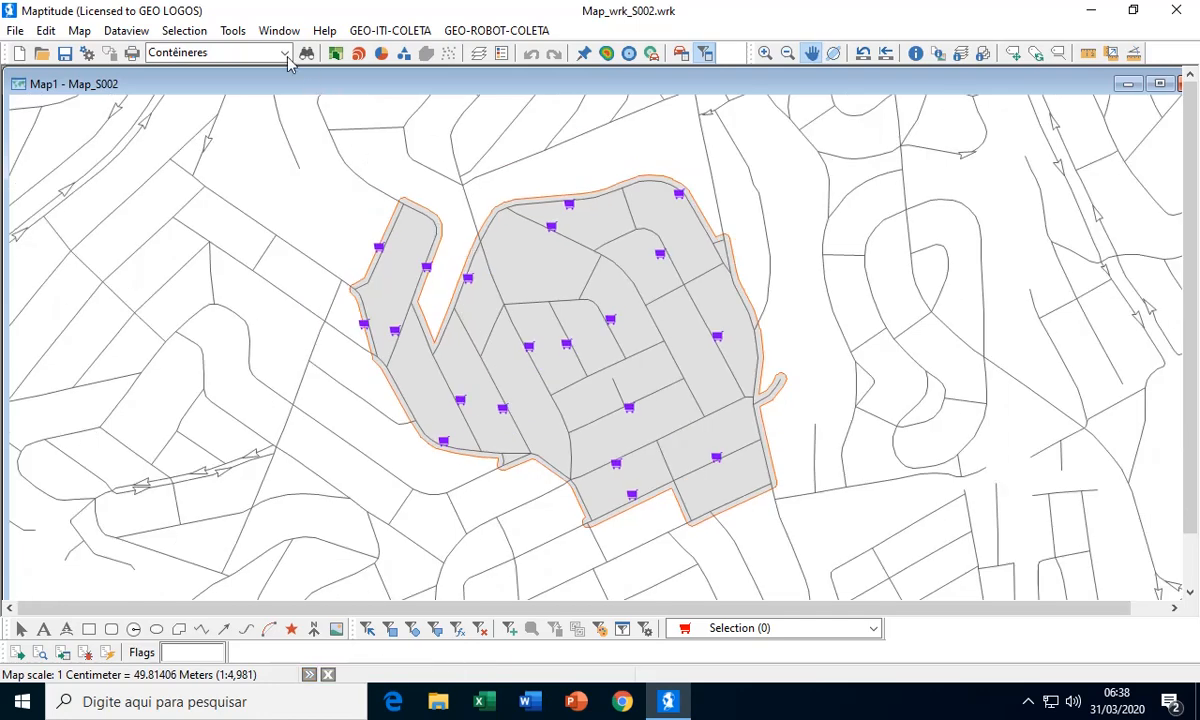
left_click(133, 32)
left_click(166, 55)
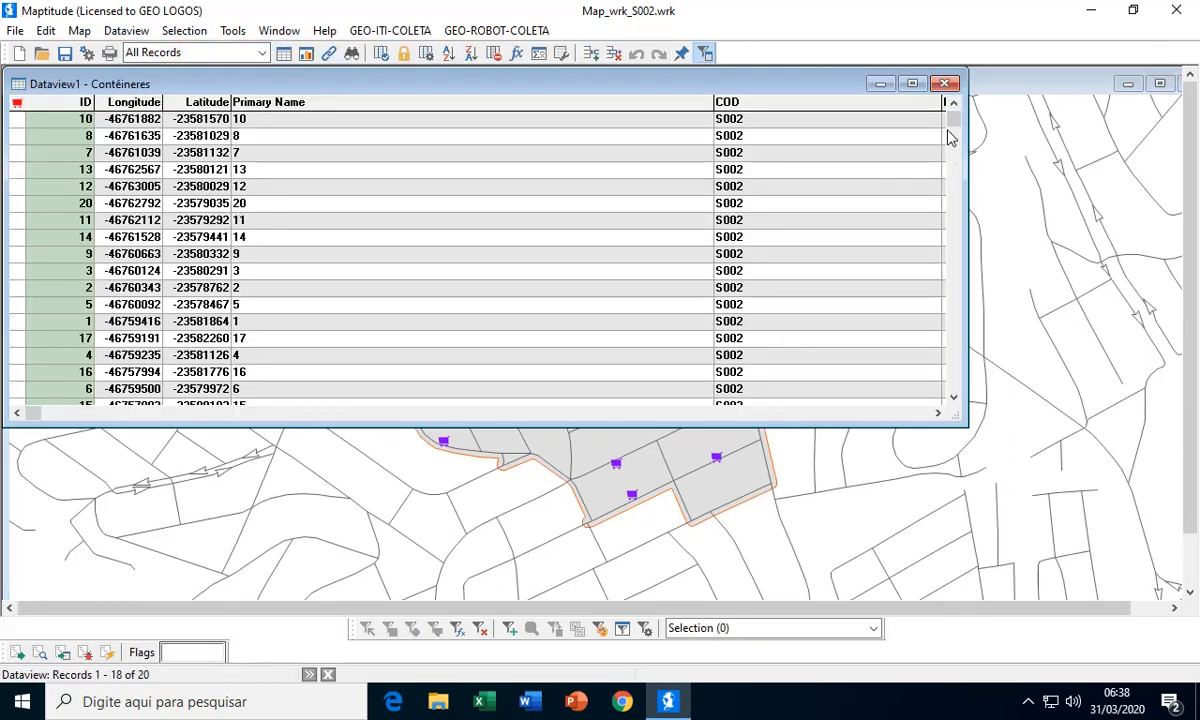
left_click(944, 83)
left_click_drag(592, 273, 622, 276)
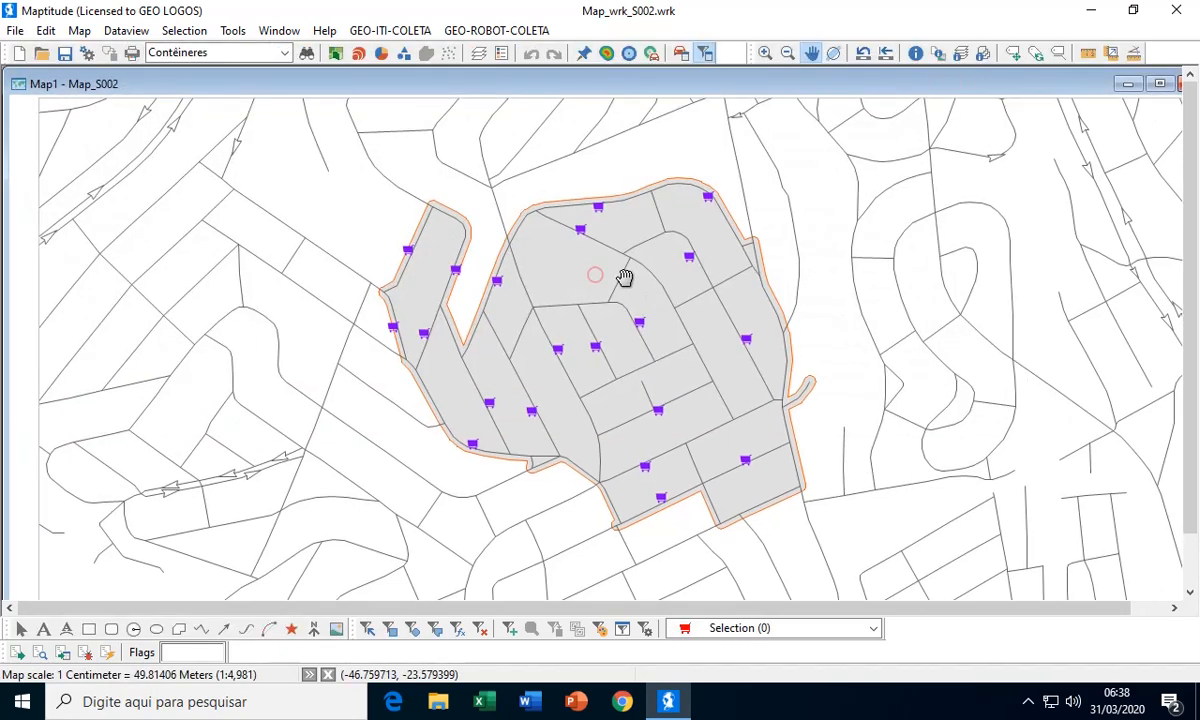
mouse_move(655, 309)
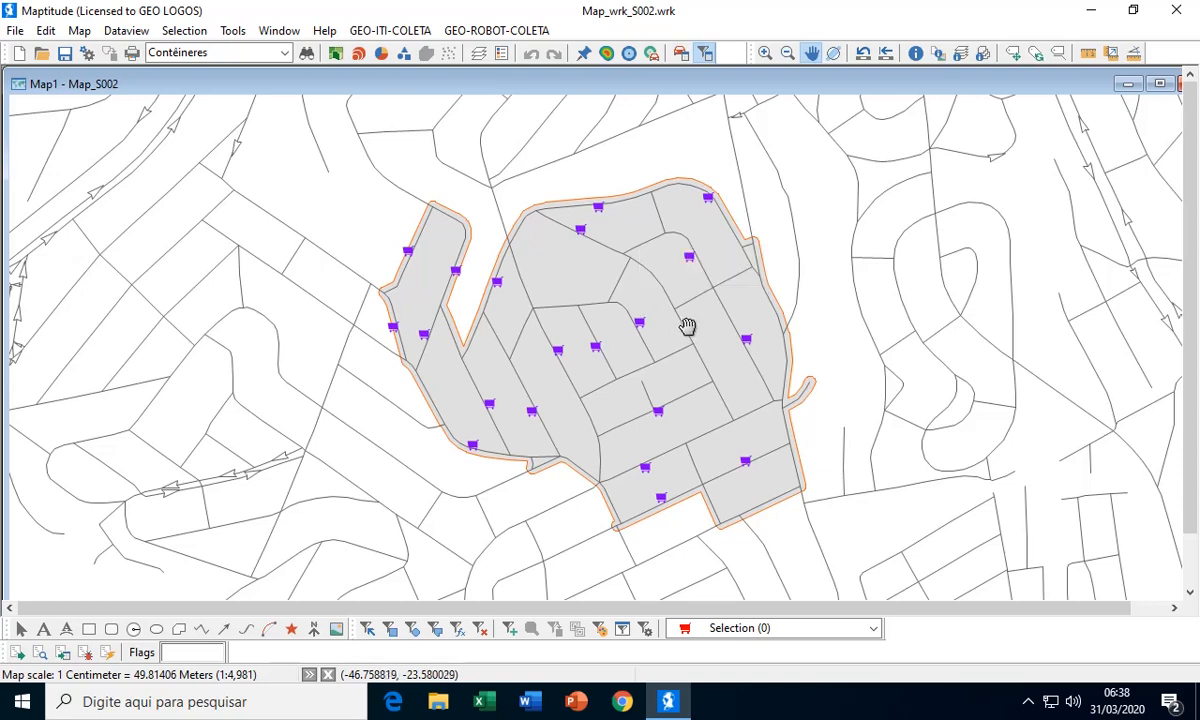
mouse_move(722, 364)
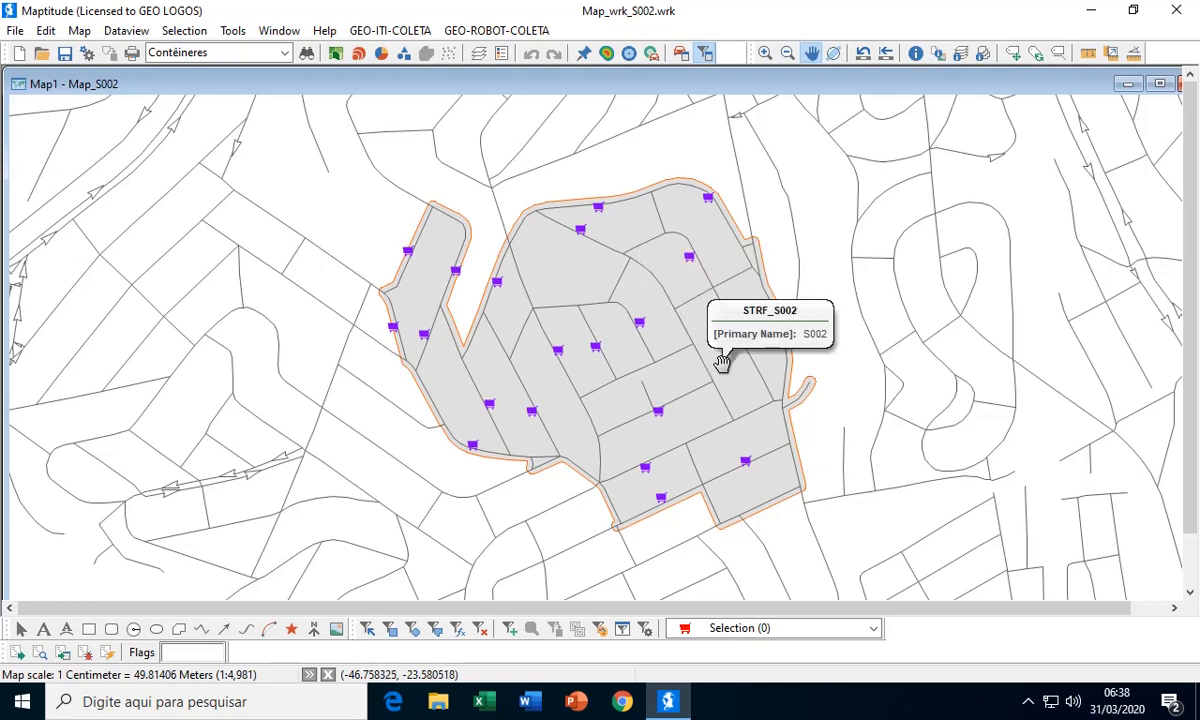
left_click_drag(676, 334, 669, 321)
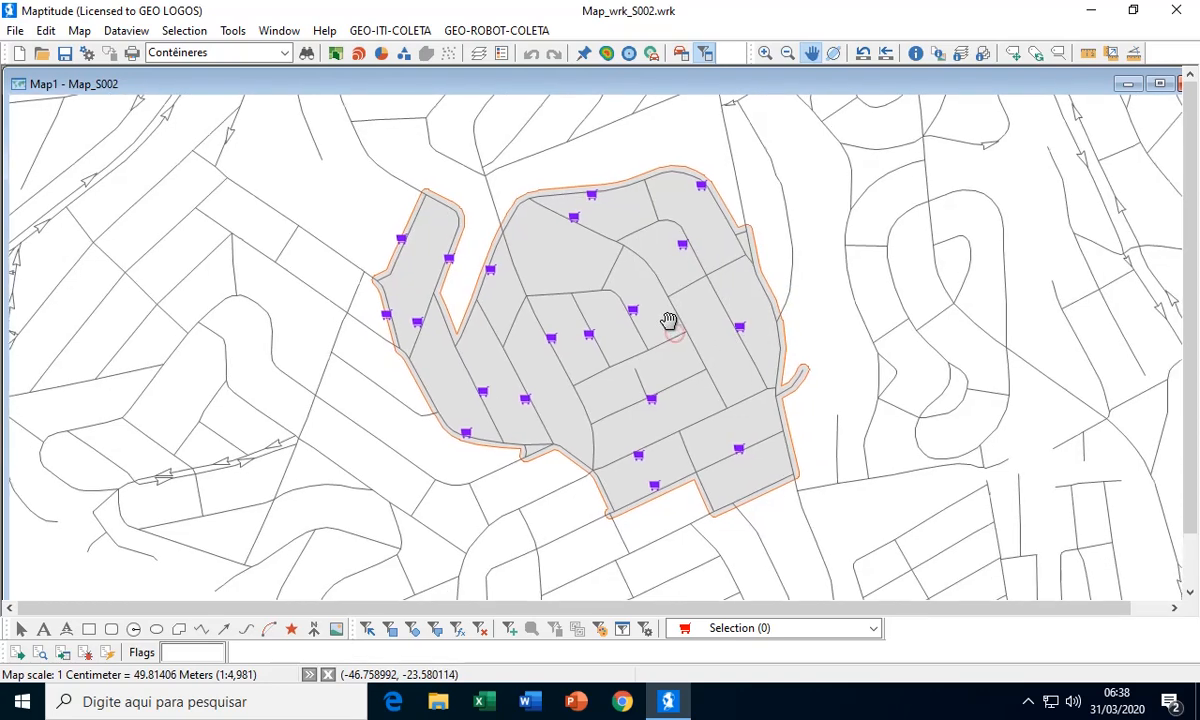
mouse_move(717, 322)
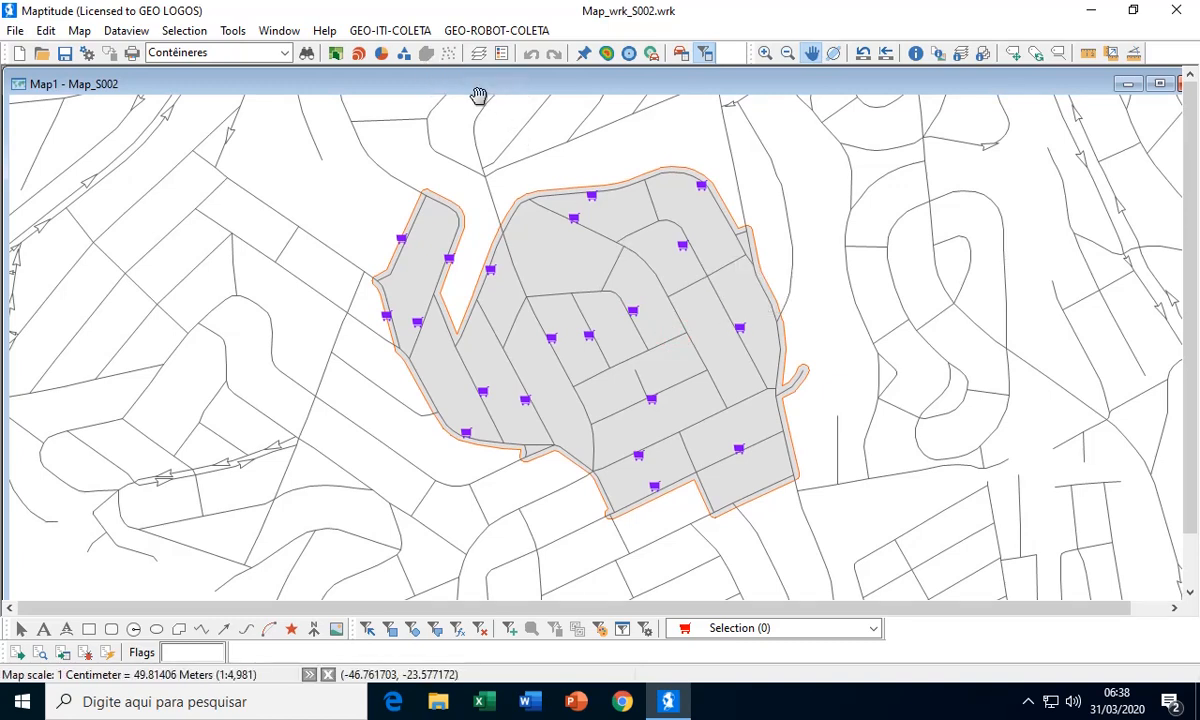
Make Eixos de Logradouros the working layer and open the Routing Manager
left_click(284, 53)
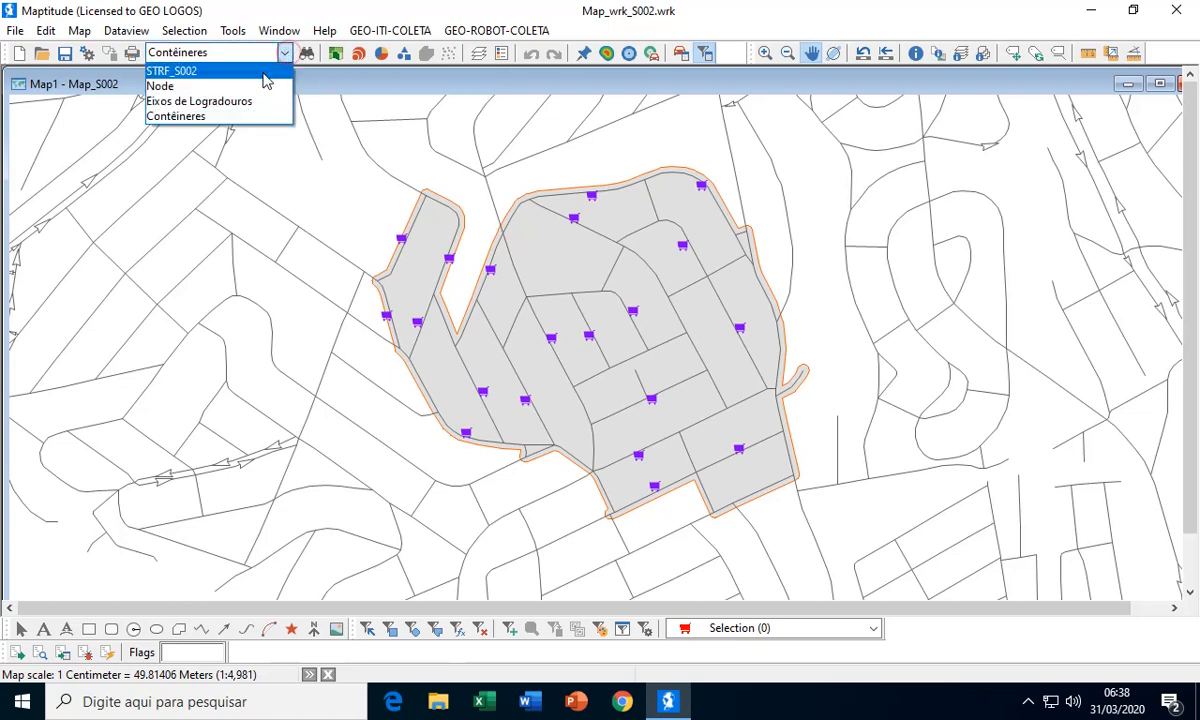
left_click(225, 101)
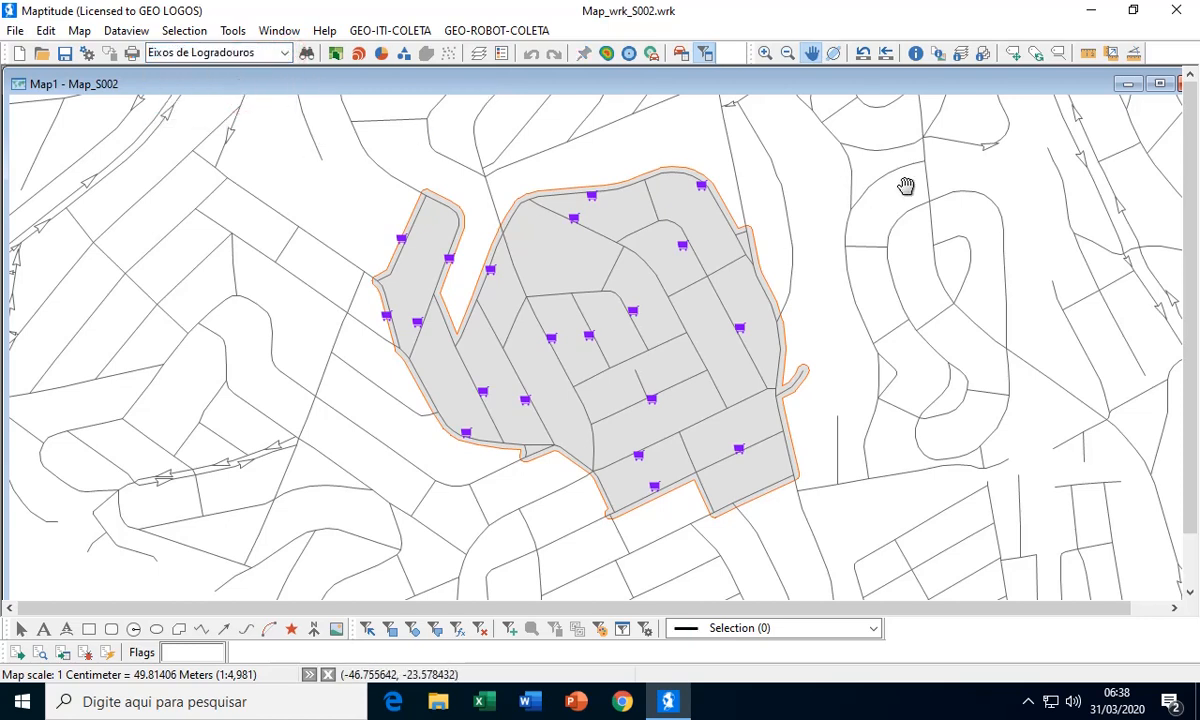
left_click(682, 56)
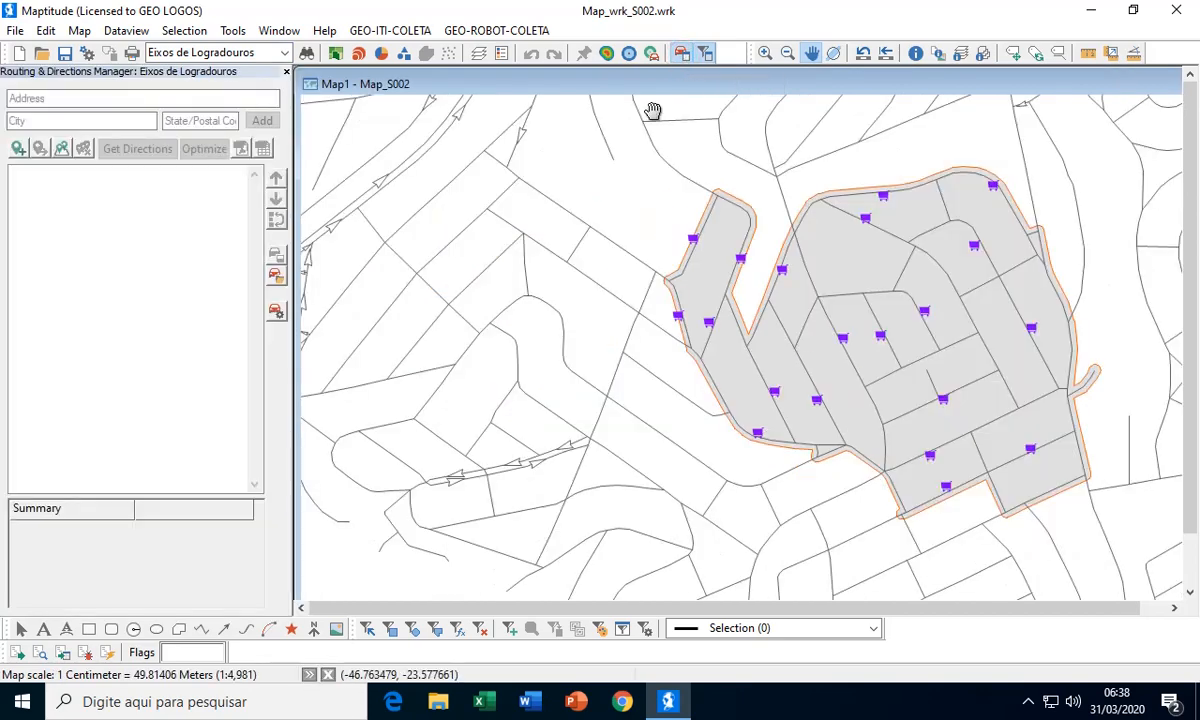
Add route stops from all features of the Contêineres layer, with no ordering and Primary Name as the stop name
left_click_drag(659, 179, 485, 193)
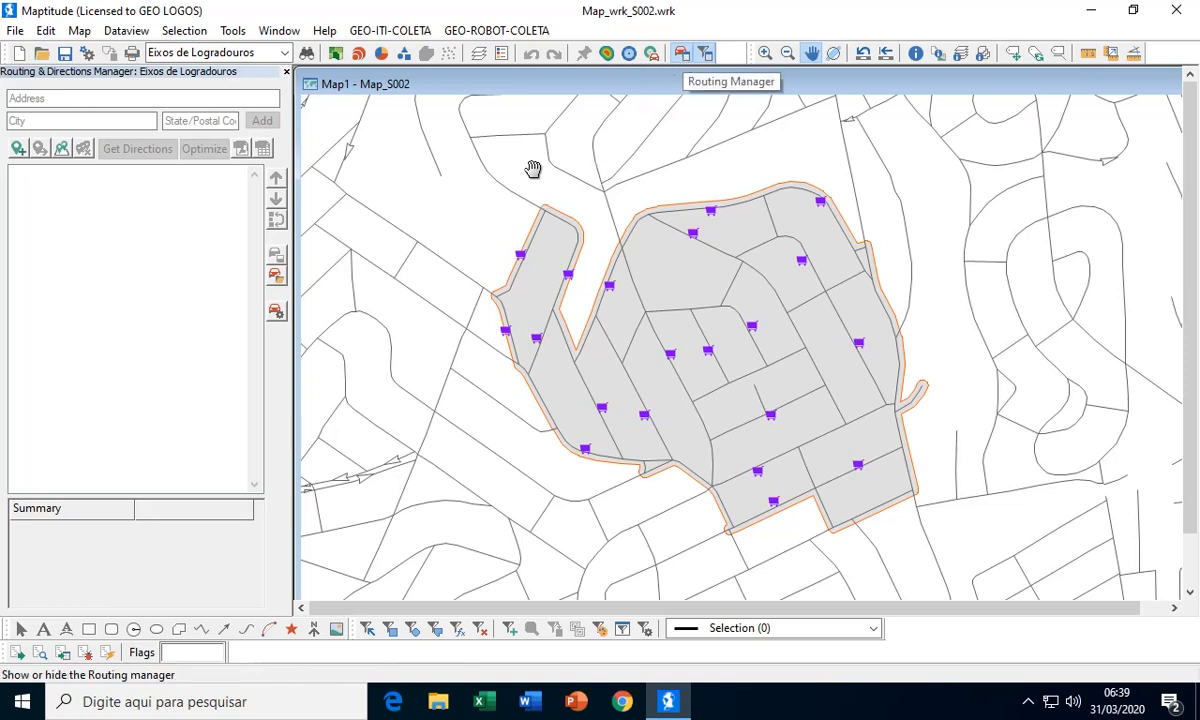
left_click(64, 151)
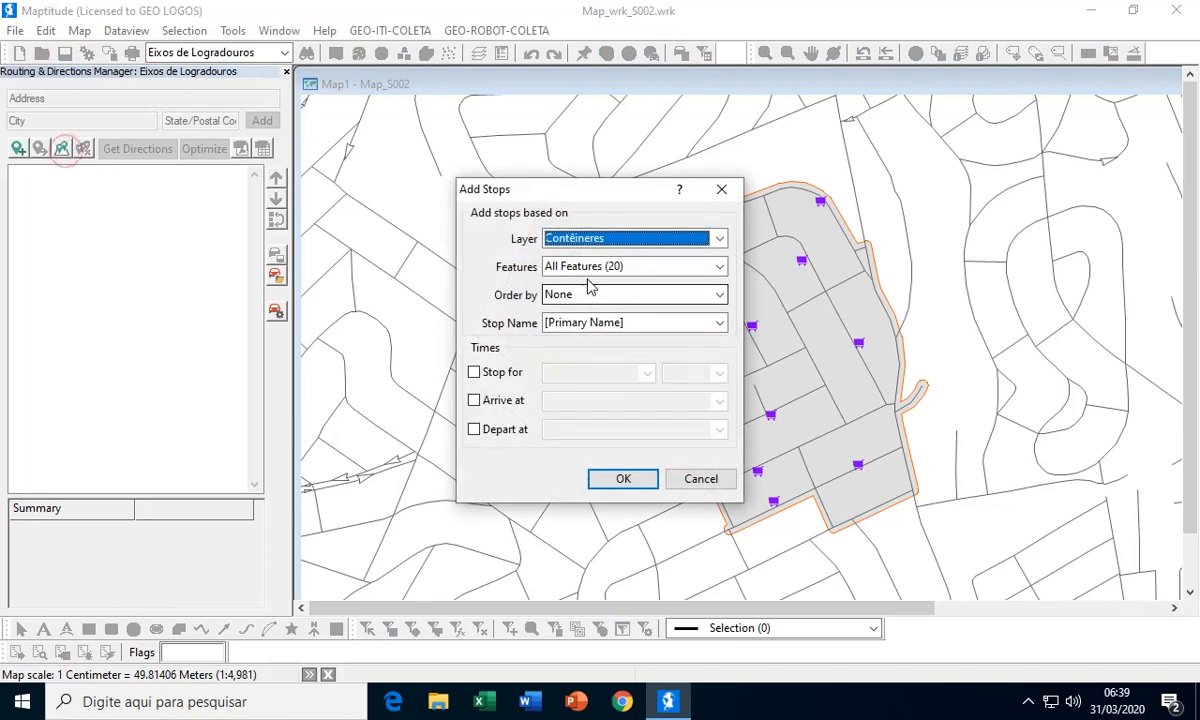
left_click(594, 270)
left_click(594, 279)
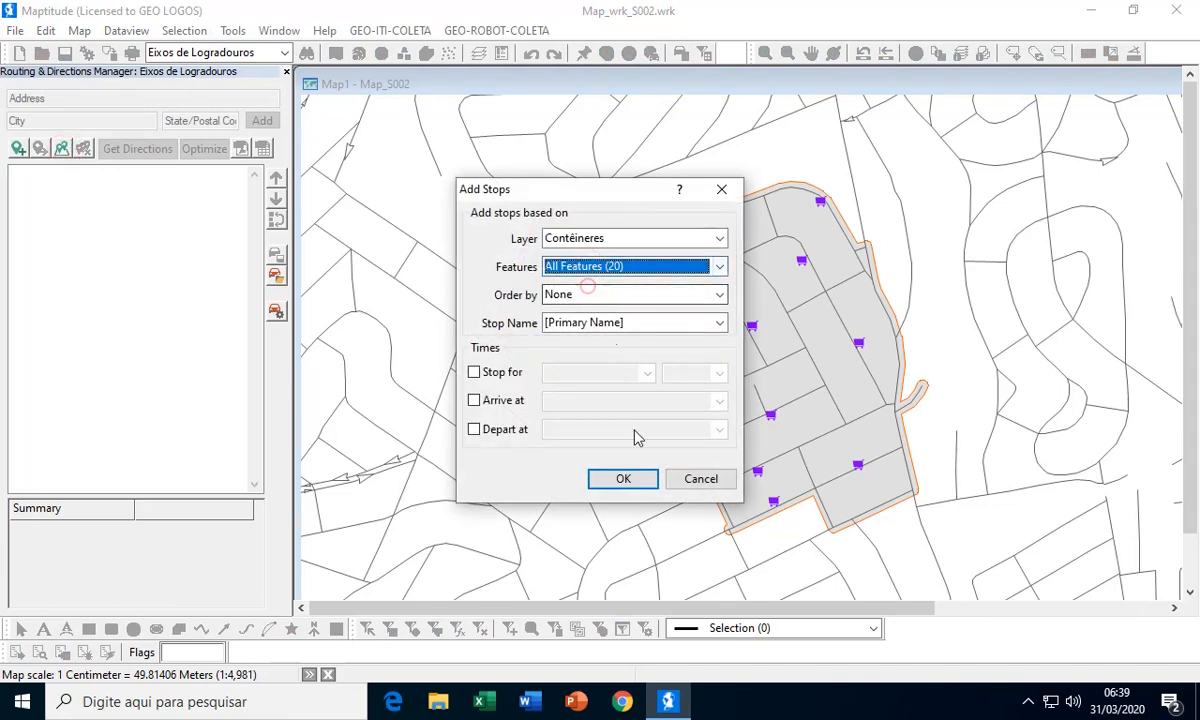
left_click(622, 479)
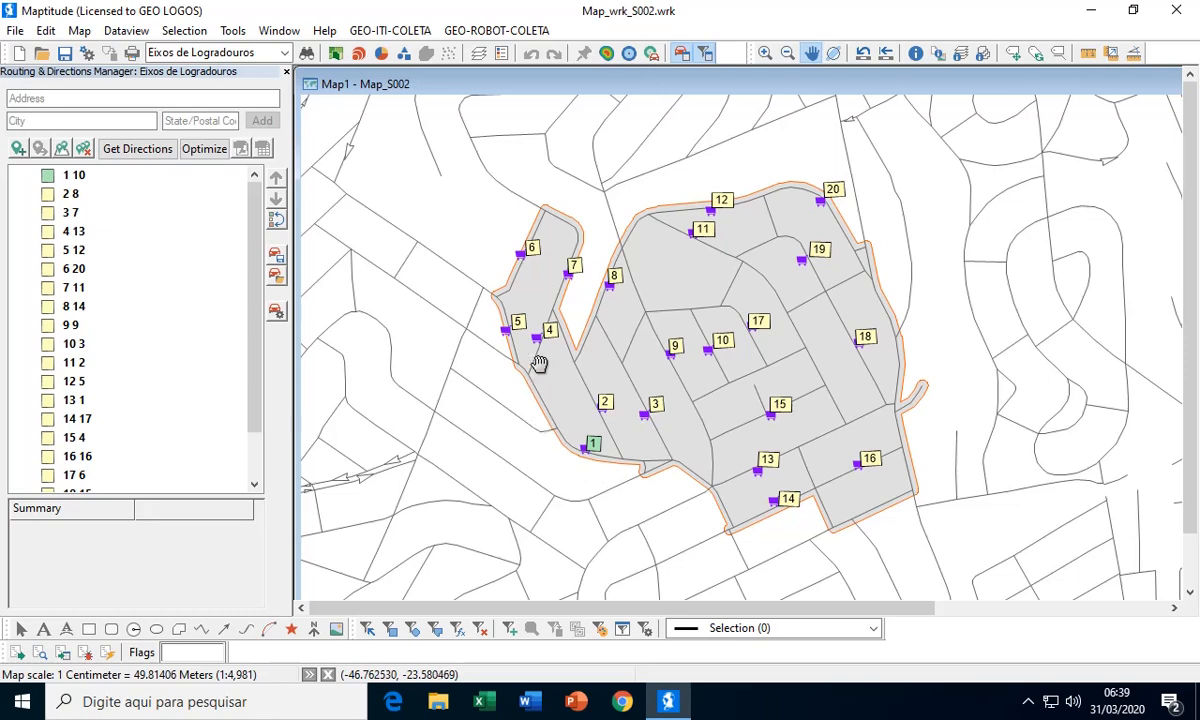
Choose the stop named 12 as the route's start and the stop named 20 as its end
scroll(537, 362, "down", 3)
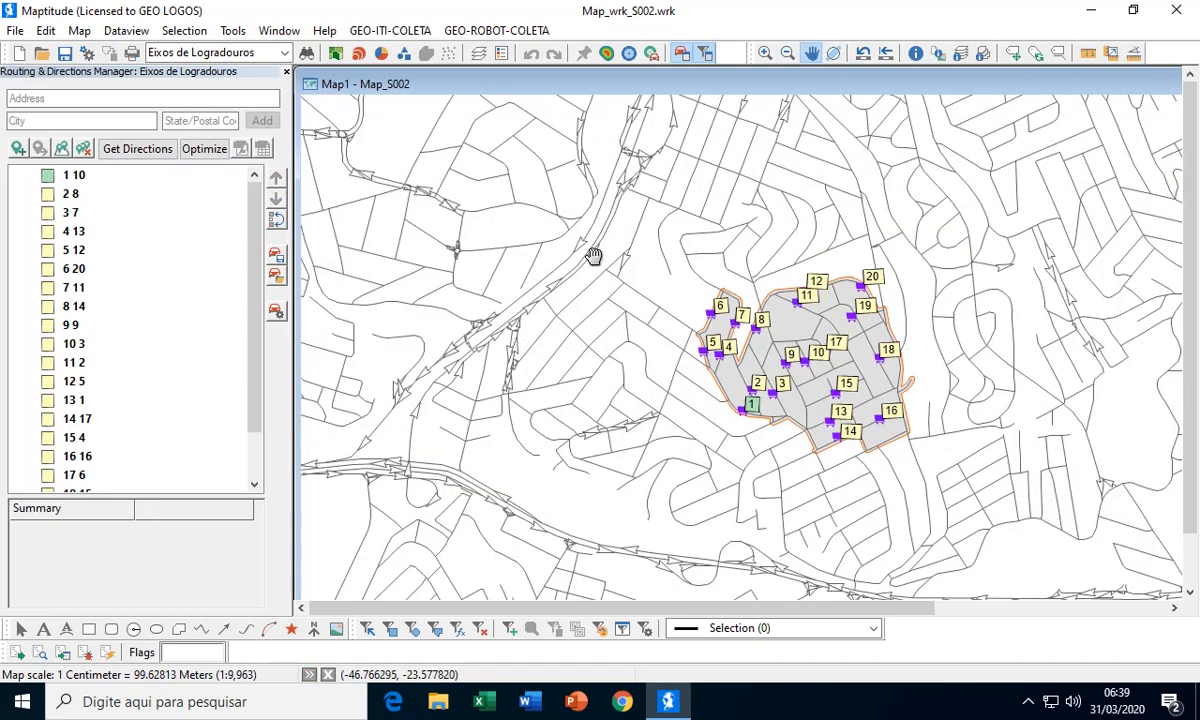
left_click_drag(654, 262, 603, 265)
scroll(648, 265, "up", 2)
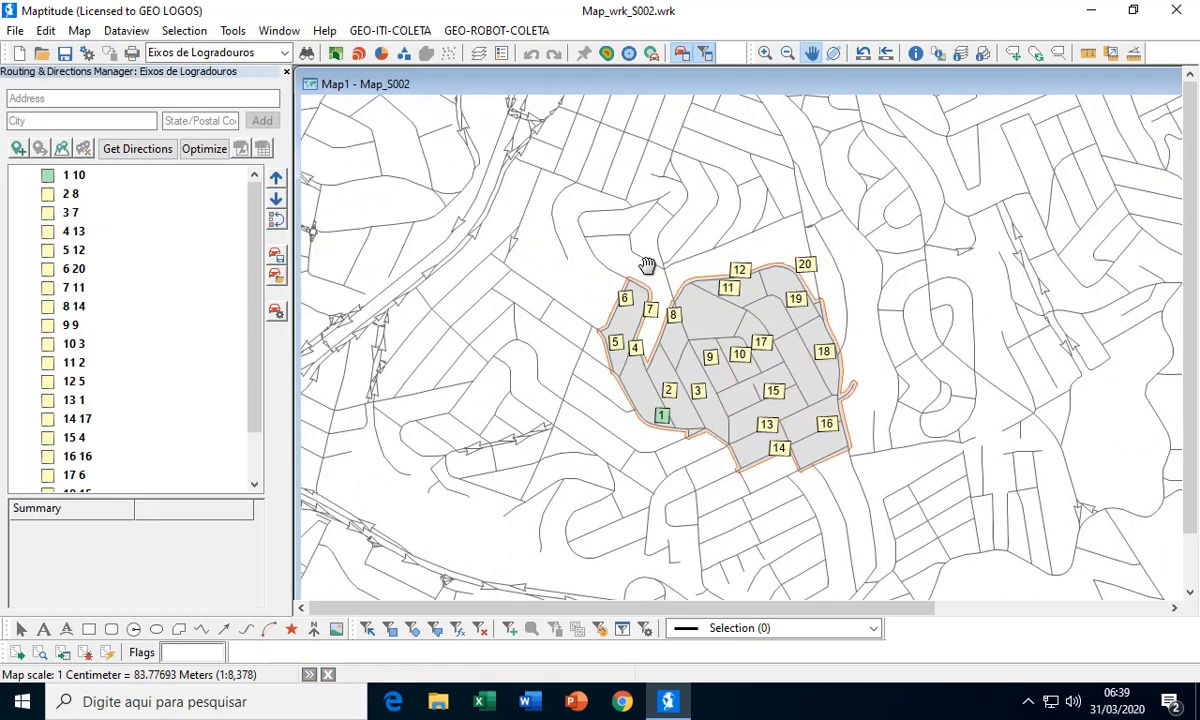
scroll(648, 265, "down", 1)
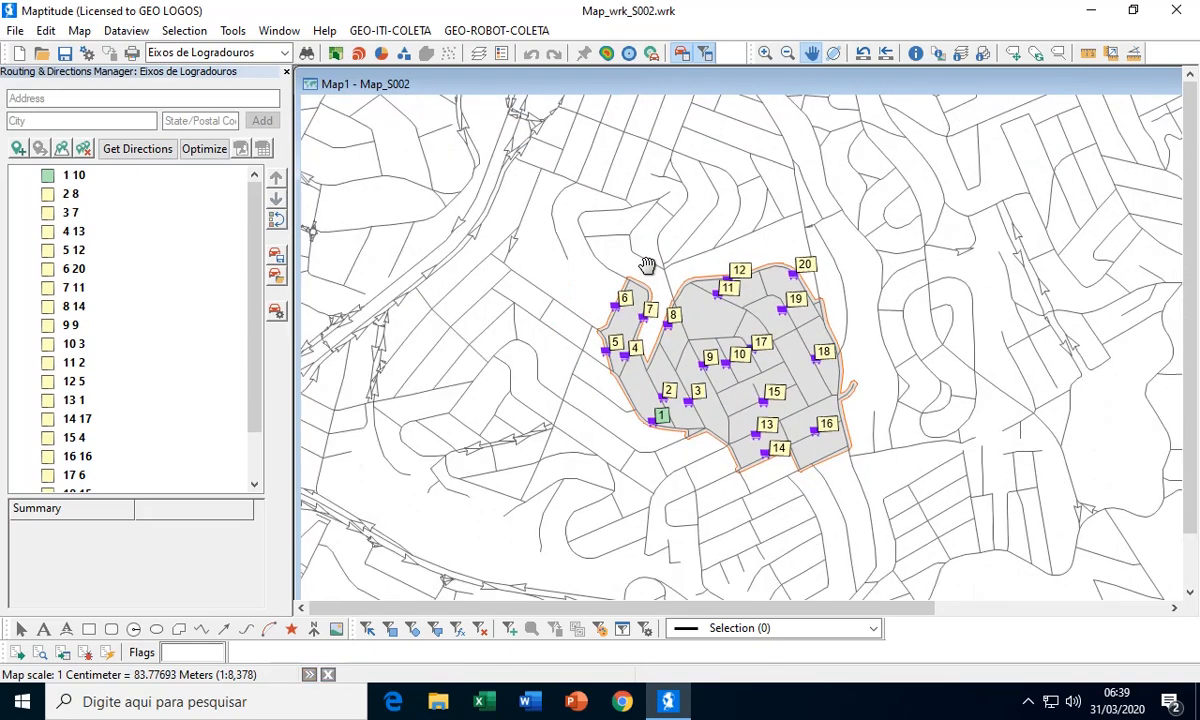
left_click_drag(652, 256, 679, 246)
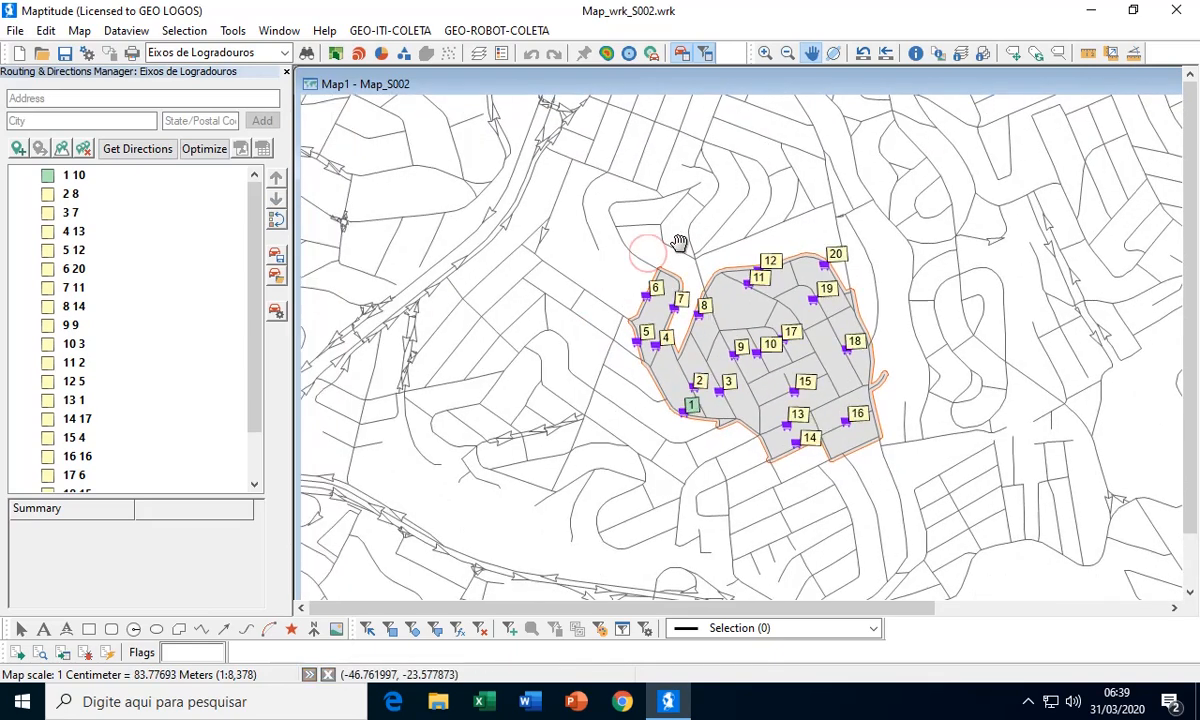
scroll(557, 303, "up", 1)
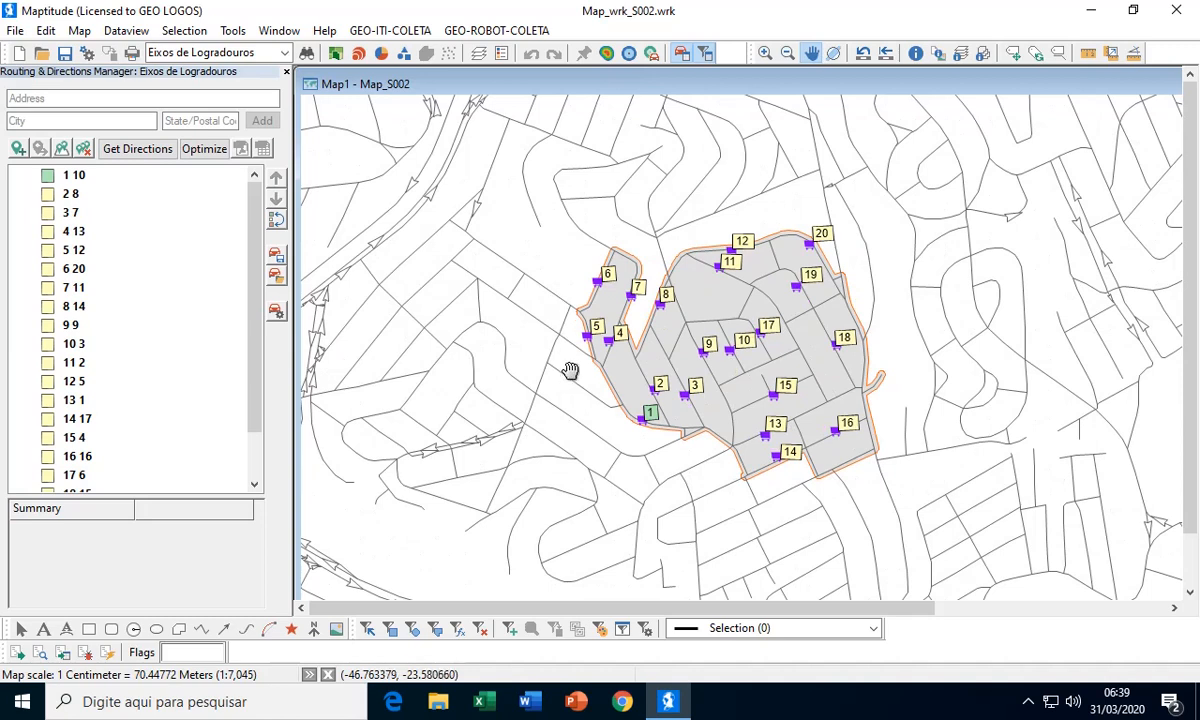
left_click(55, 253)
right_click(55, 253)
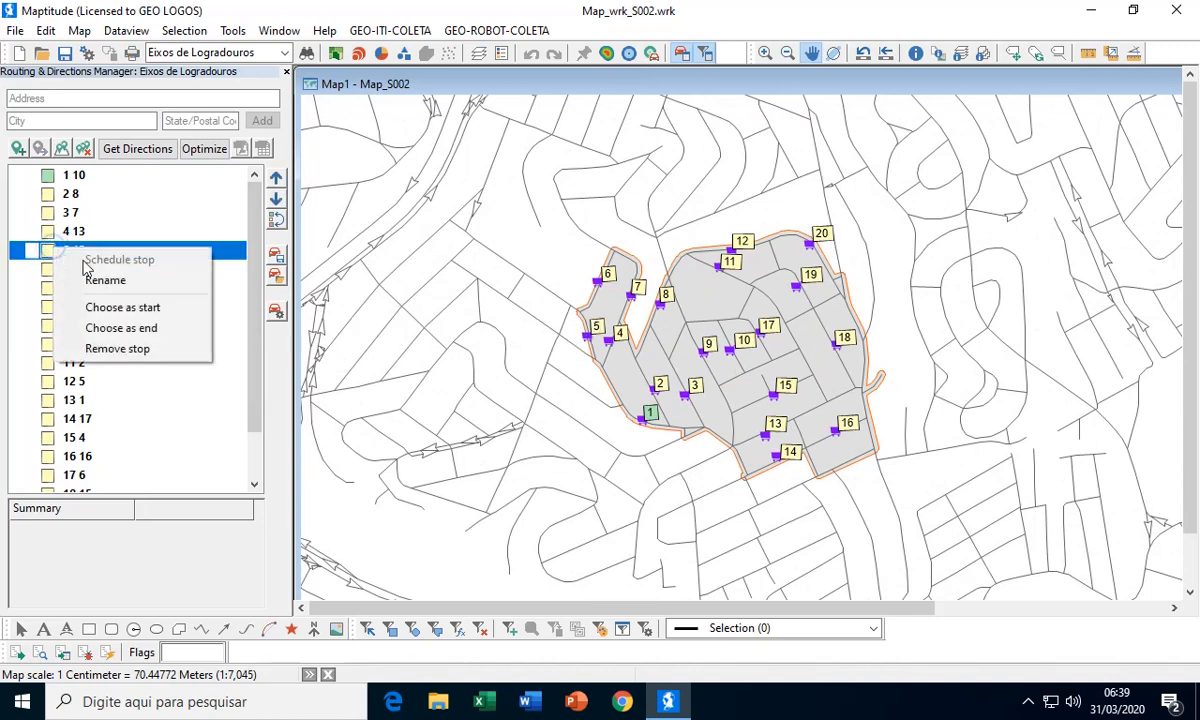
left_click(118, 308)
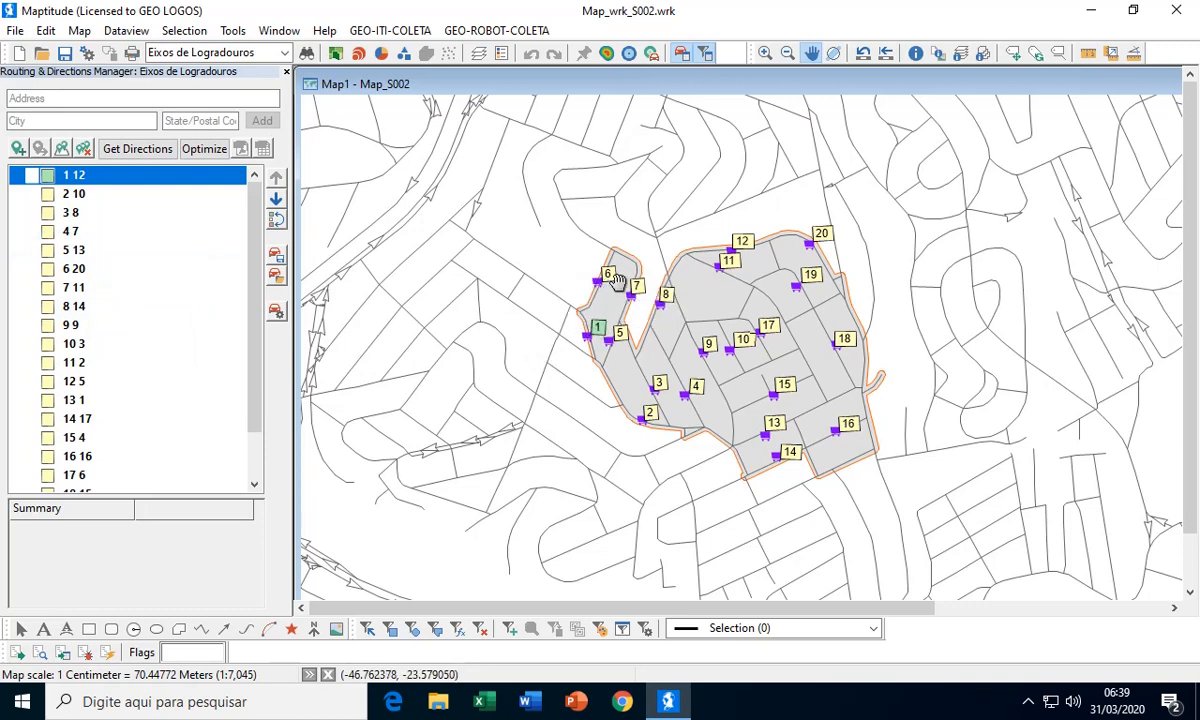
right_click(70, 270)
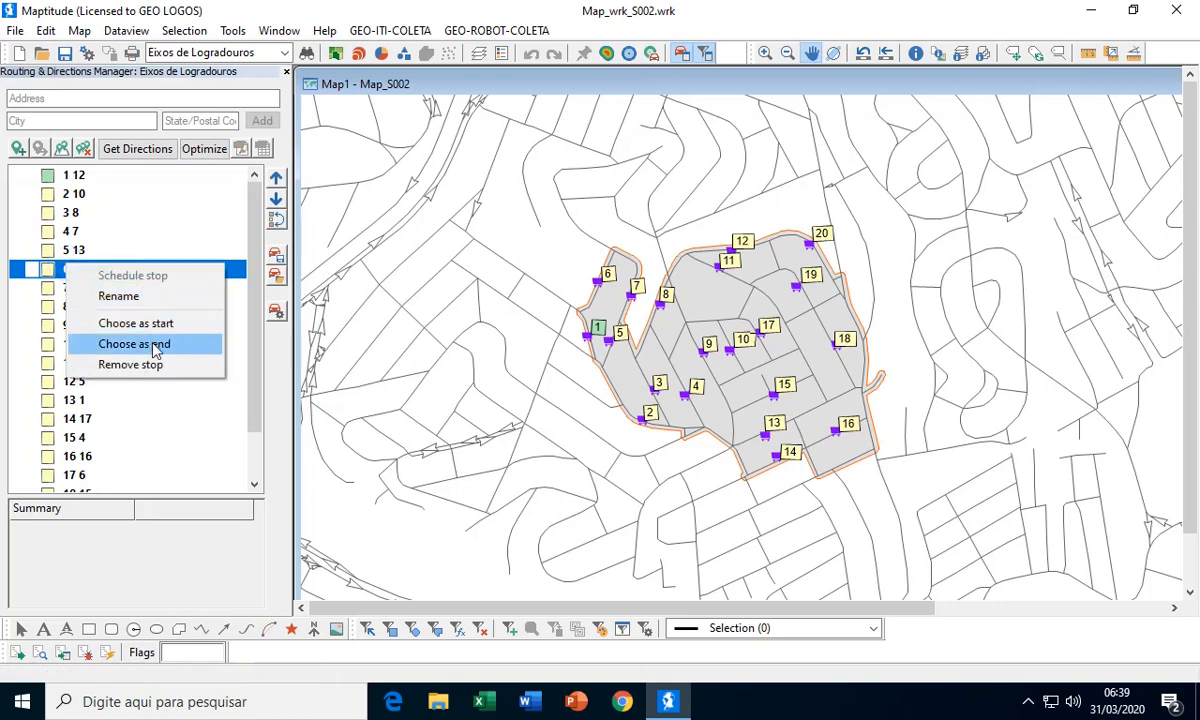
left_click(155, 349)
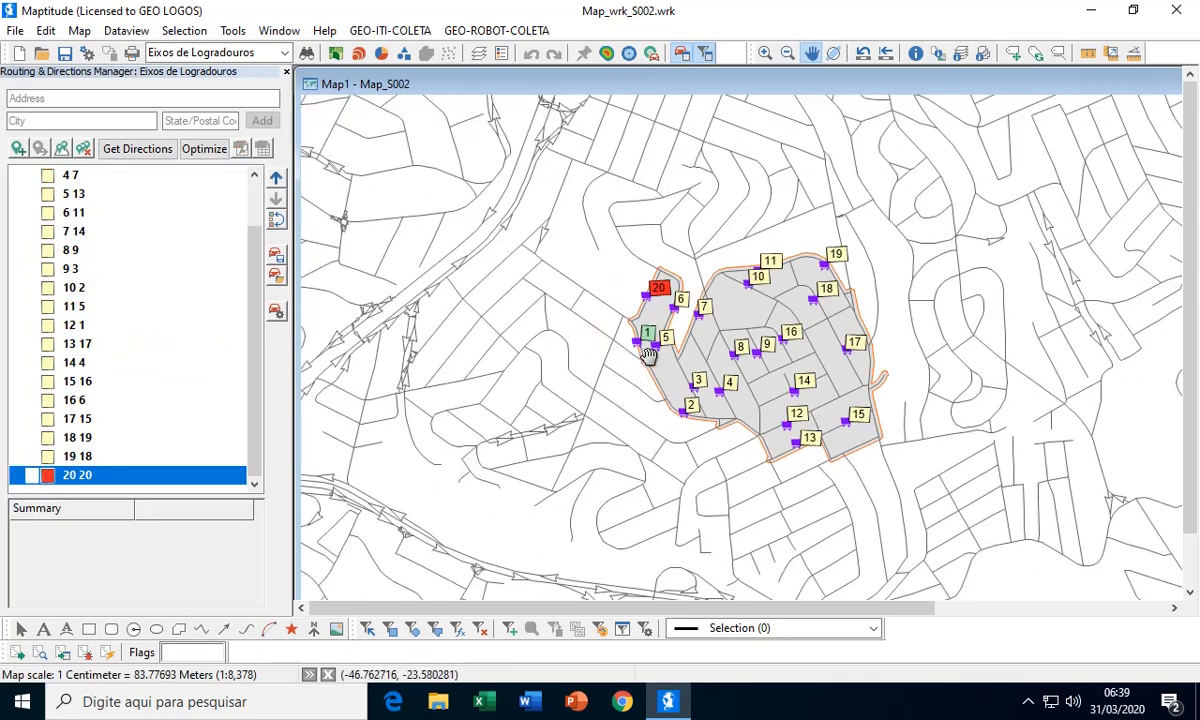
Optimize the stop order and calculate the route between the chosen start and end stops
left_click_drag(673, 232, 617, 232)
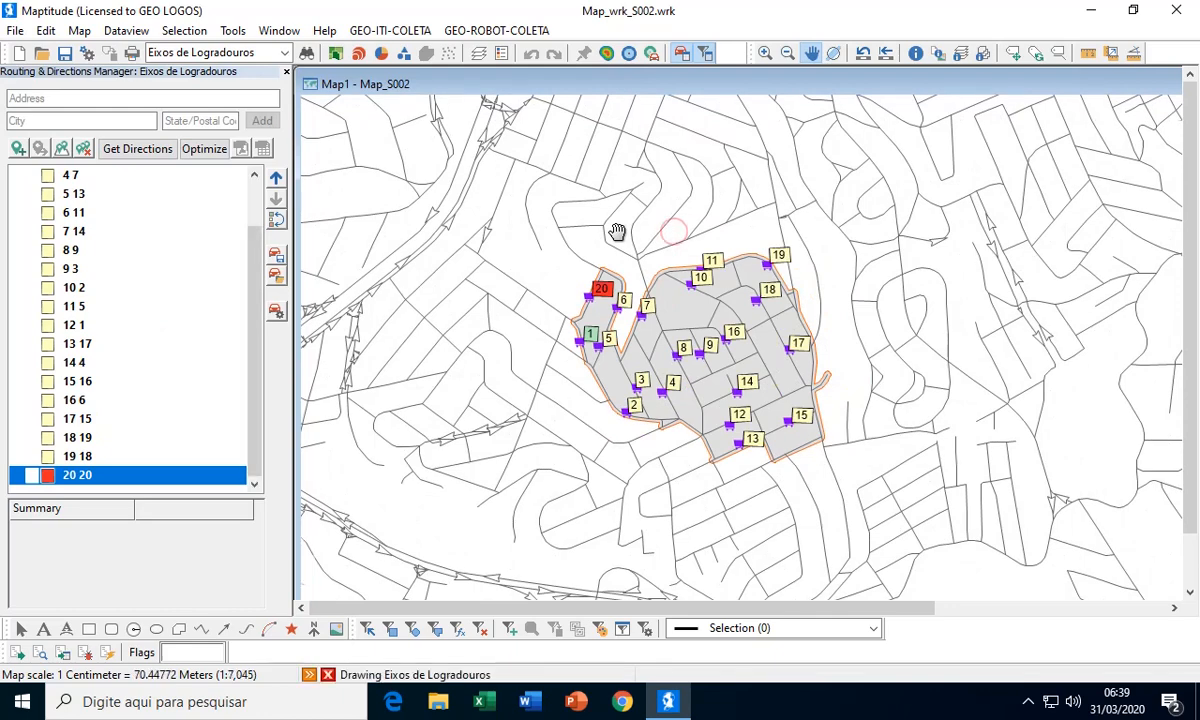
scroll(617, 232, "up", 2)
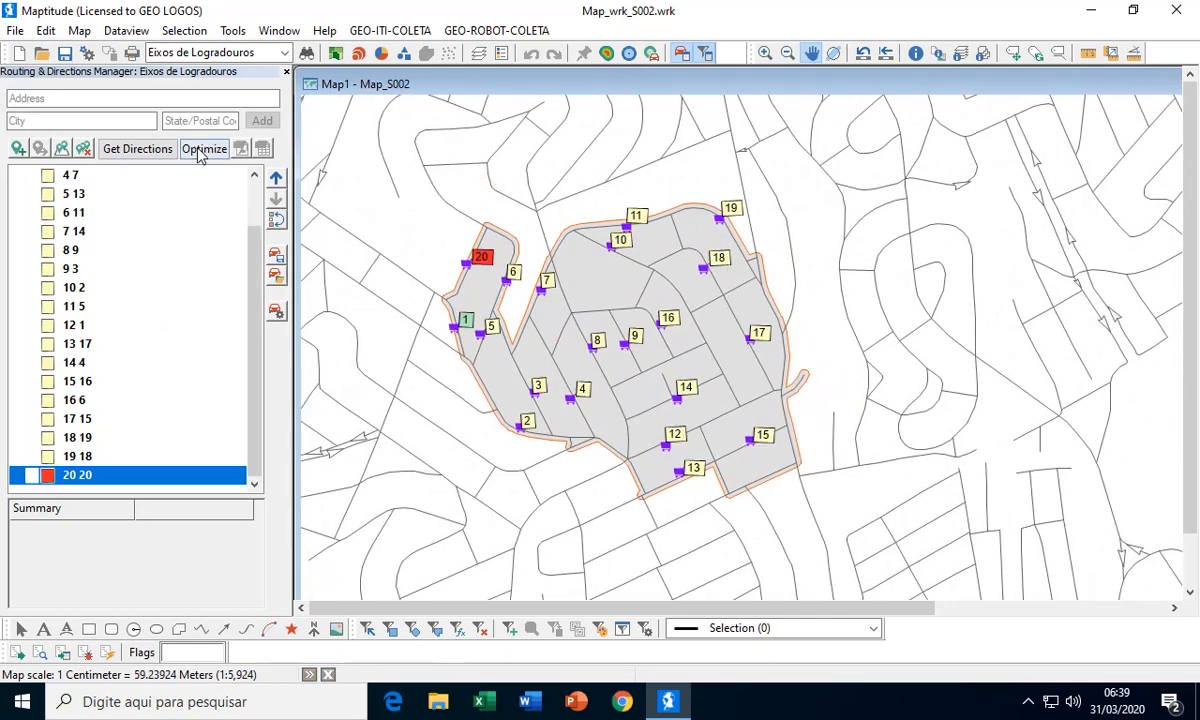
left_click(200, 150)
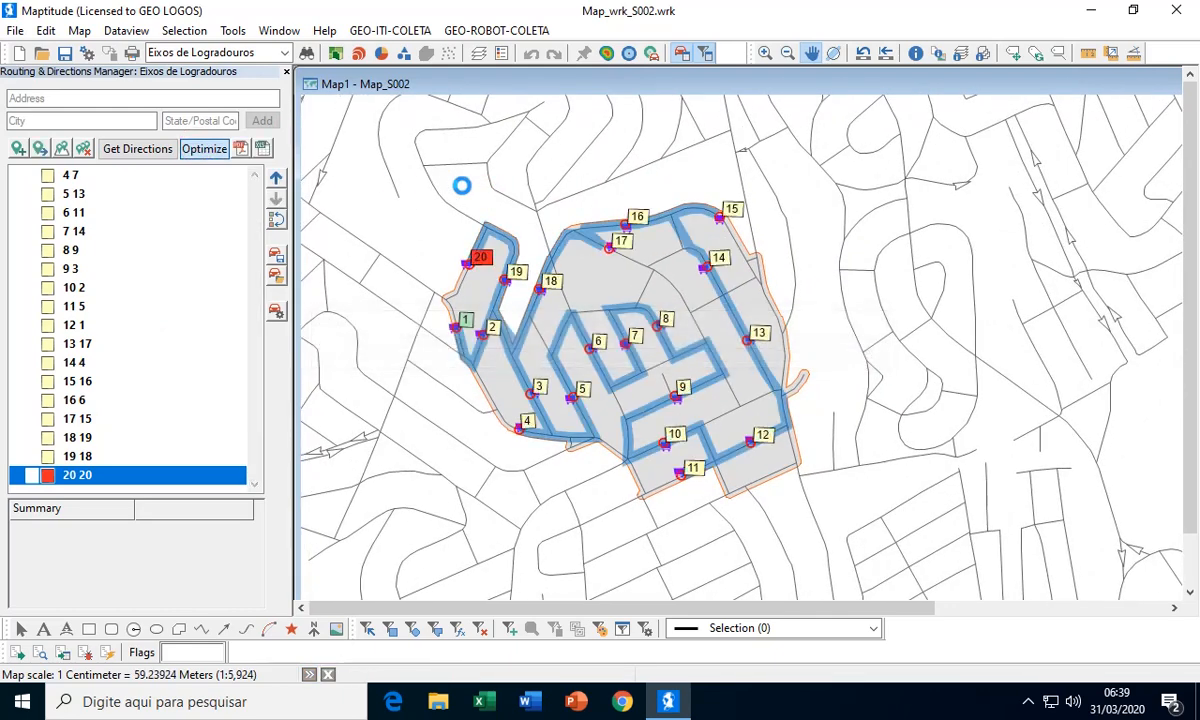
left_click_drag(461, 183, 498, 187)
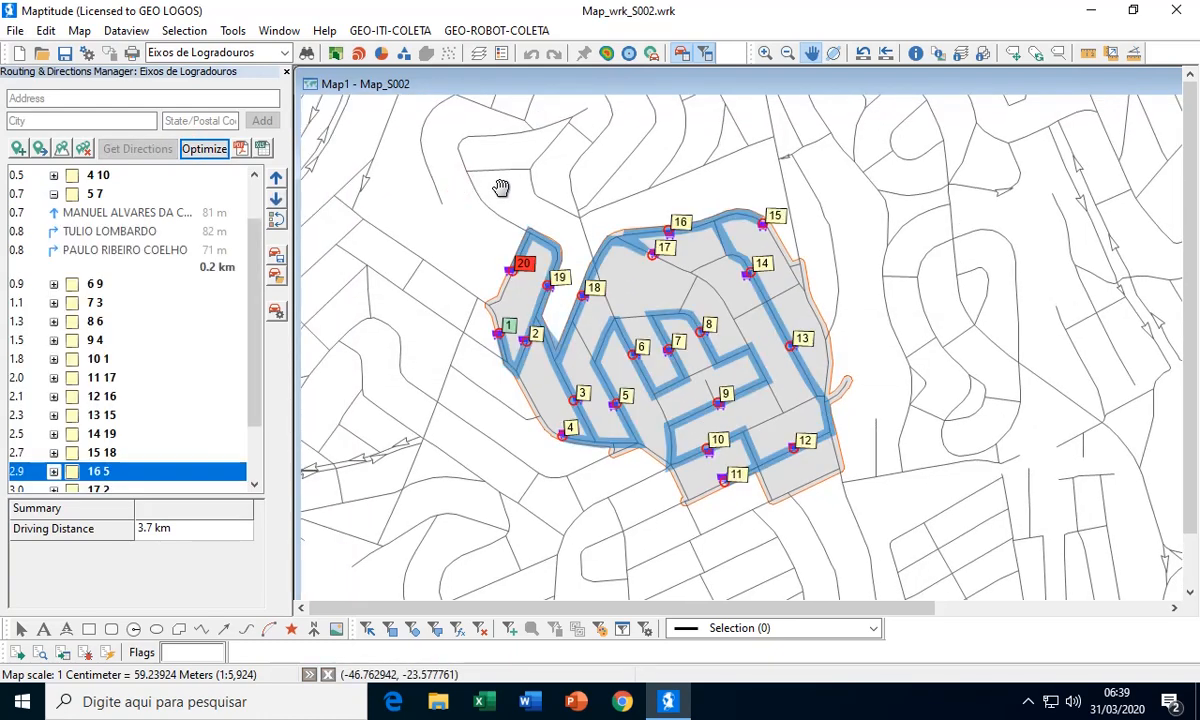
Use the GEO-ITI-COLETA semi-automatic routing for sector S002 to copy the optimized route's stops to street segments, then exit the module
left_click(401, 30)
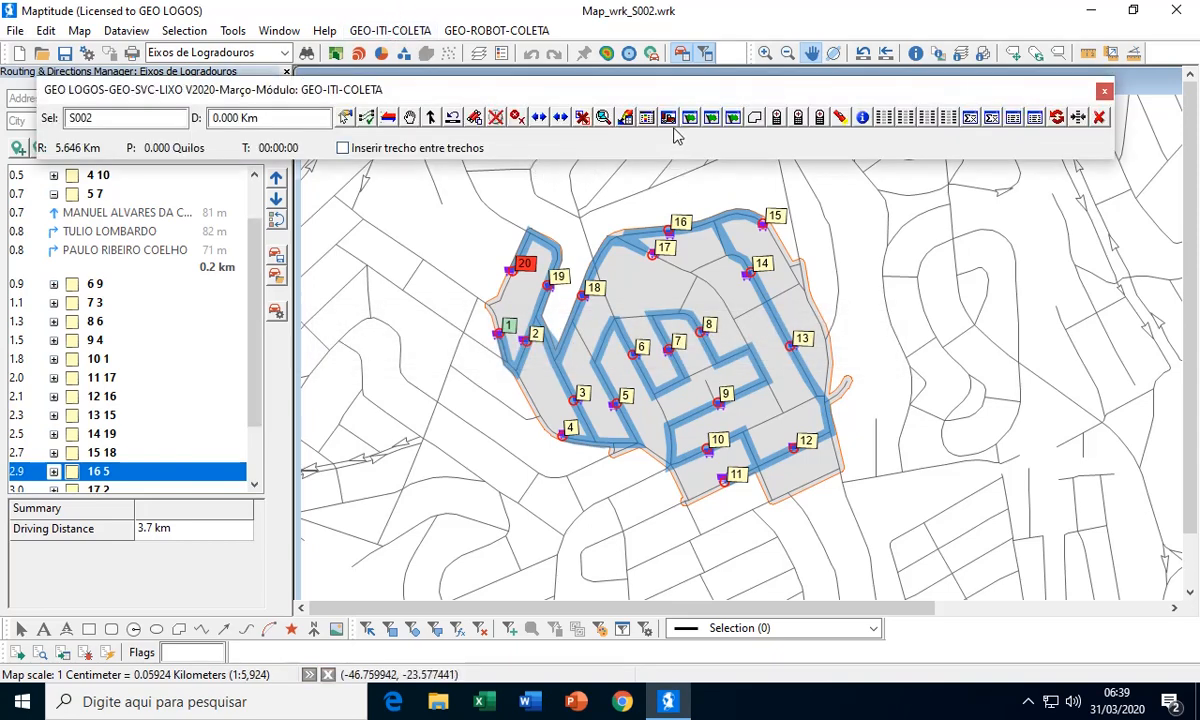
left_click(670, 118)
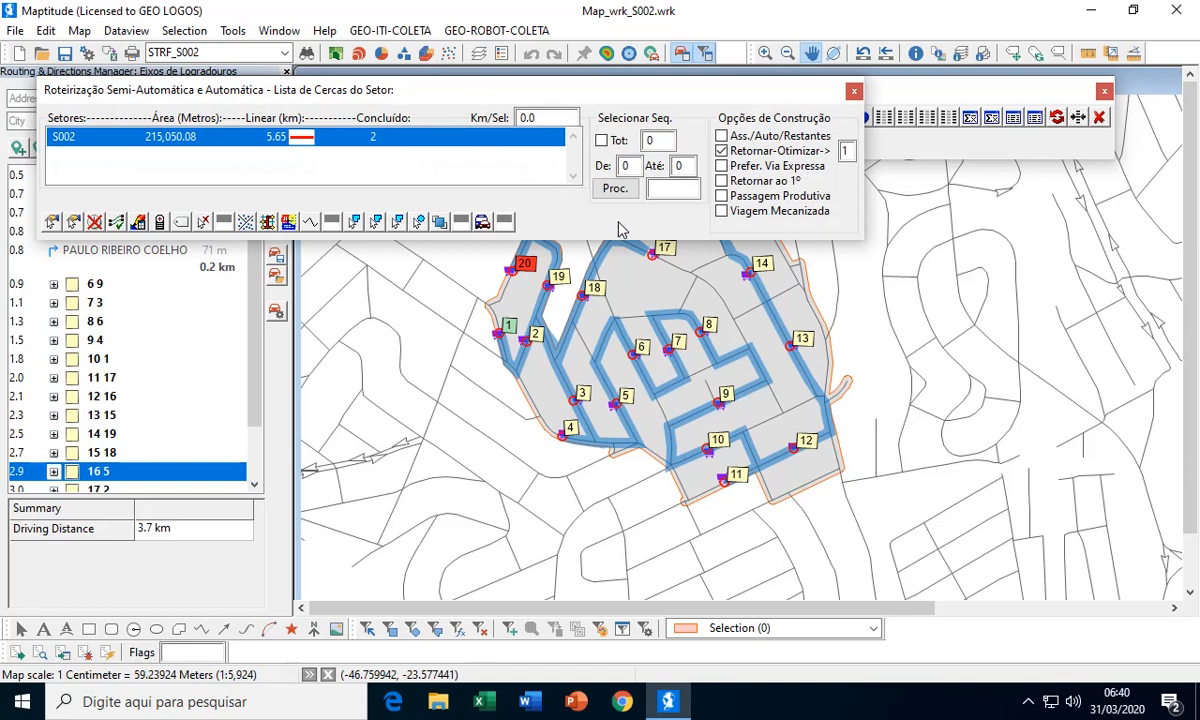
left_click(267, 222)
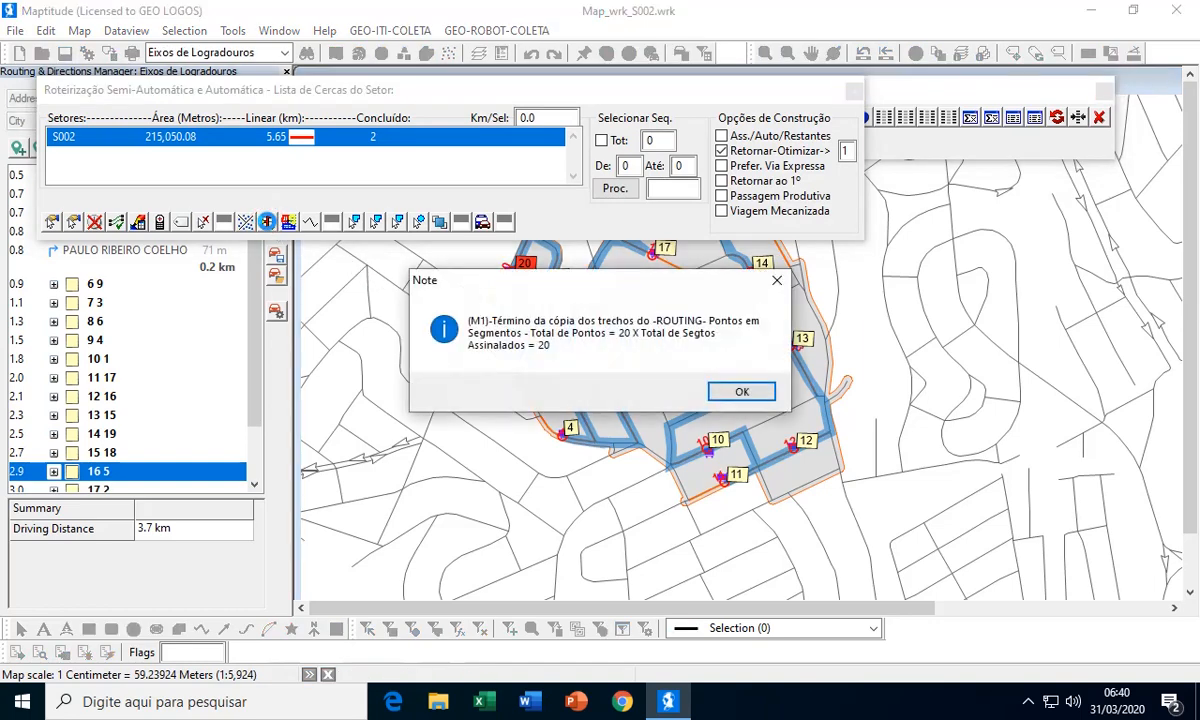
left_click(742, 392)
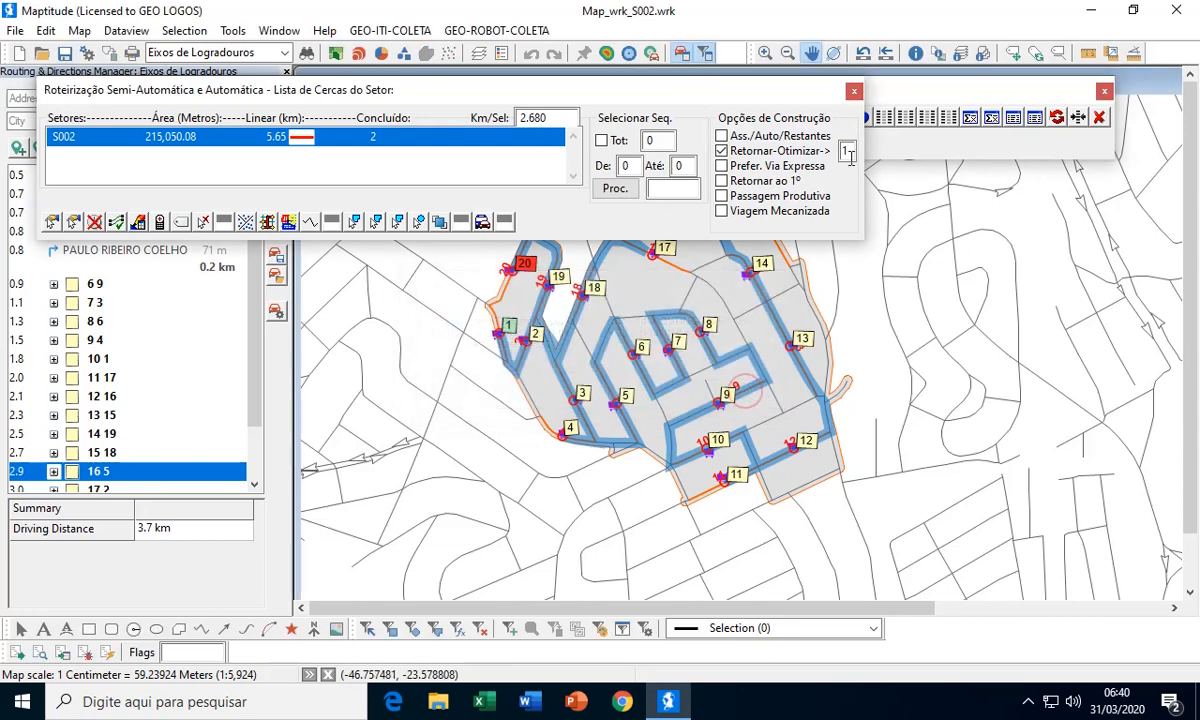
left_click(1099, 118)
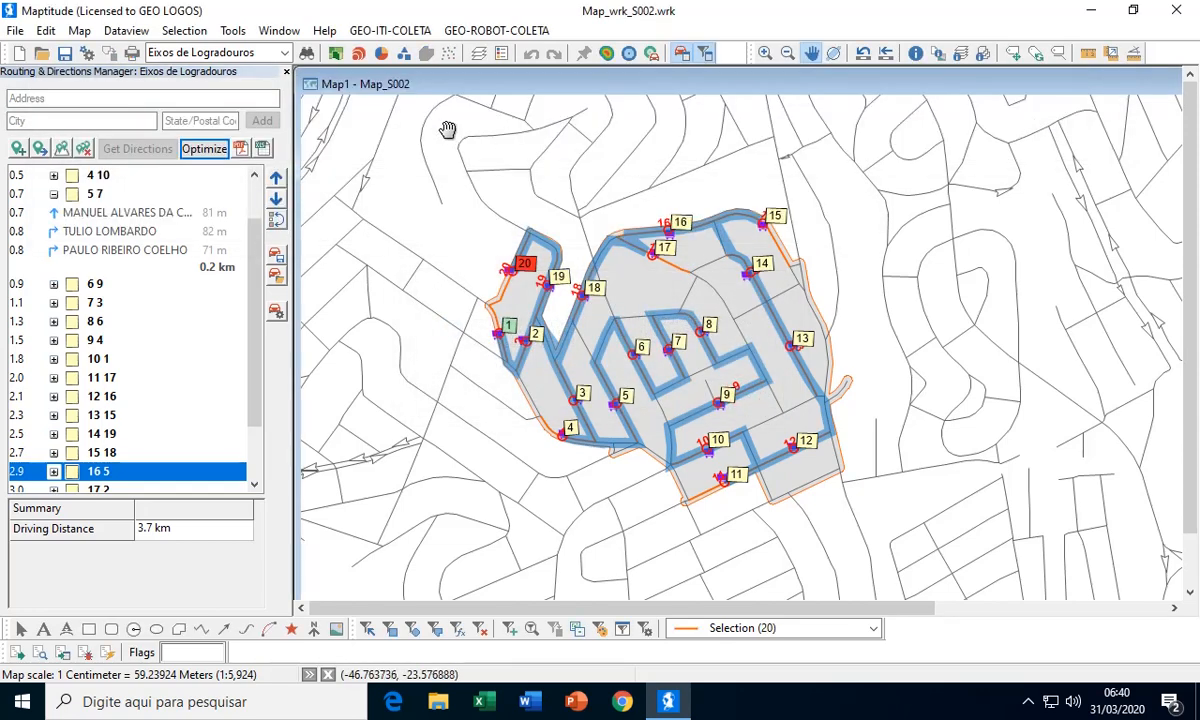
Close the routing manager, dropping the route from the map, and open the GEO-ITI-COLETA semi-automatic and automatic routing for sector S002
left_click(287, 74)
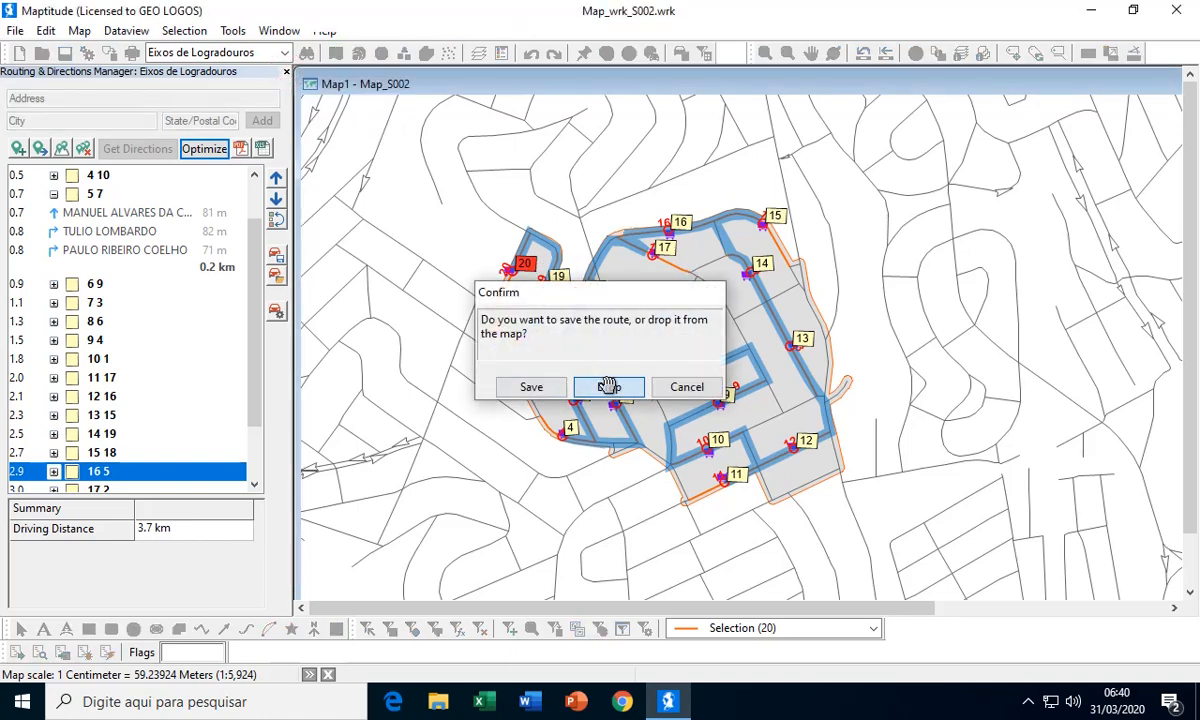
left_click(610, 388)
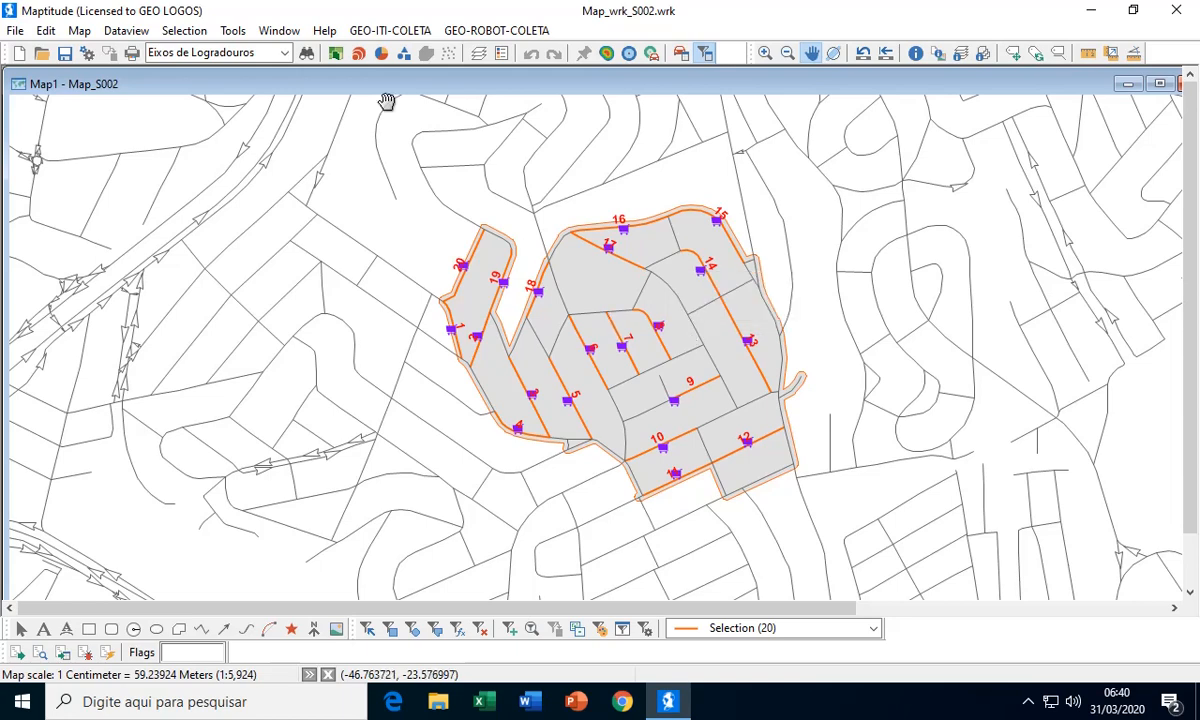
left_click(376, 33)
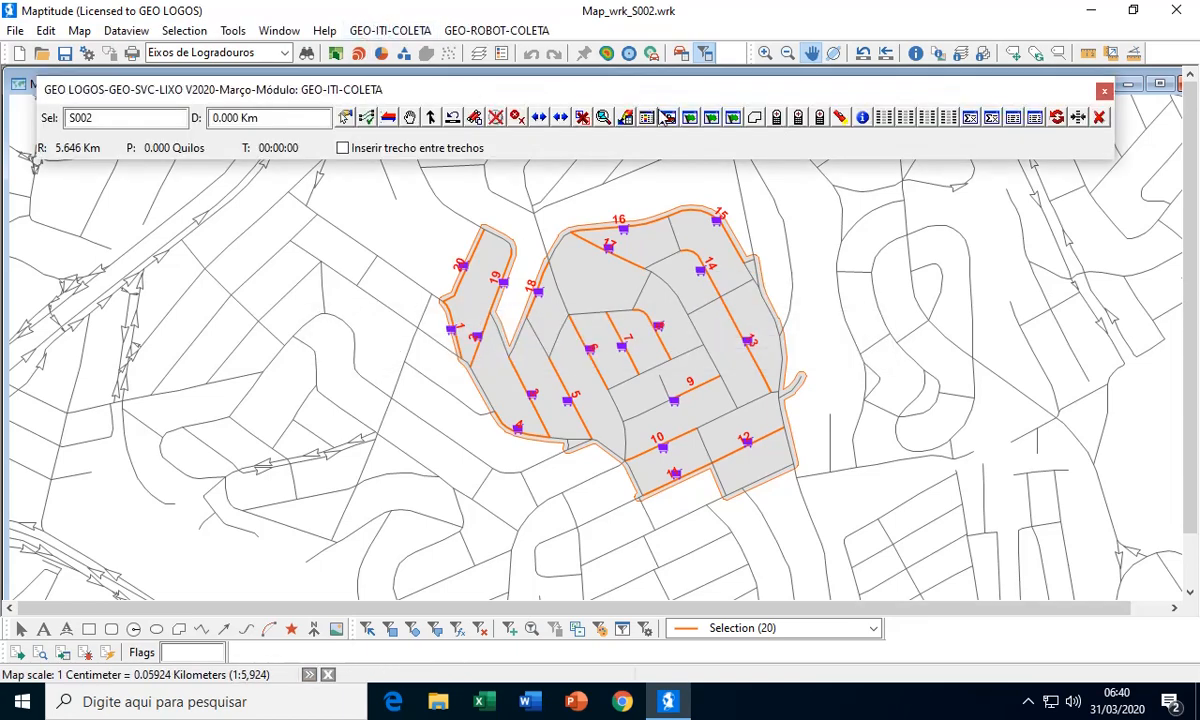
left_click_drag(801, 210, 730, 257)
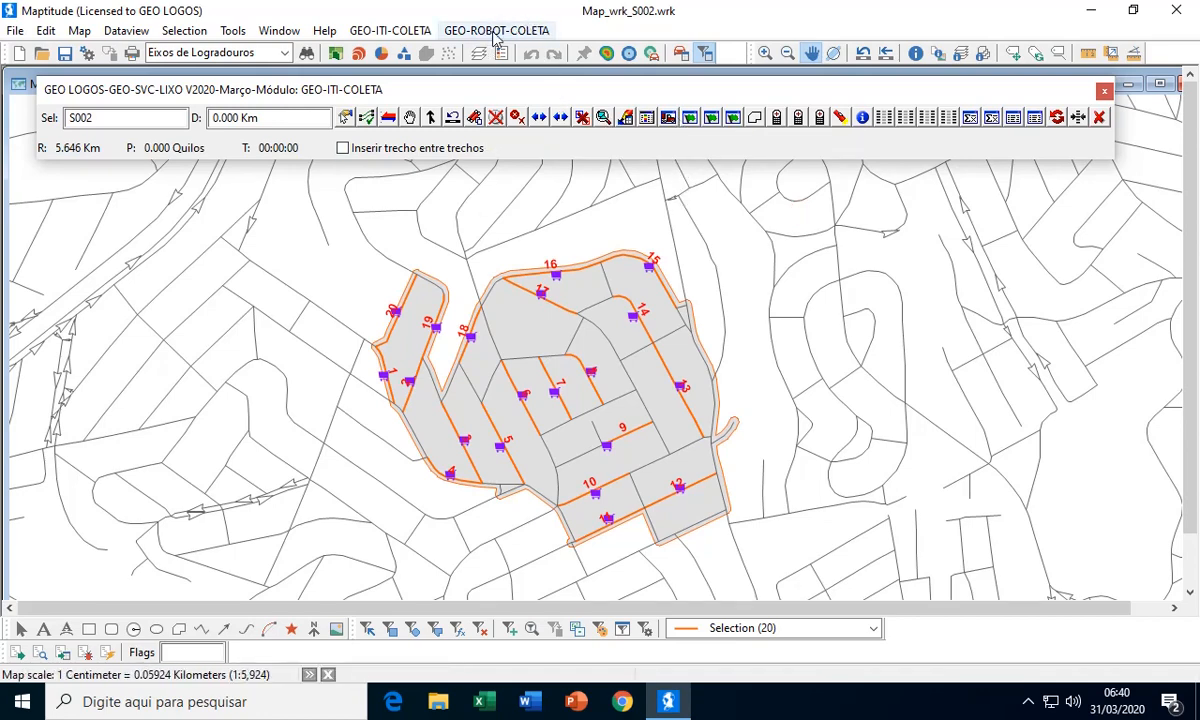
left_click_drag(737, 263, 702, 276)
scroll(745, 246, "down", 1)
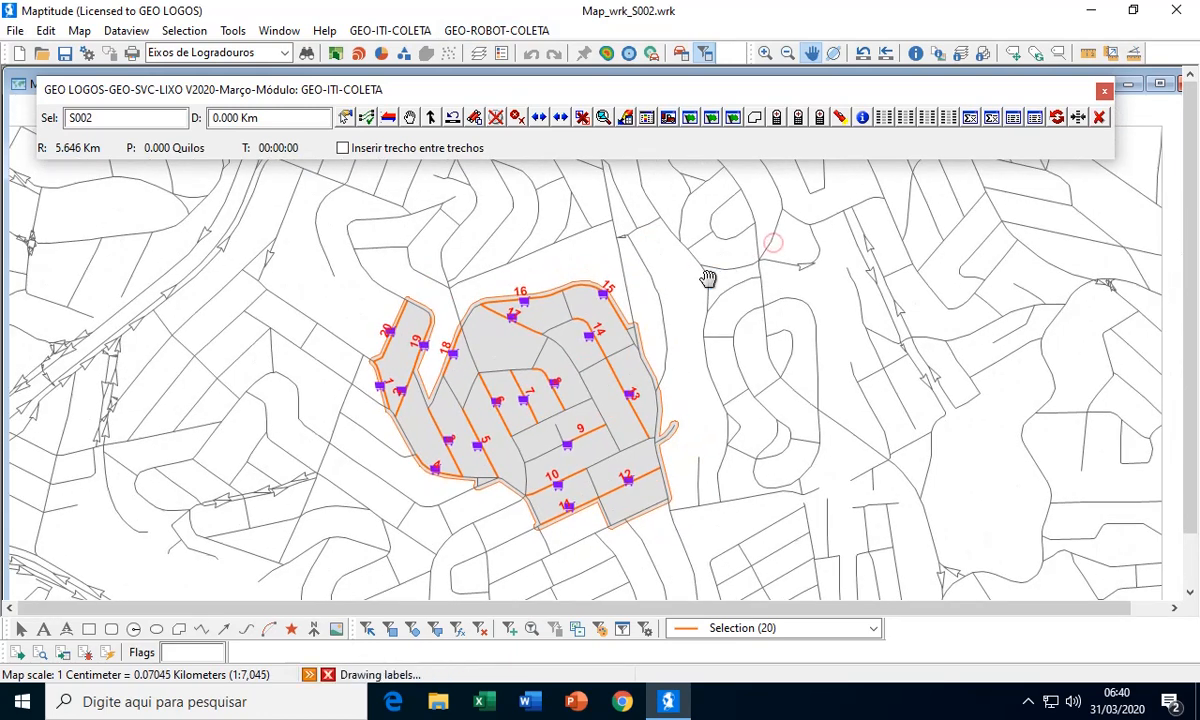
left_click(668, 118)
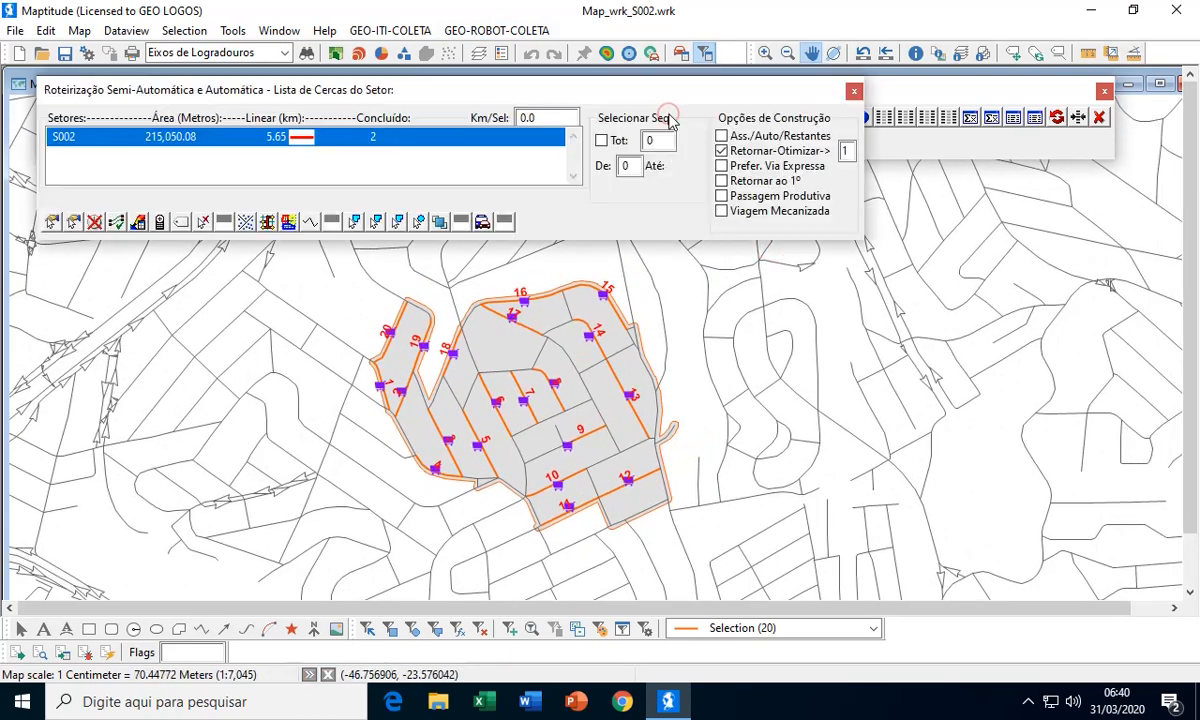
Generate the itinerary for sector S002 over a rectangle enclosing the whole sector, with the Retornar-Otimizar option enabled
mouse_move(747, 290)
left_mouse_down()
mouse_move(598, 323)
mouse_move(586, 310)
left_mouse_up()
scroll(598, 323, "down", 1)
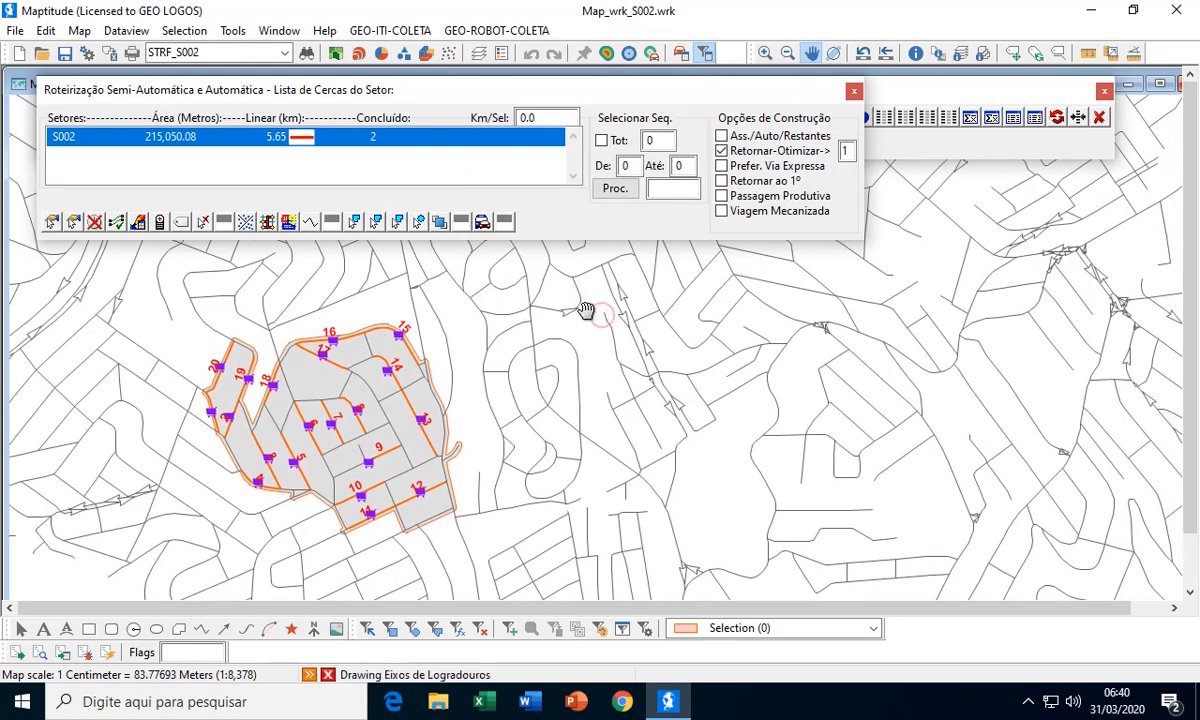
left_click(374, 222)
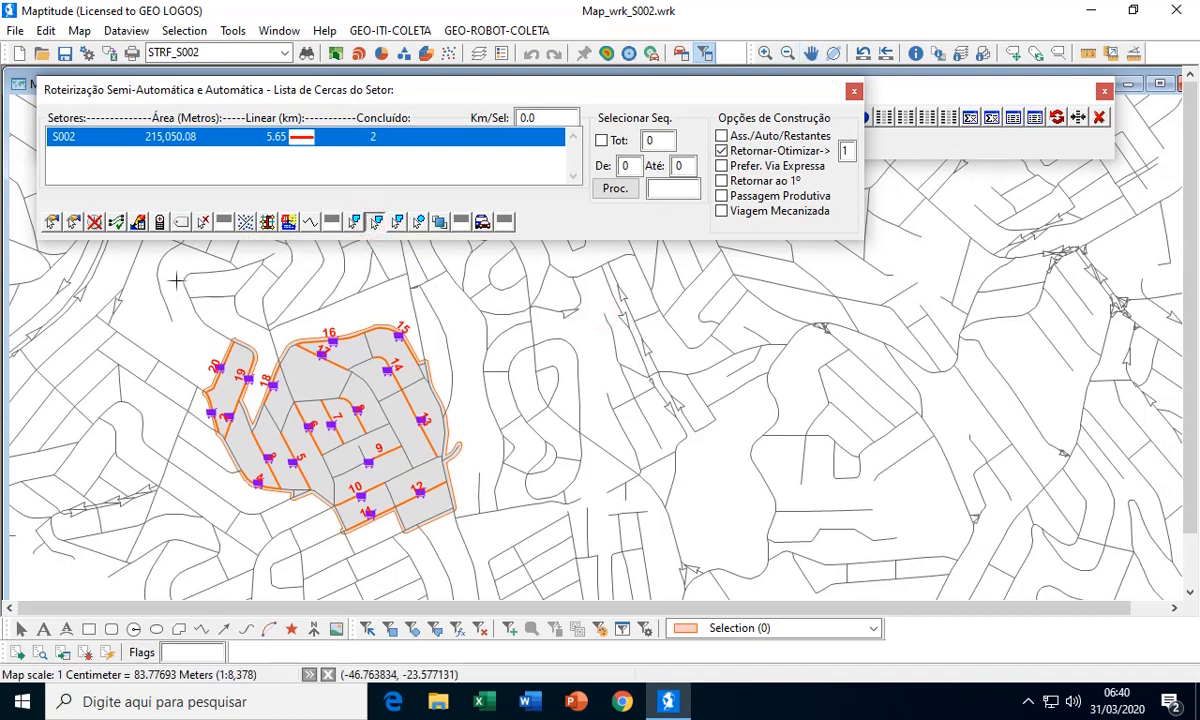
left_click_drag(177, 281, 519, 577)
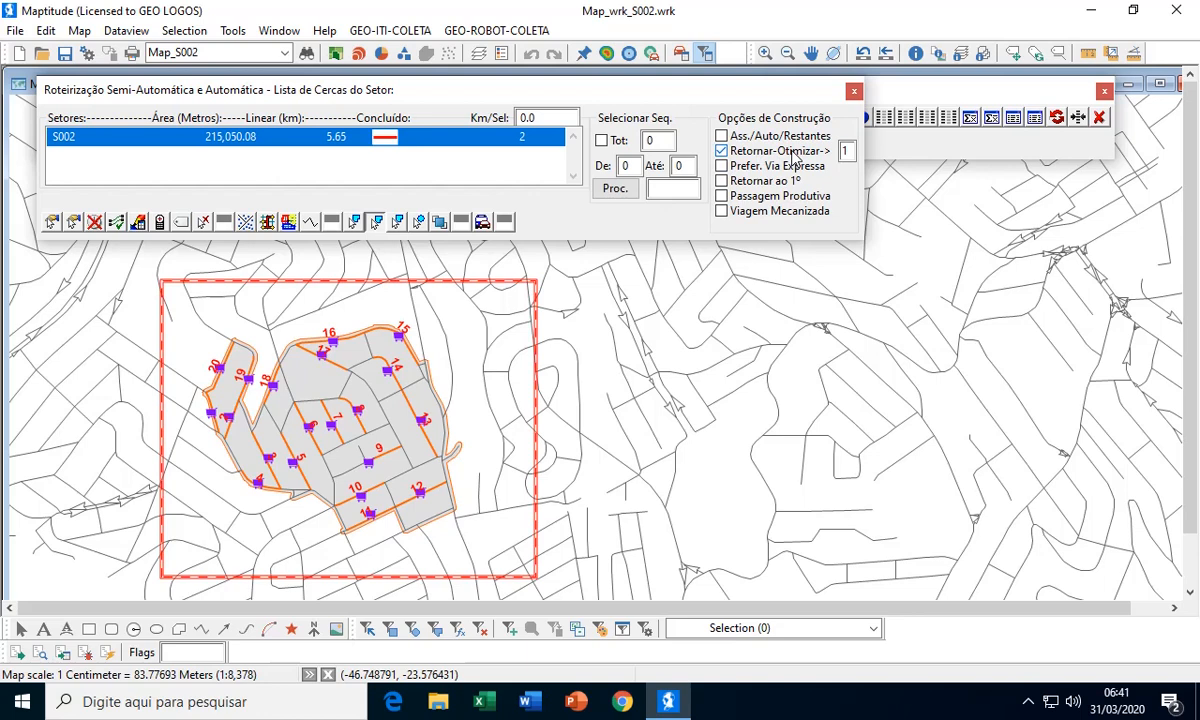
left_click(722, 151)
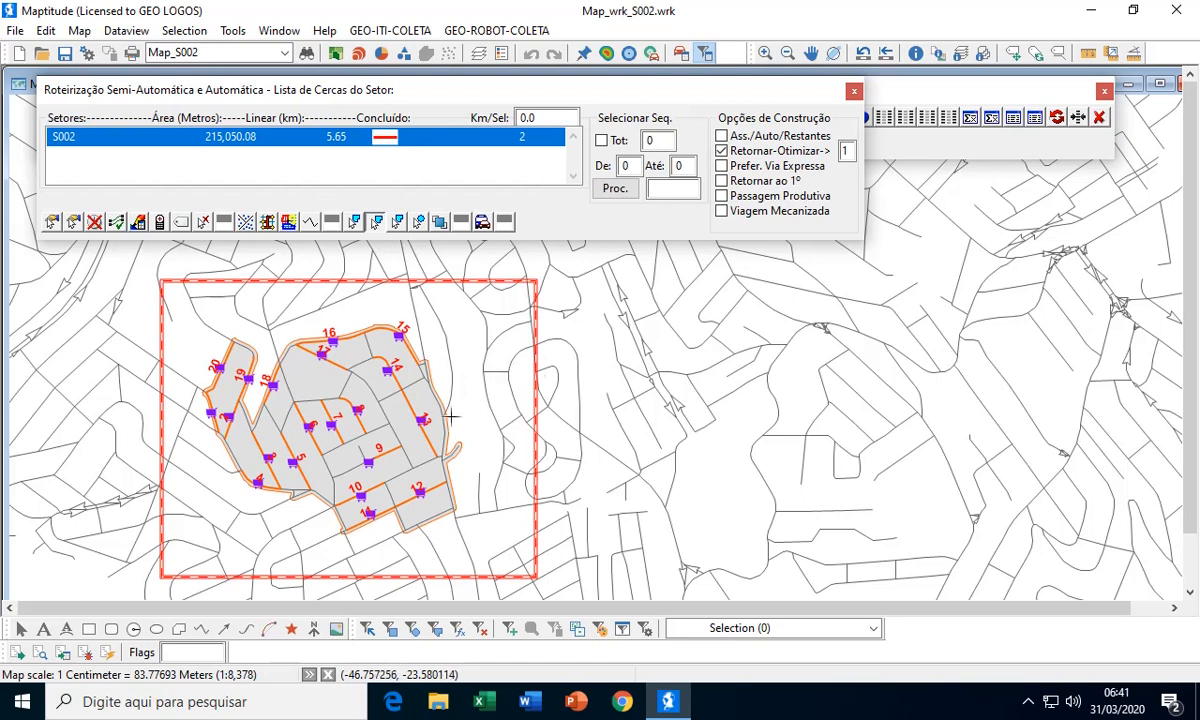
left_click(483, 222)
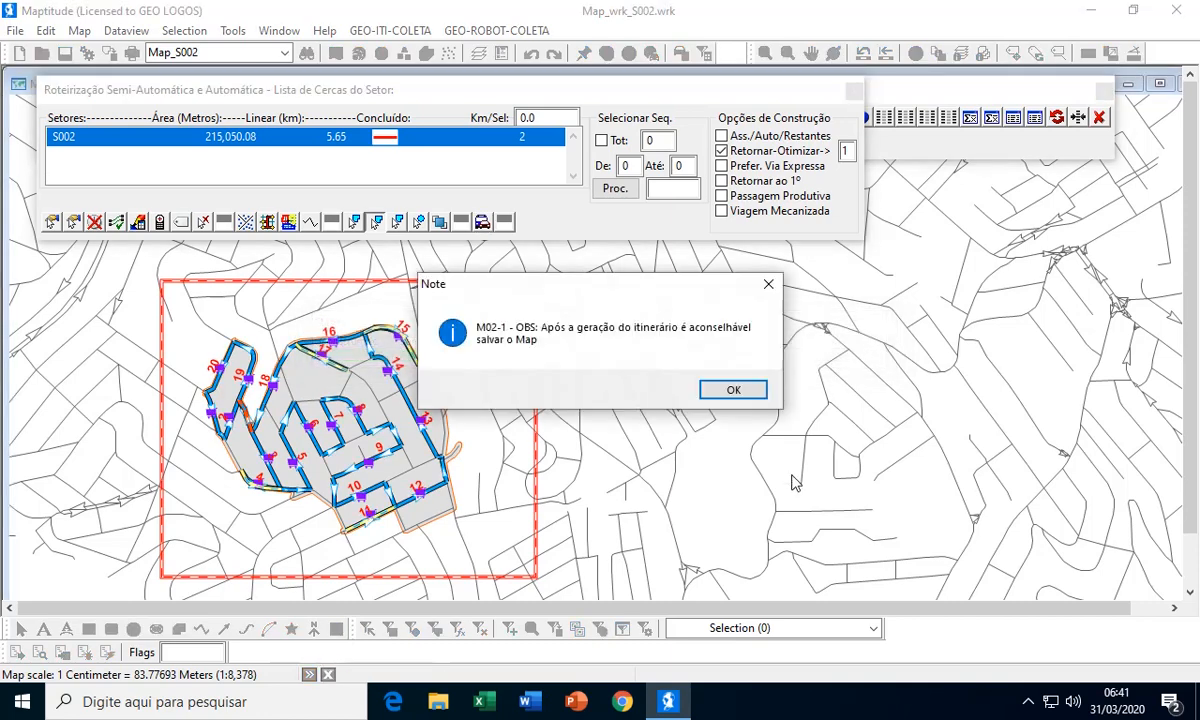
left_click(718, 388)
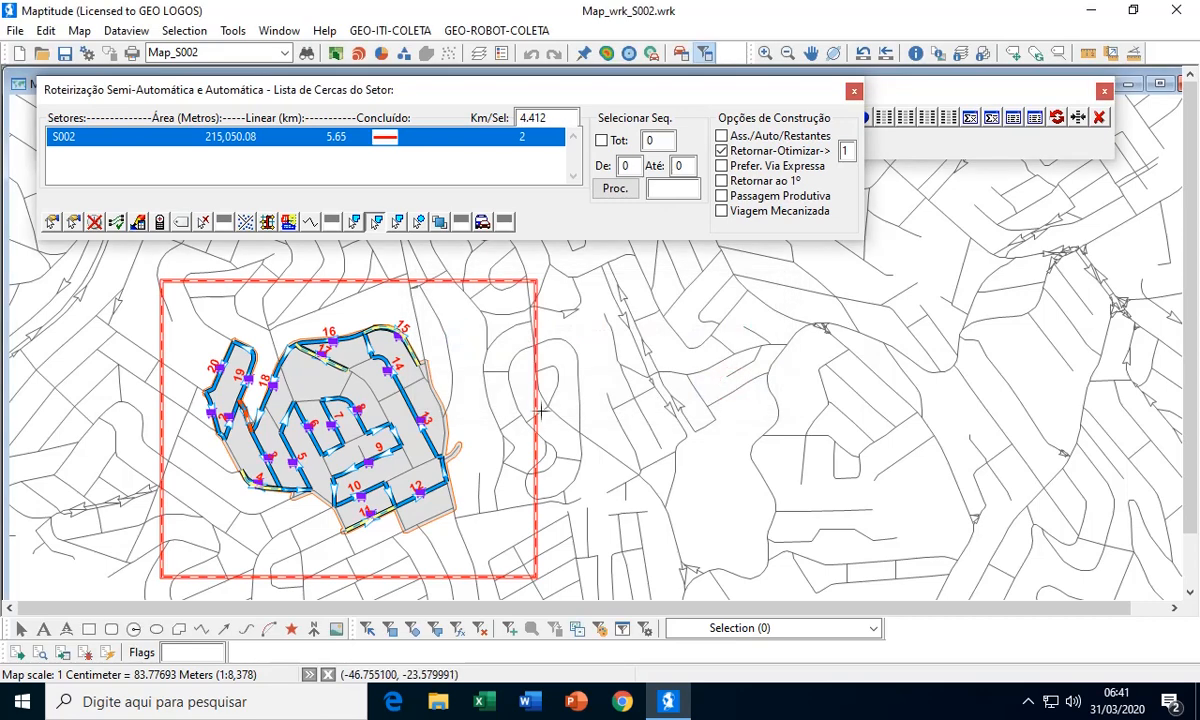
Examine the generated itinerary on the map, checking travel directions and line styles around the containers, and close the sector routing list
left_click(813, 54)
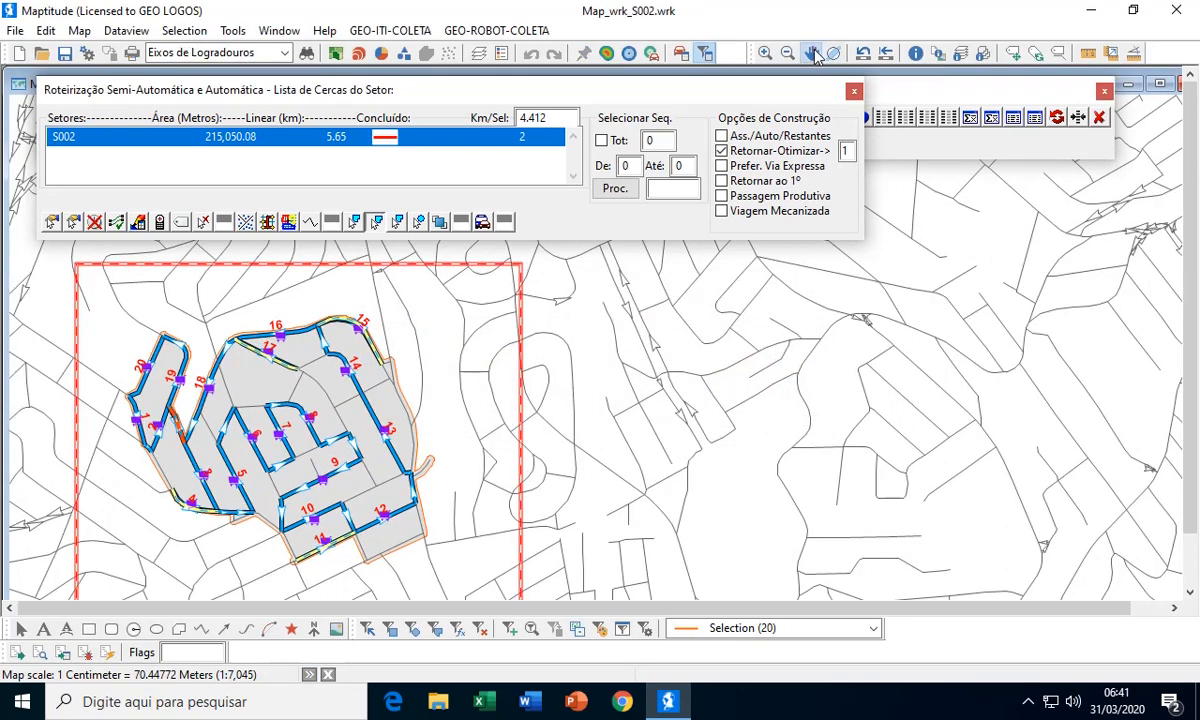
left_click_drag(650, 393, 786, 388)
scroll(570, 416, "up", 1)
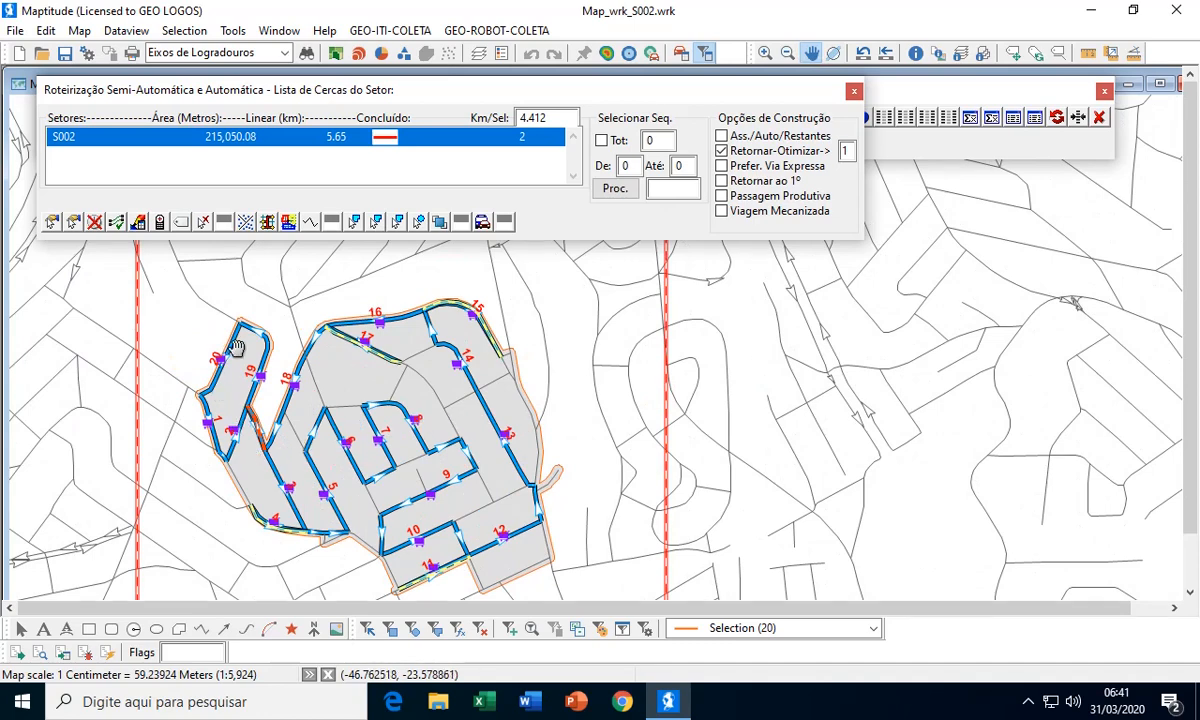
scroll(264, 366, "up", 1)
scroll(264, 366, "up", 1)
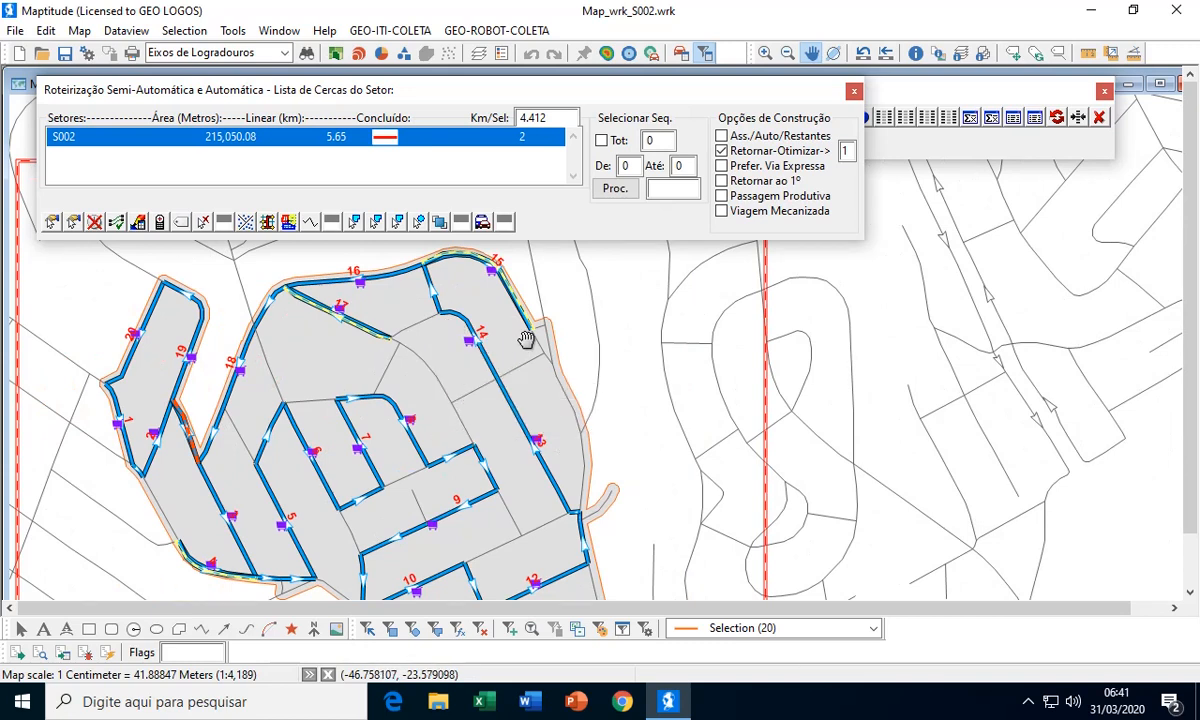
left_click_drag(489, 312, 491, 342)
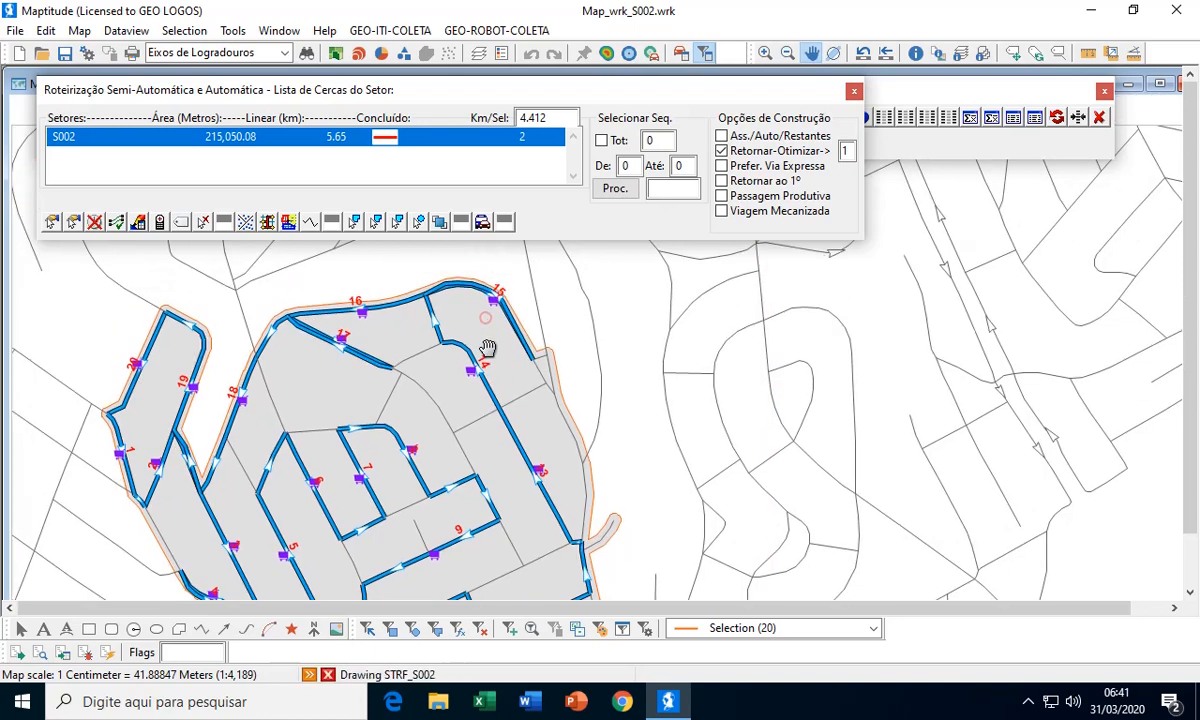
scroll(337, 350, "up", 3)
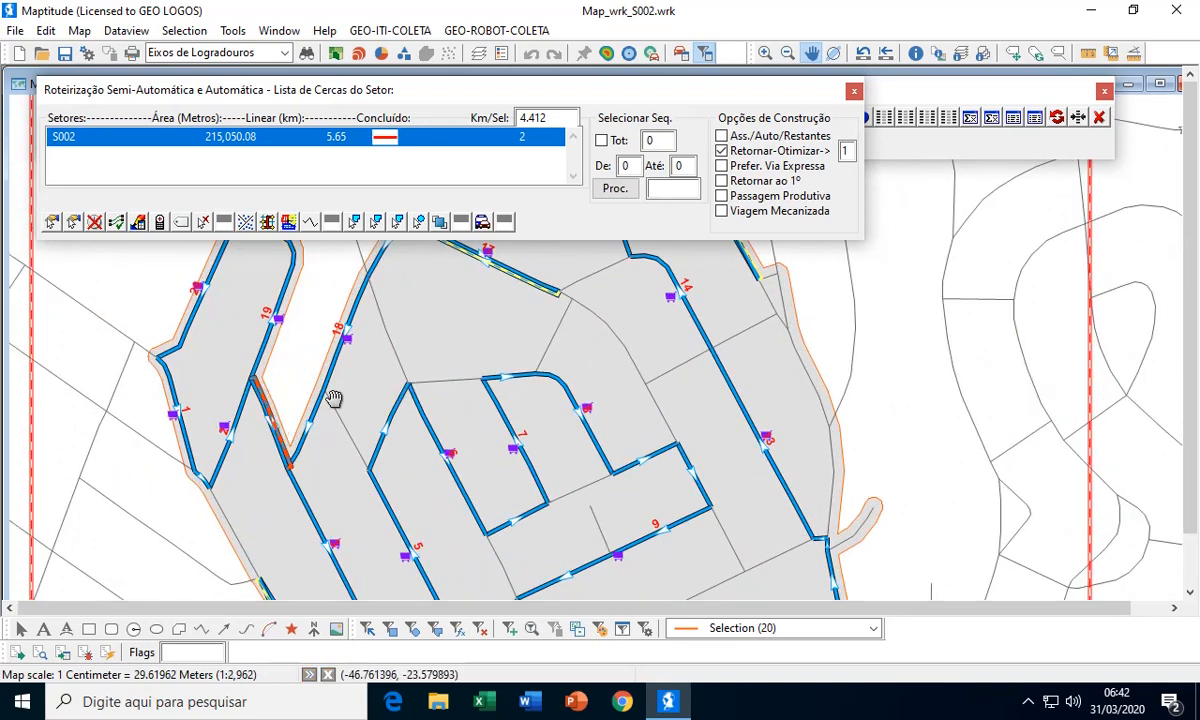
scroll(347, 384, "down", 1)
scroll(347, 384, "down", 1)
left_click_drag(532, 353, 397, 381)
left_click(854, 92)
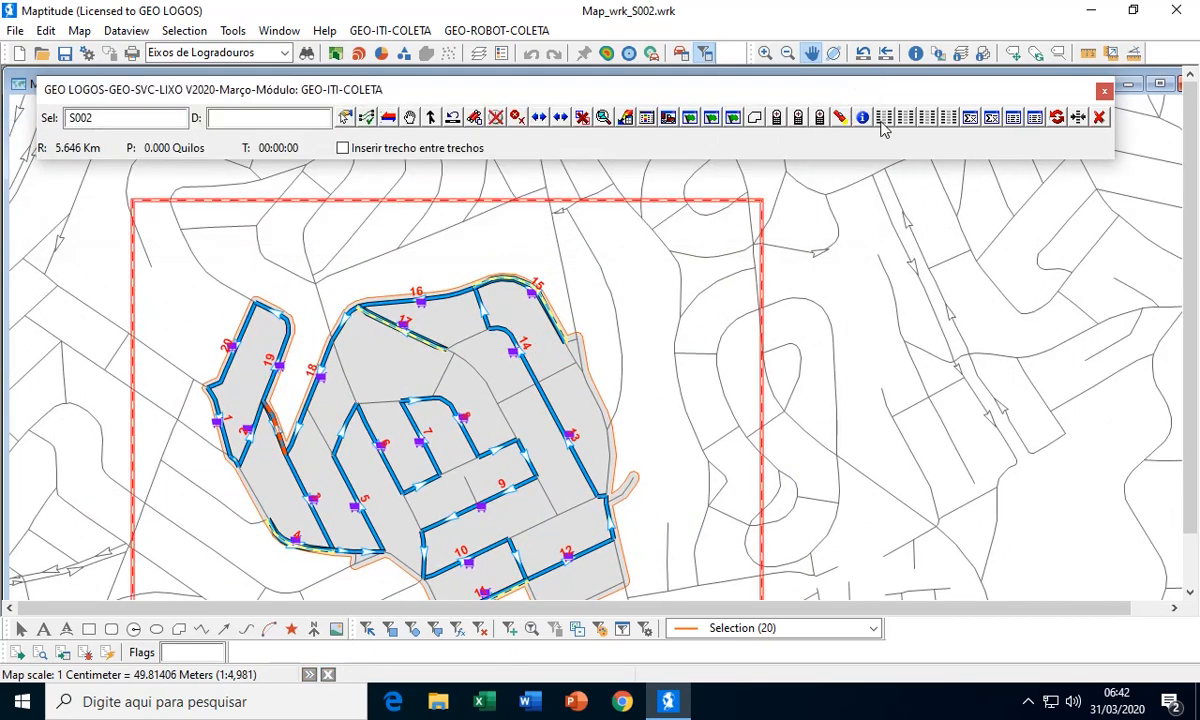
Review the line styles of the first trip's Coleta Produtiva, Coleta Manual/Puxada, Sem Coleta and Retorno itineraries in the system preferences
left_click(882, 118)
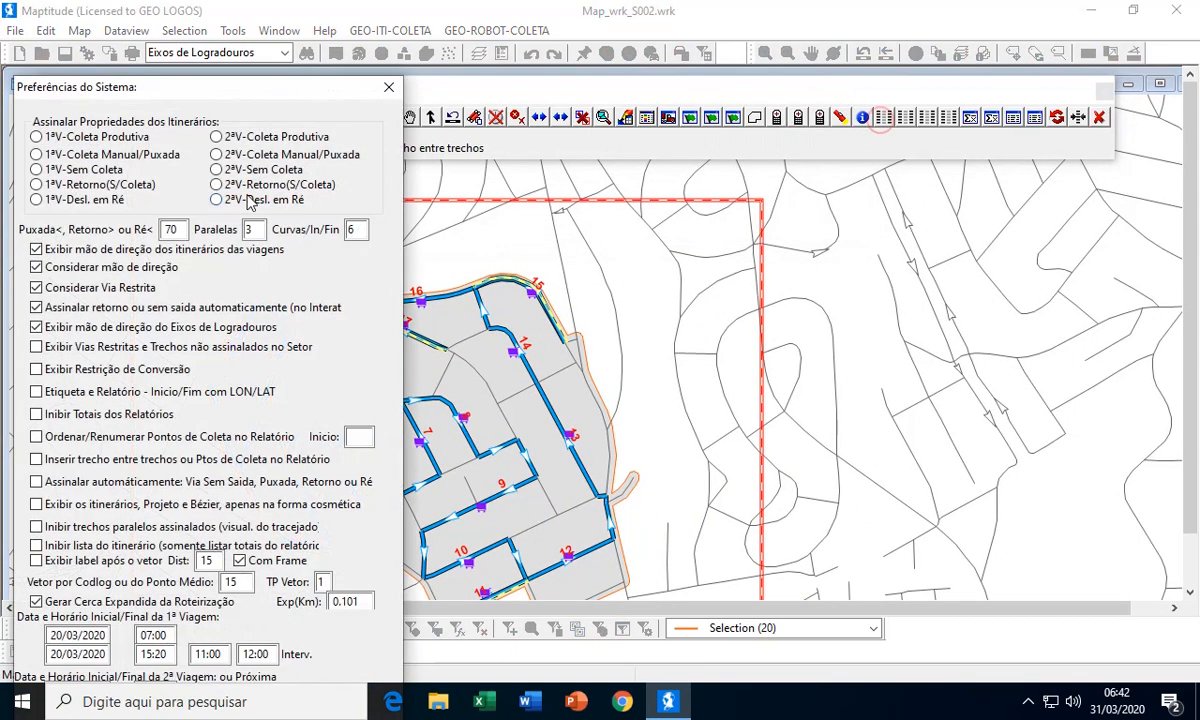
left_click(112, 140)
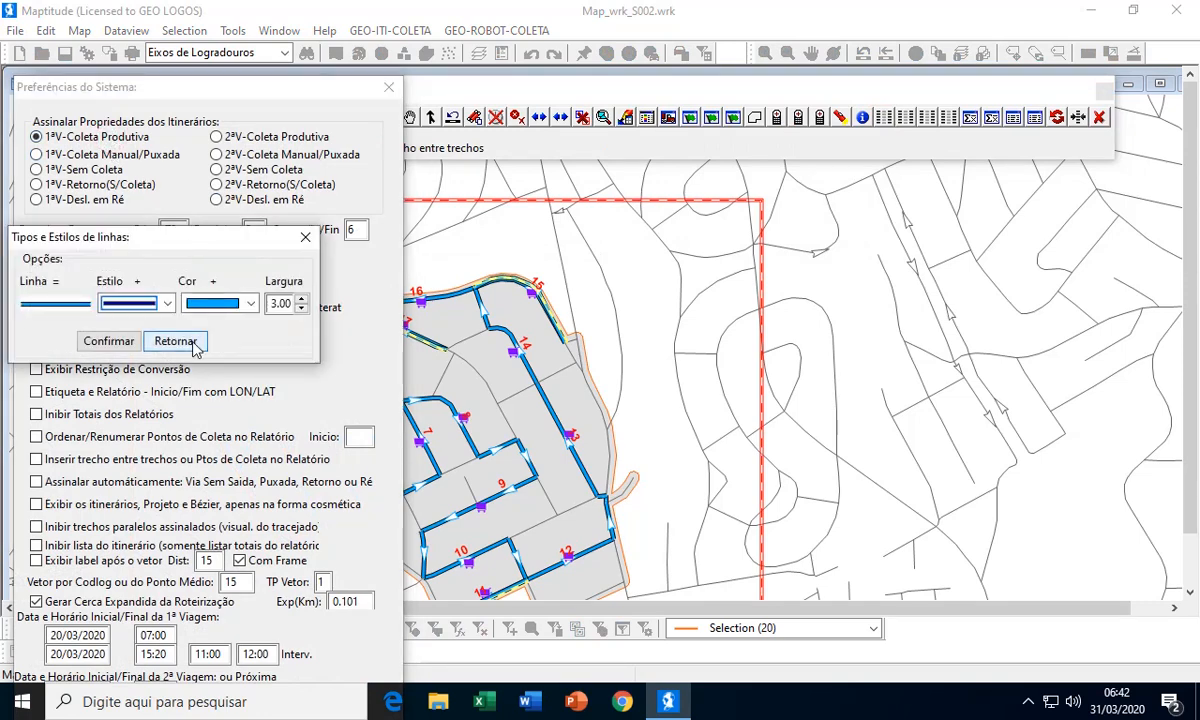
left_click(176, 341)
left_click(108, 150)
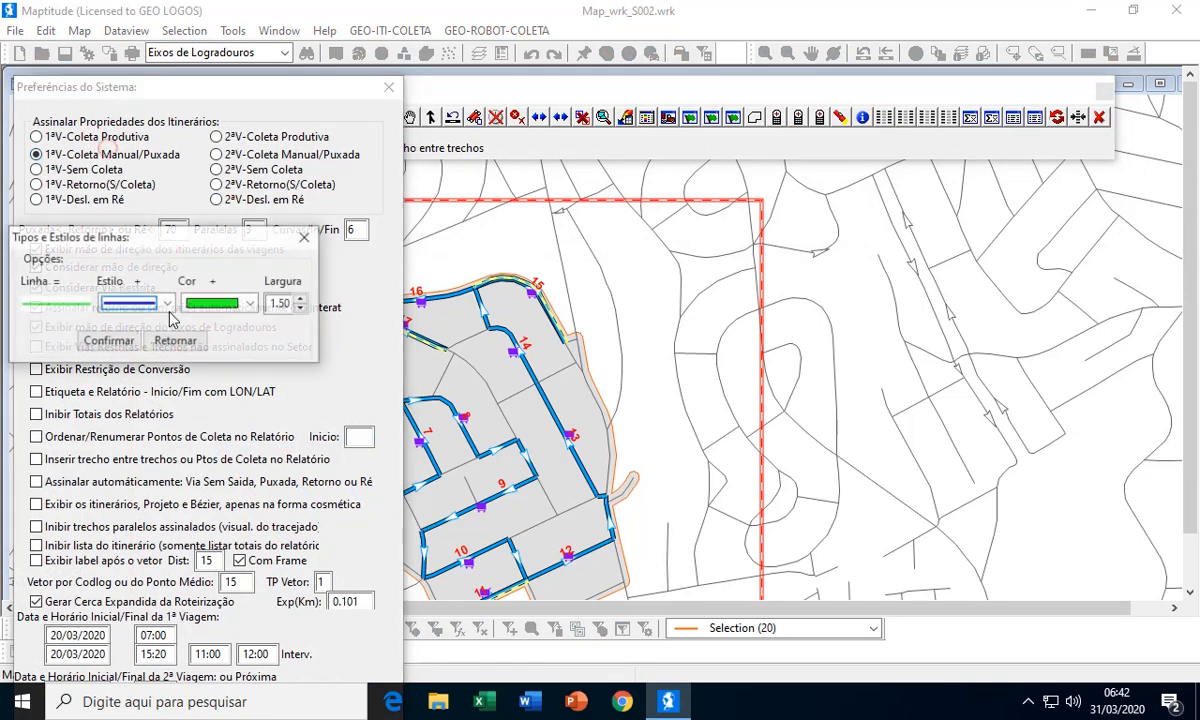
left_click(176, 341)
left_click(104, 167)
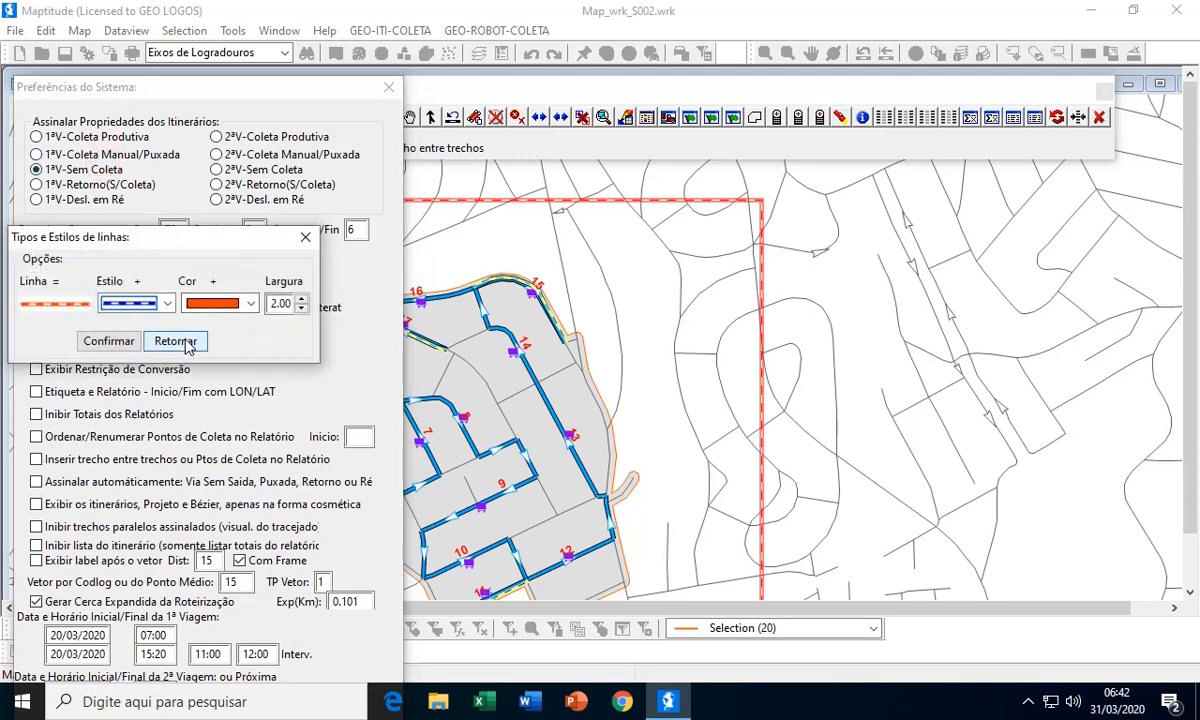
left_click(176, 341)
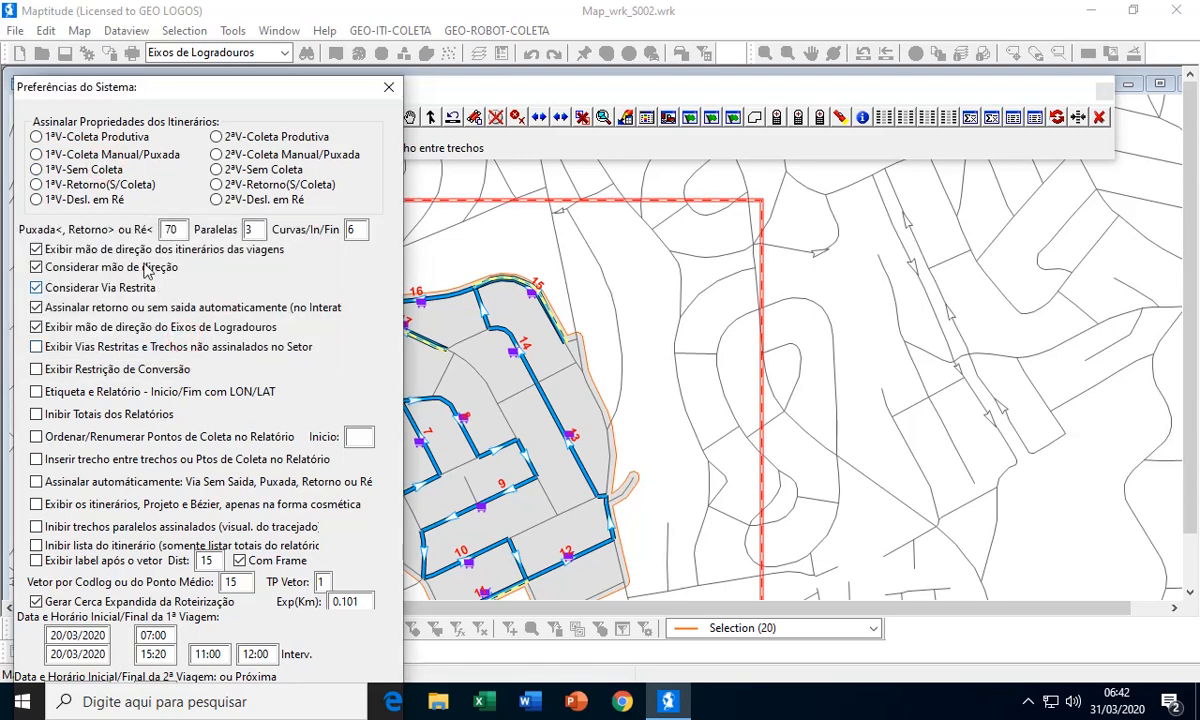
left_click(100, 187)
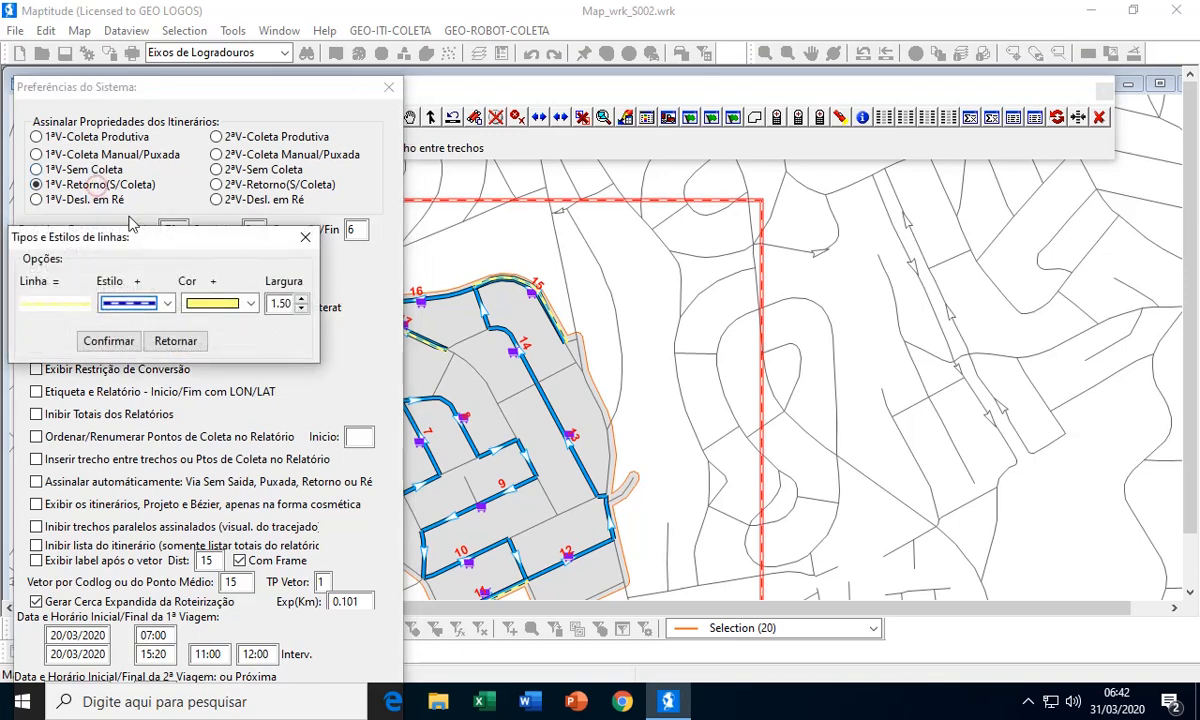
left_click(176, 341)
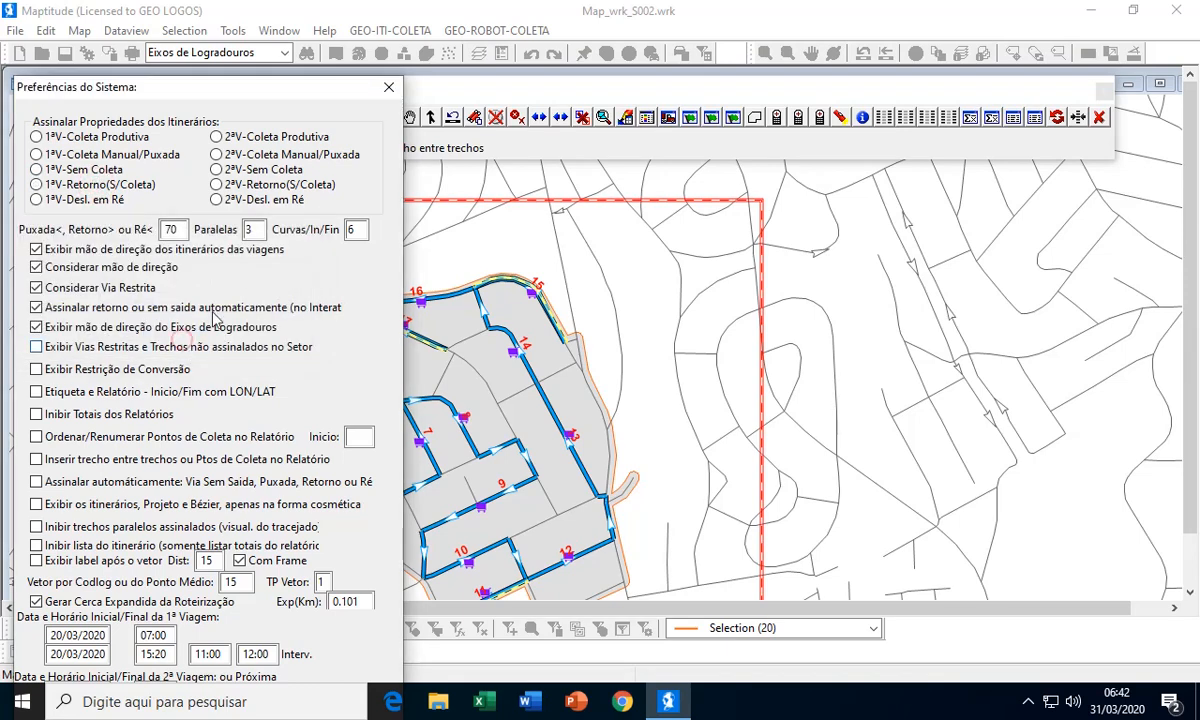
left_click_drag(261, 94, 310, 27)
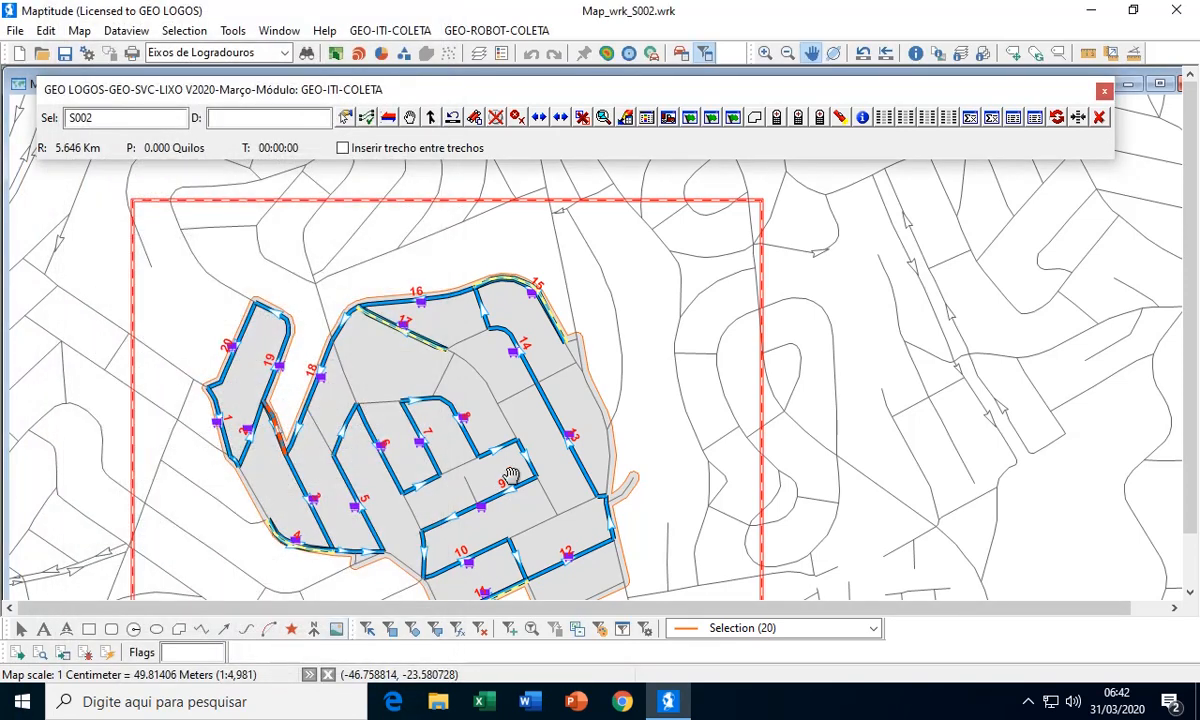
Open the street table of the S002 collection itinerary, examine its segment sequence and totals by collection type, and close the table
scroll(501, 477, "down", 2)
left_click_drag(578, 440, 538, 455)
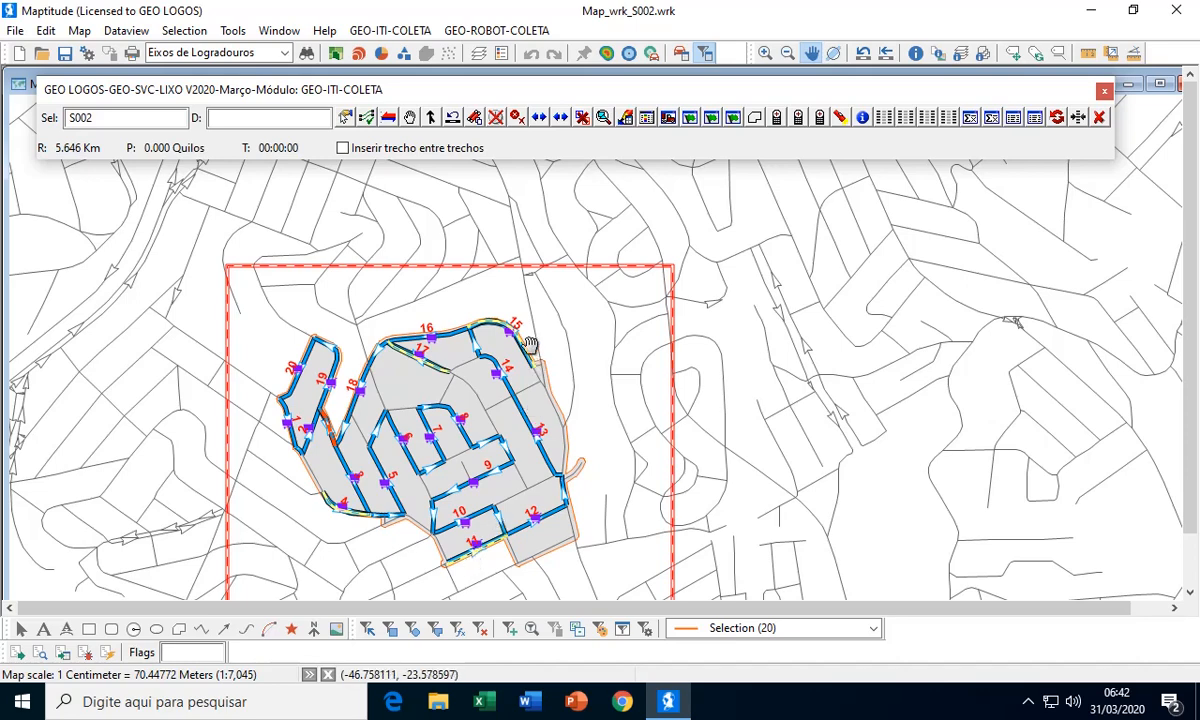
left_click_drag(491, 379, 415, 360)
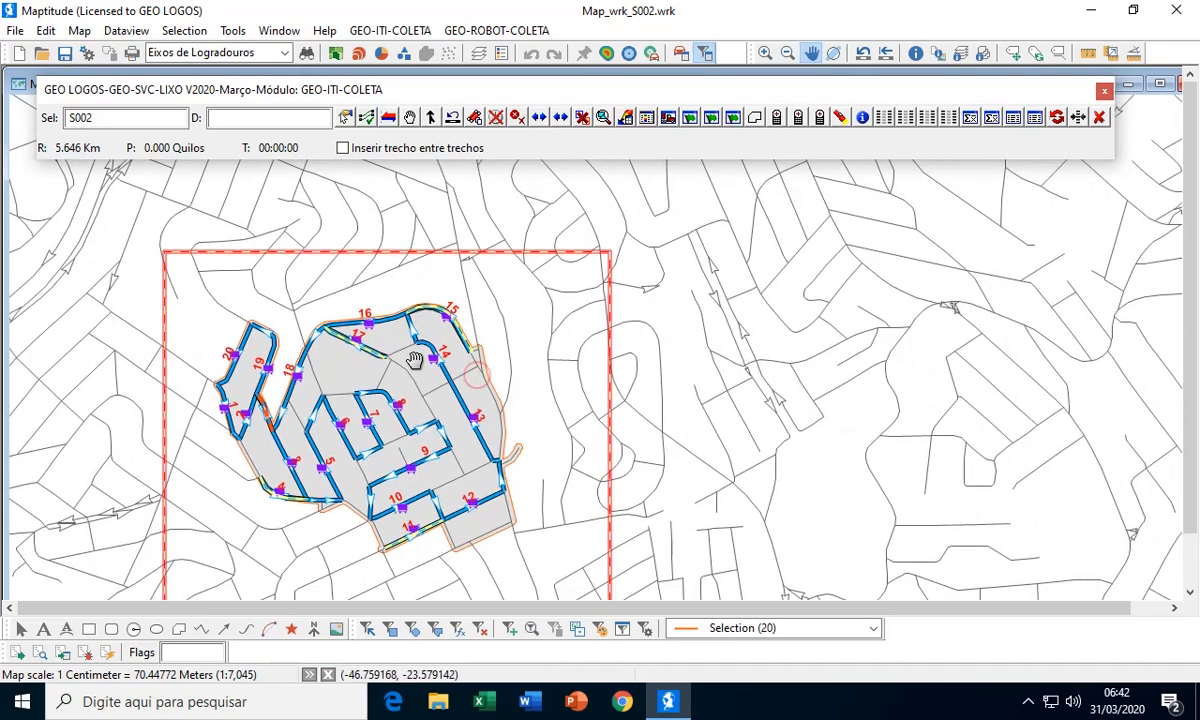
left_click(645, 118)
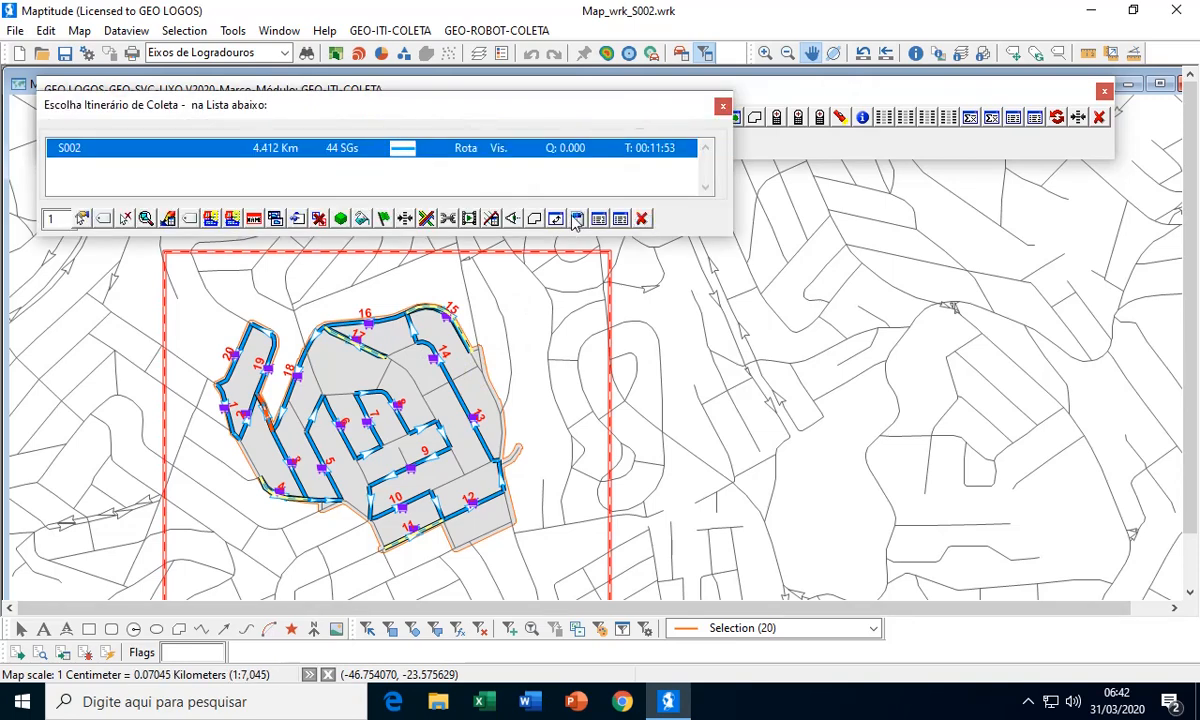
left_click(598, 218)
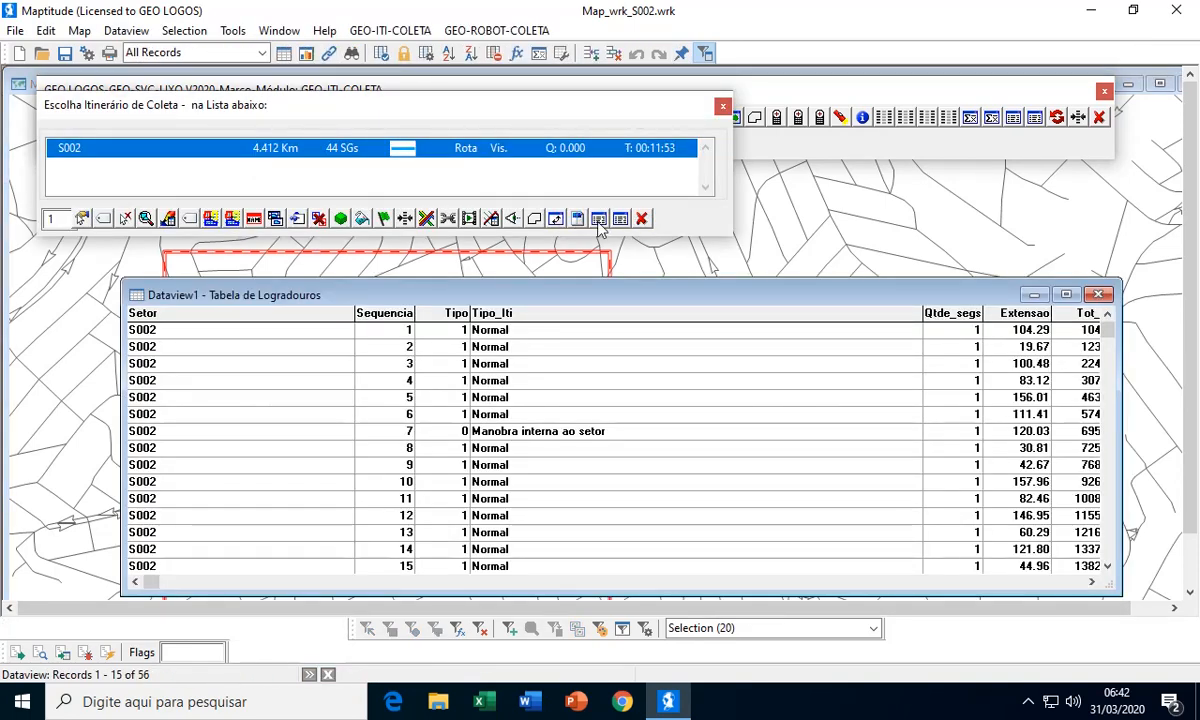
left_click_drag(787, 287, 705, 266)
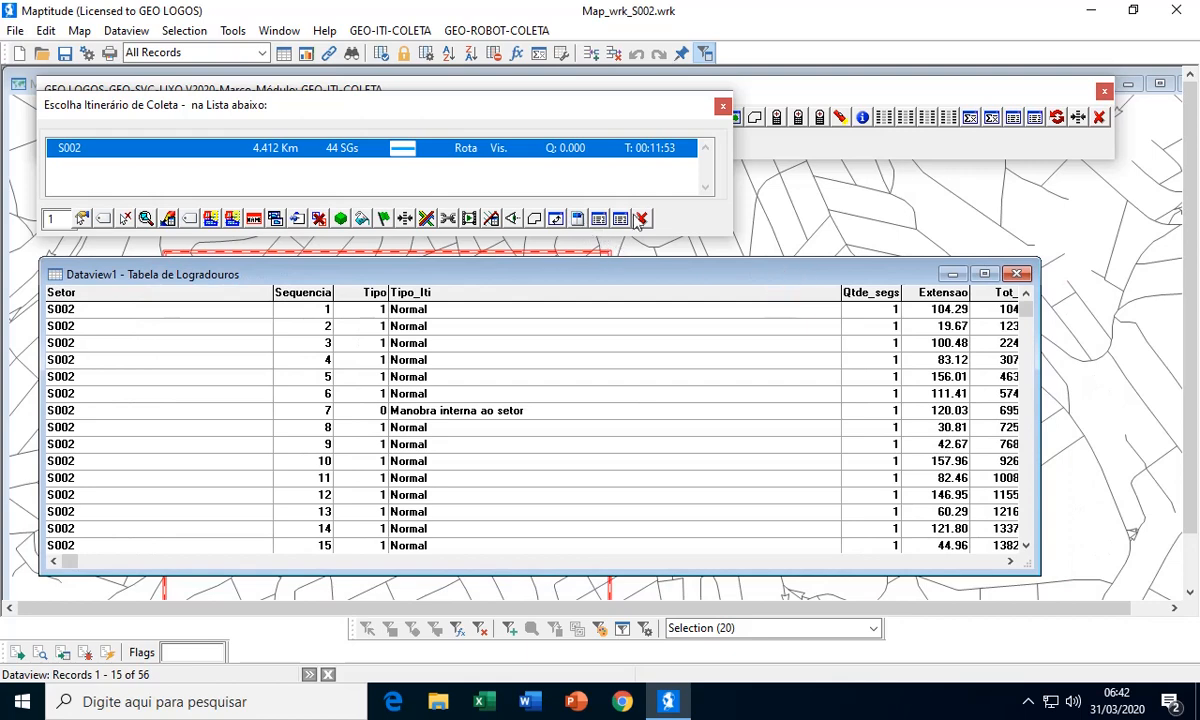
left_click(1026, 541)
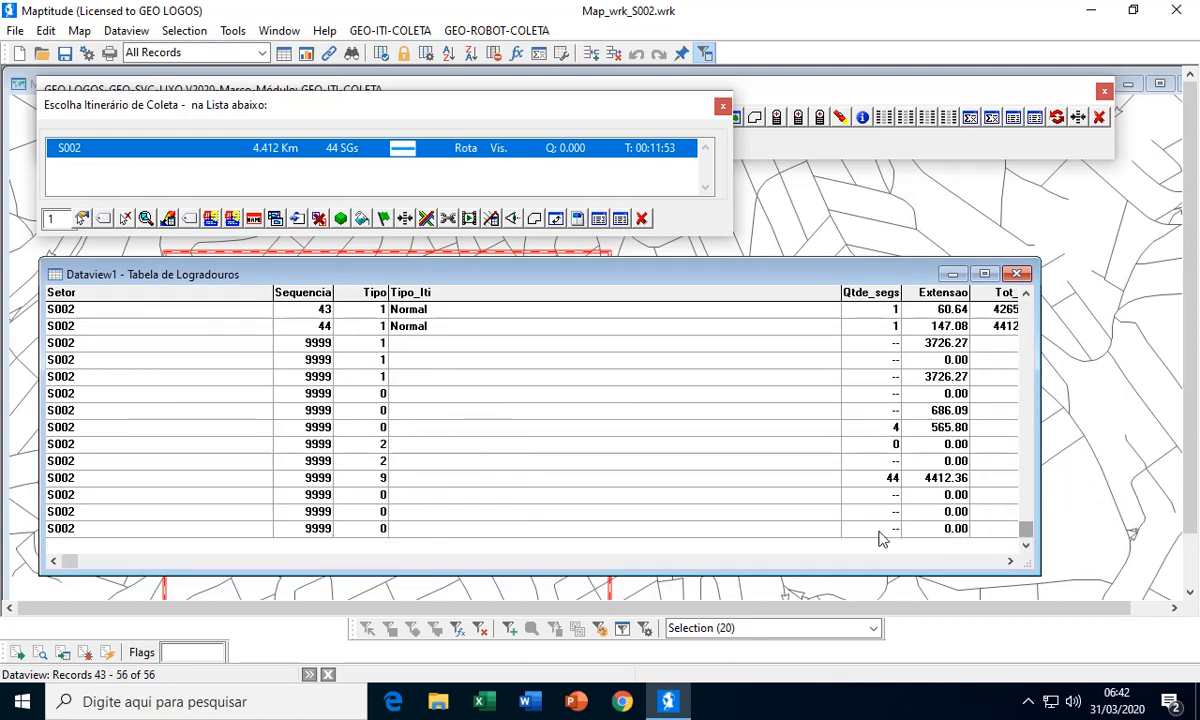
left_click(1010, 561)
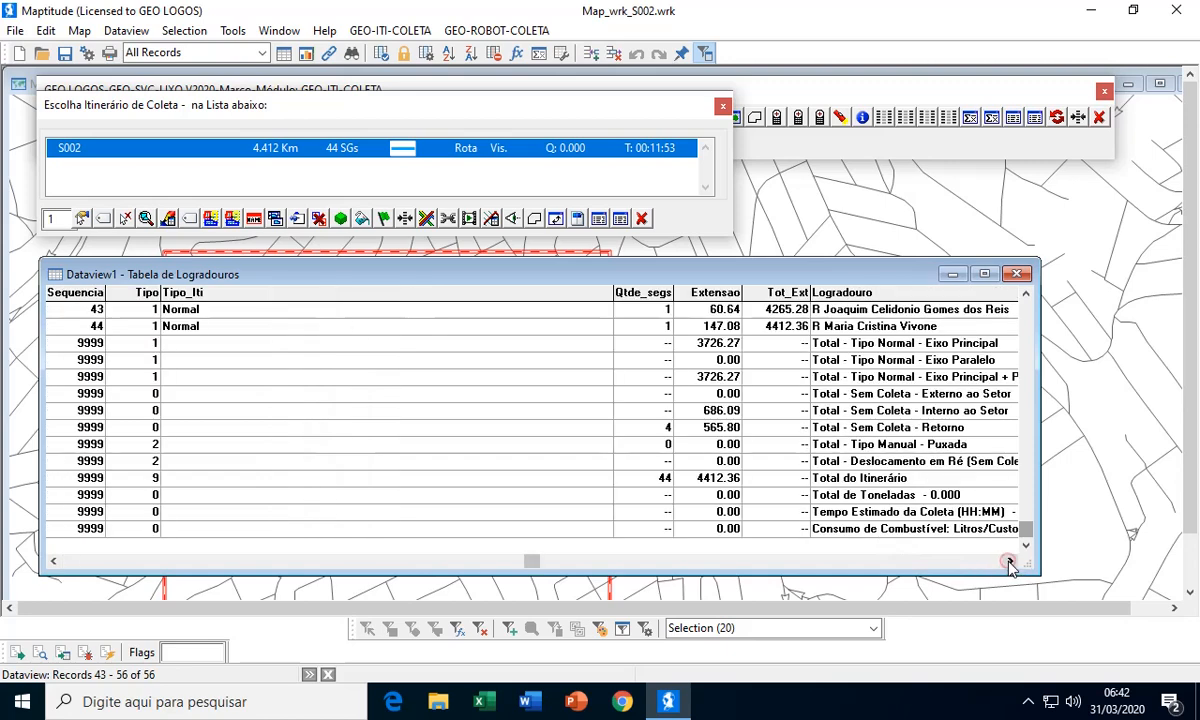
left_click(1010, 561)
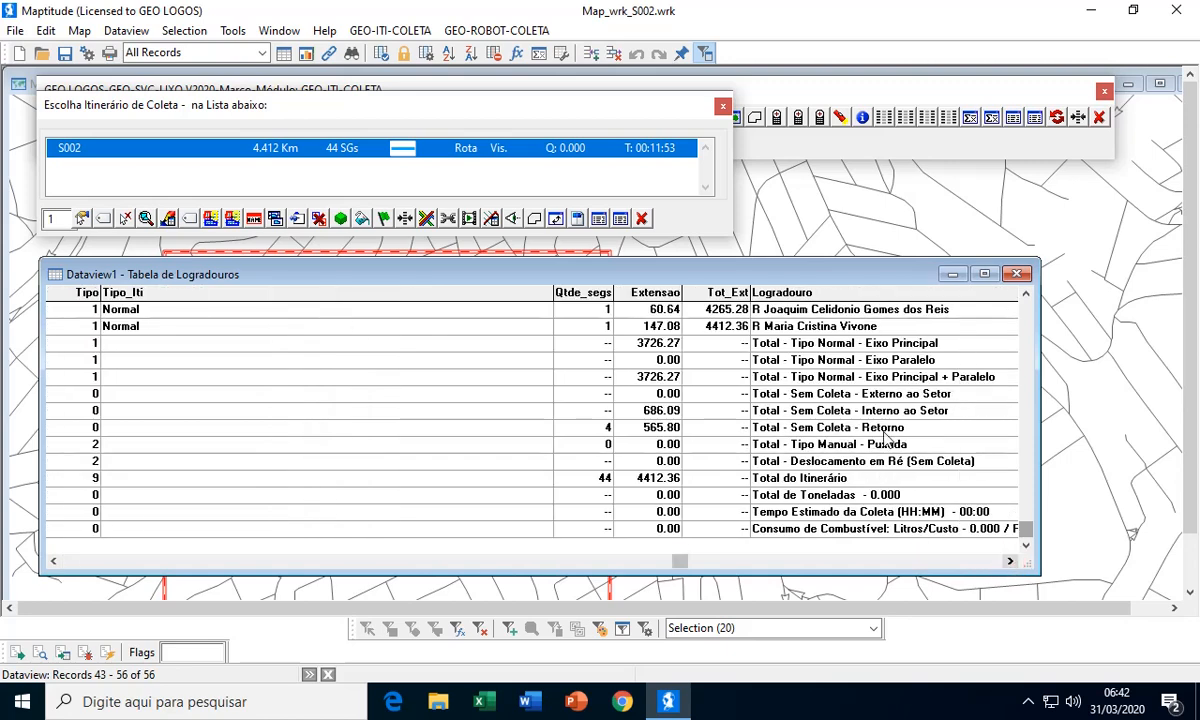
left_click(884, 433)
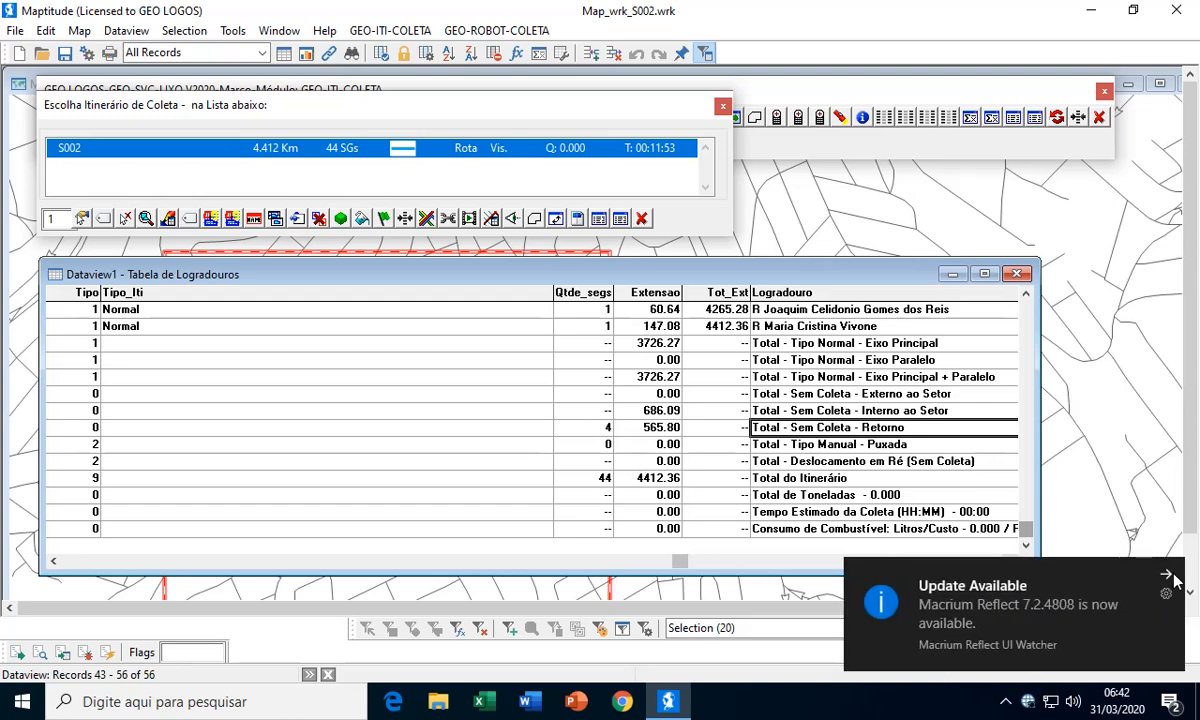
left_click(1168, 579)
left_click(1016, 273)
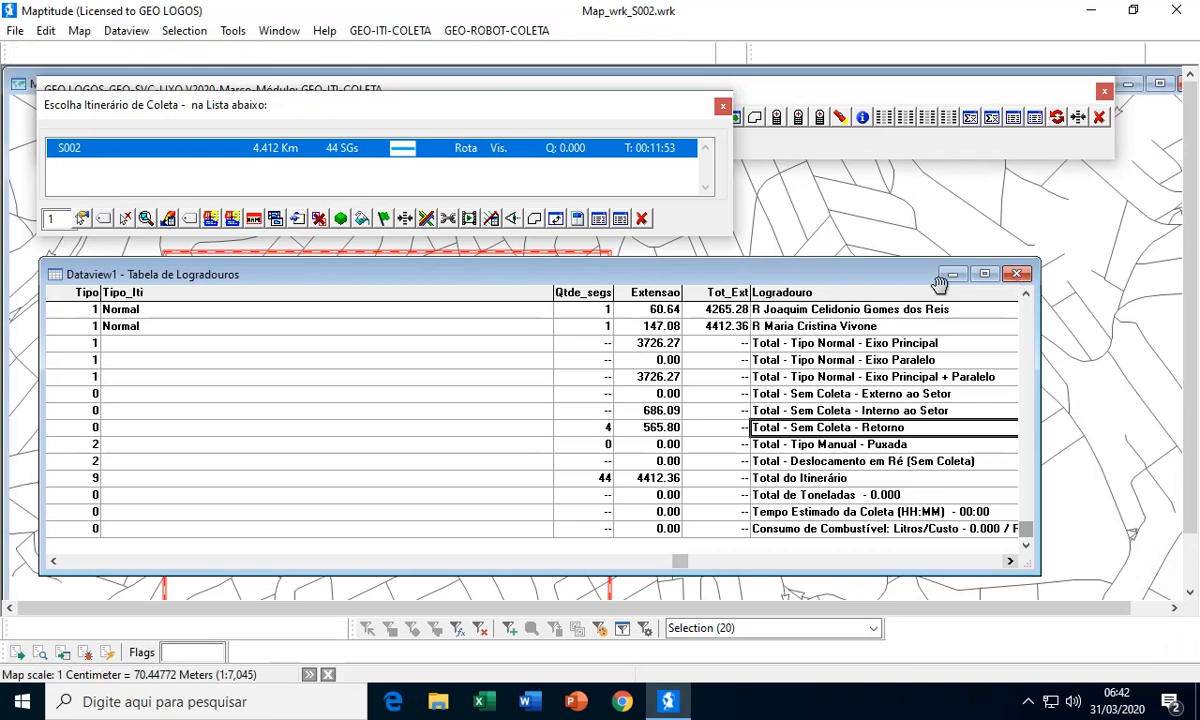
Open the S002 itinerary's street table, examine its streets, segment counts and lengths through to the totals, and close the table and itinerary list
left_click(598, 219)
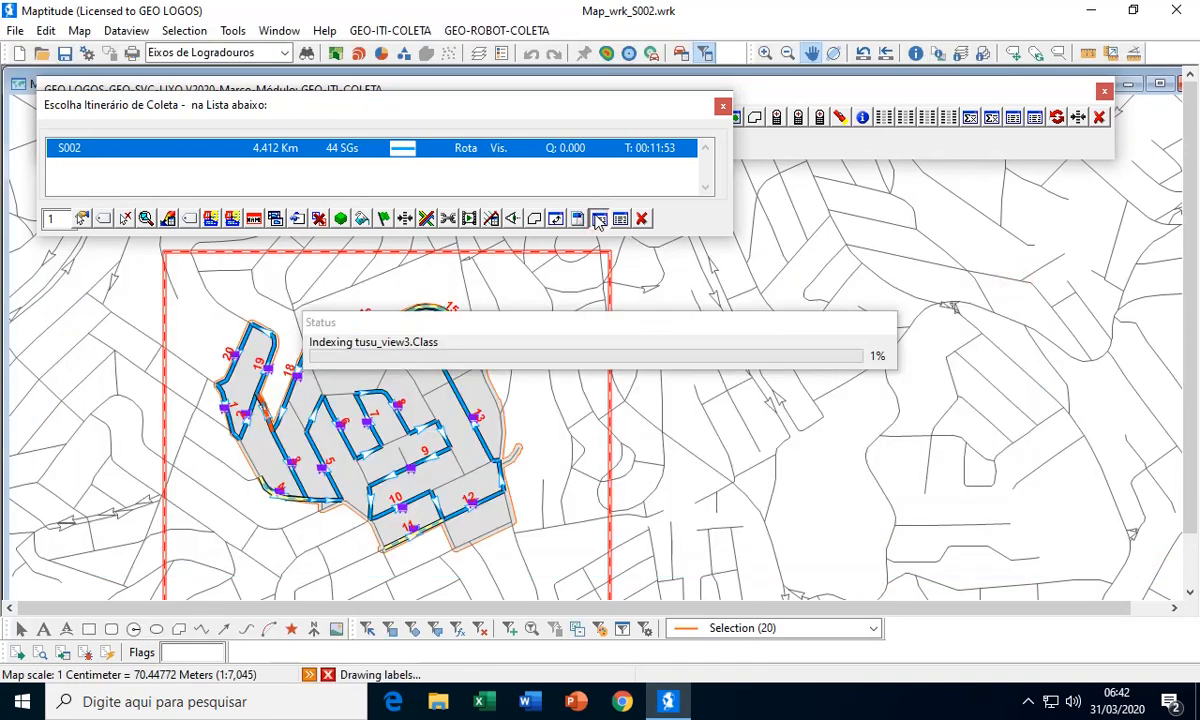
left_click_drag(895, 247, 740, 259)
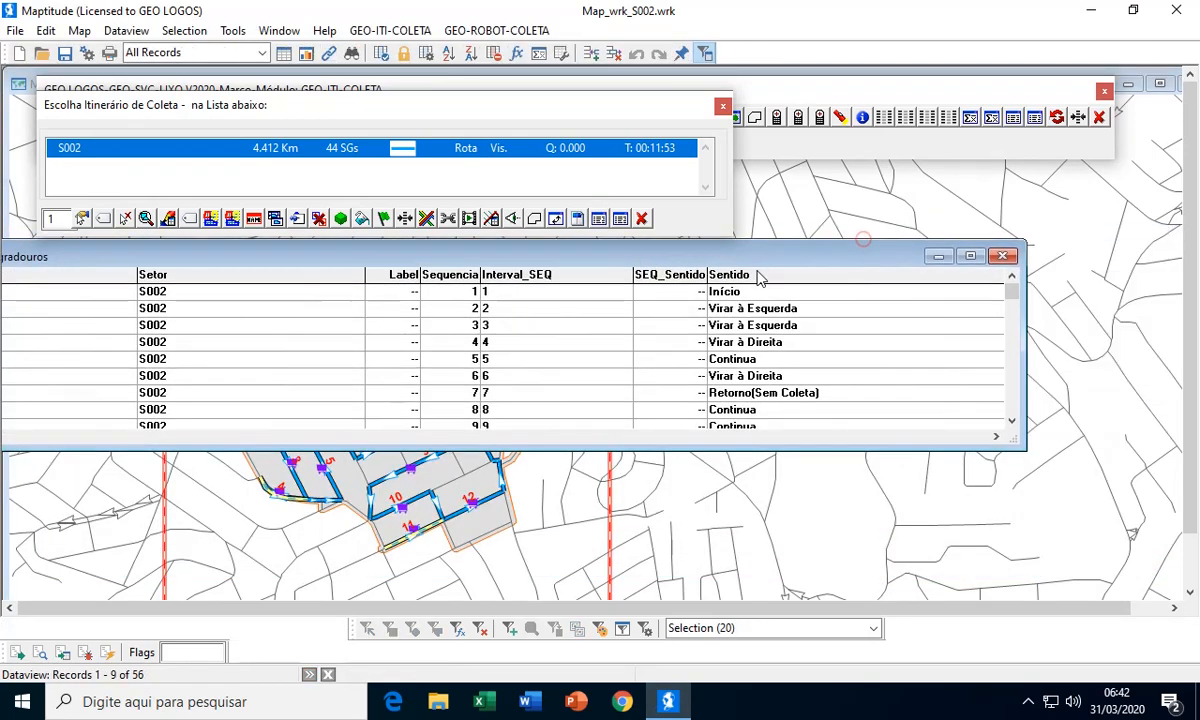
left_click(1013, 406)
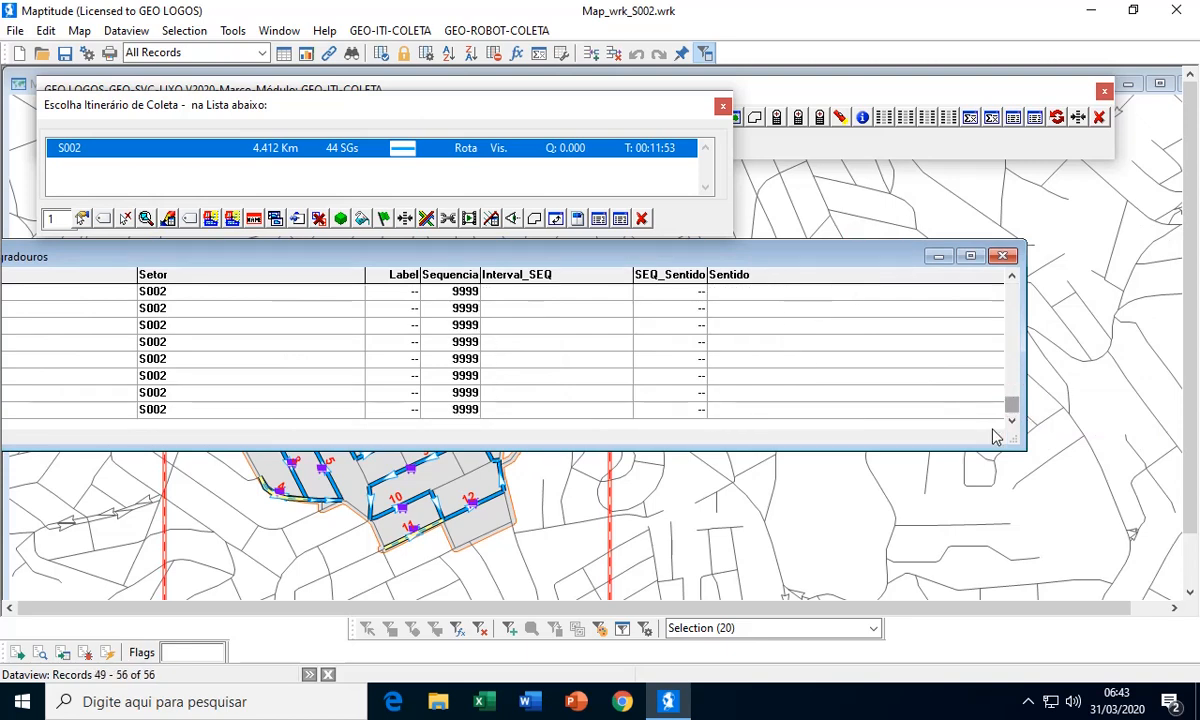
left_click(981, 437)
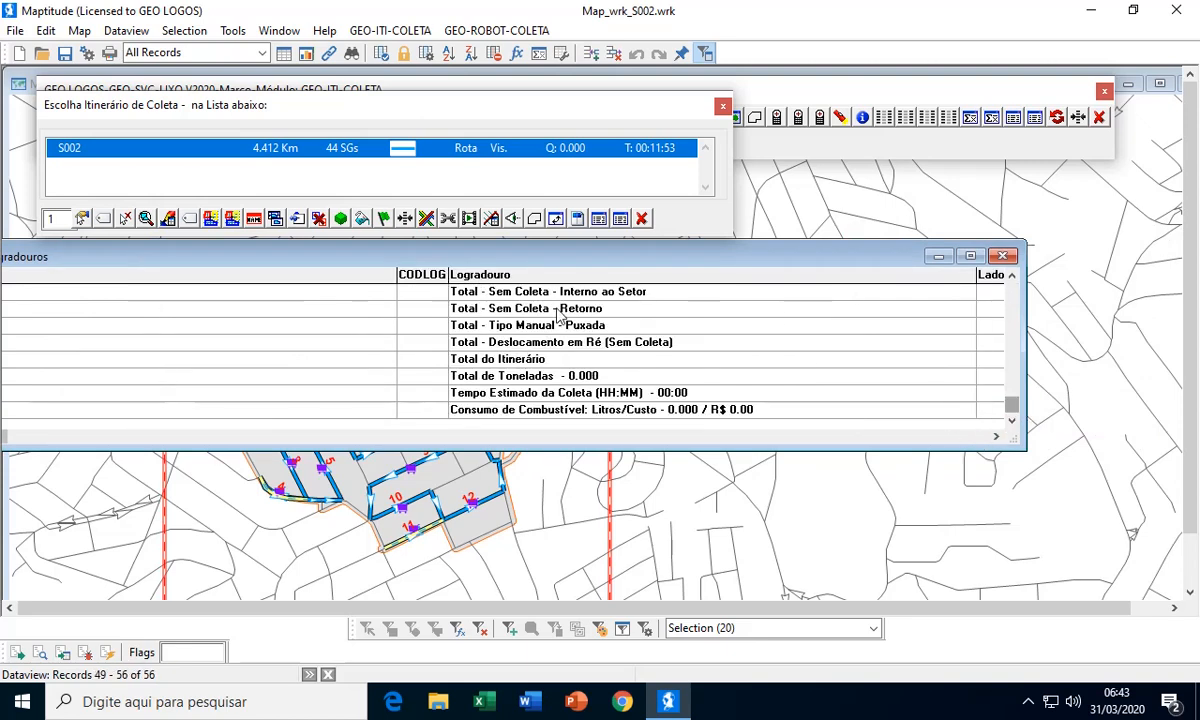
left_click(997, 438)
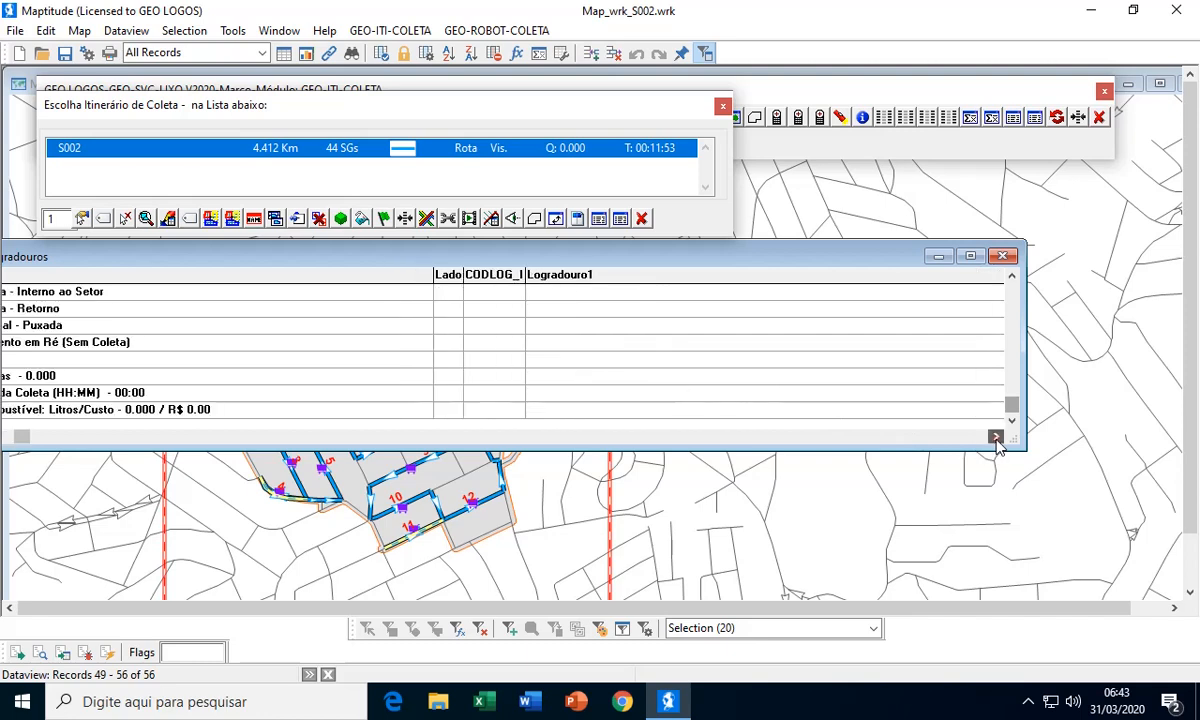
left_click(997, 438)
left_click(997, 438)
left_click(997, 438)
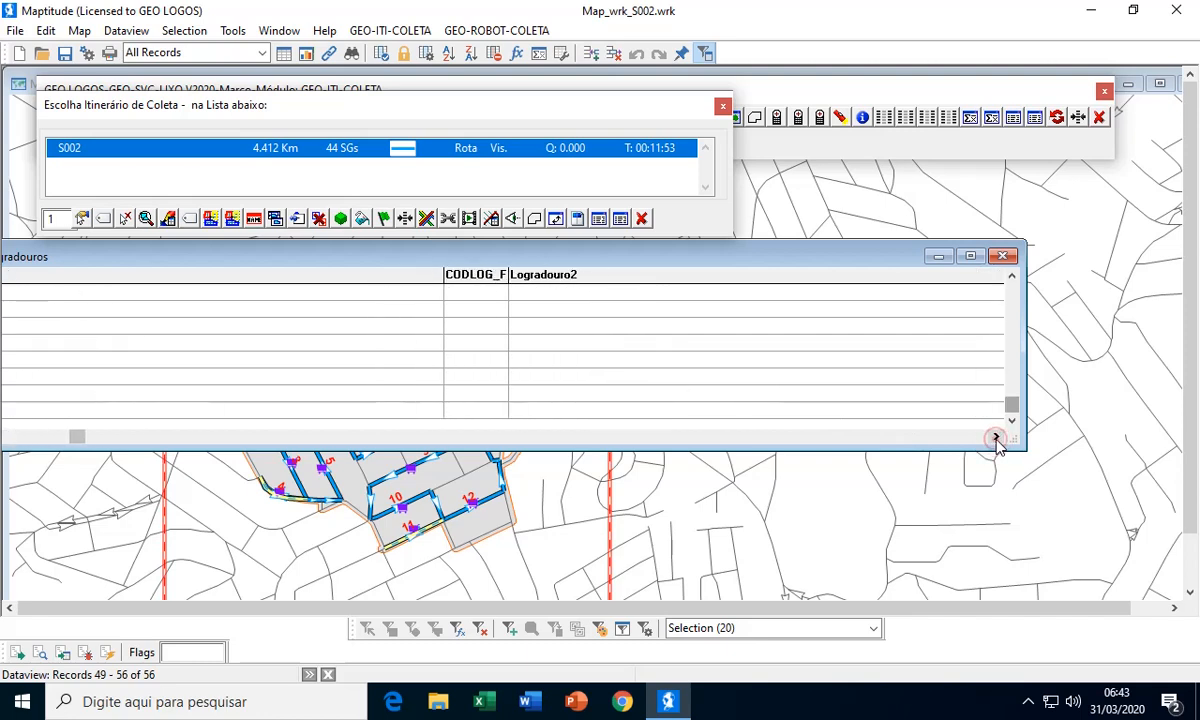
left_click(997, 438)
left_click(997, 438)
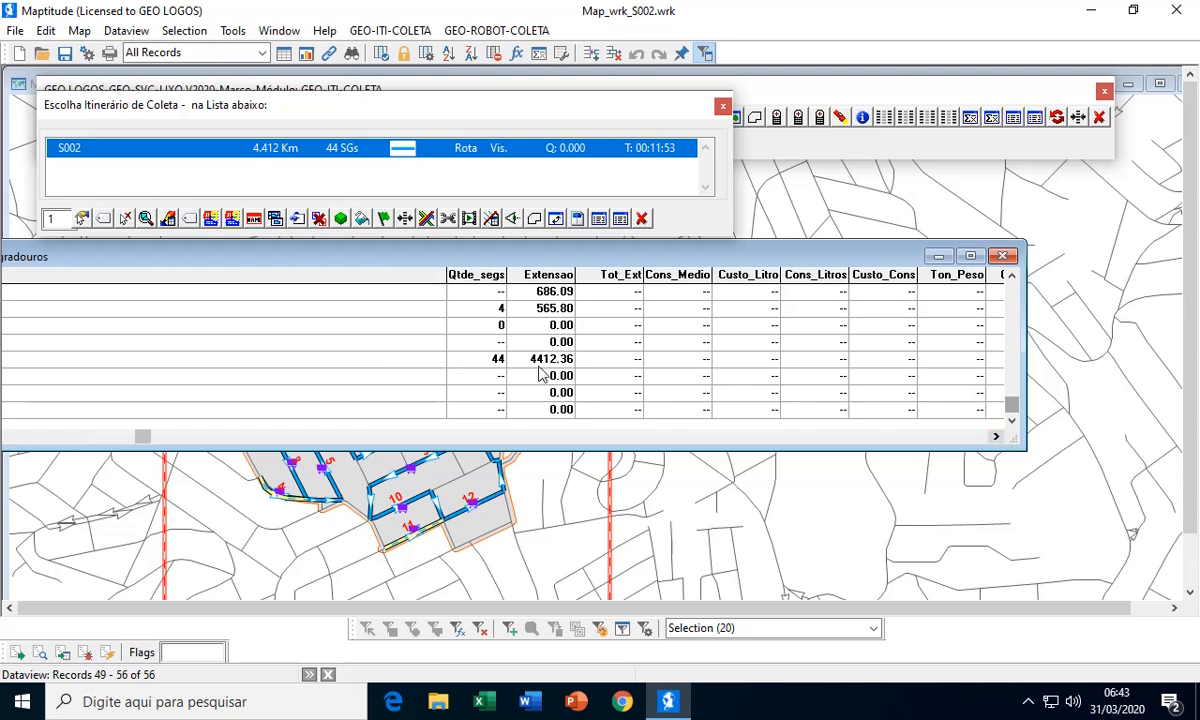
left_click(1003, 256)
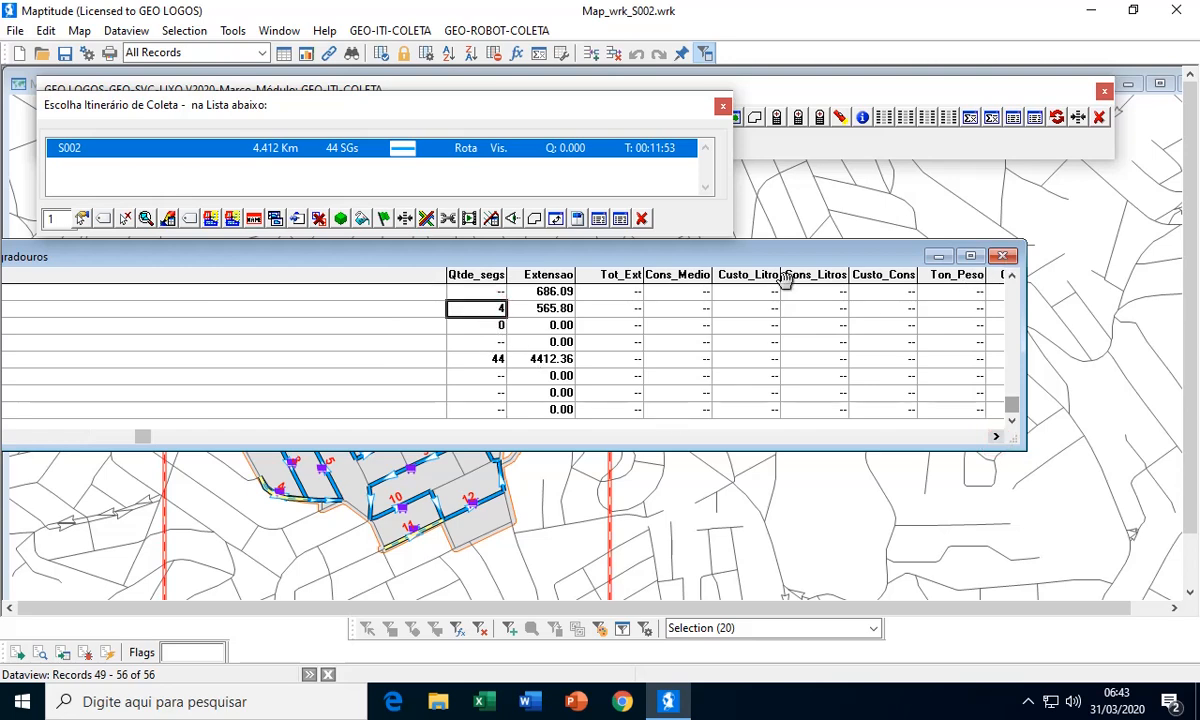
mouse_move(810, 294)
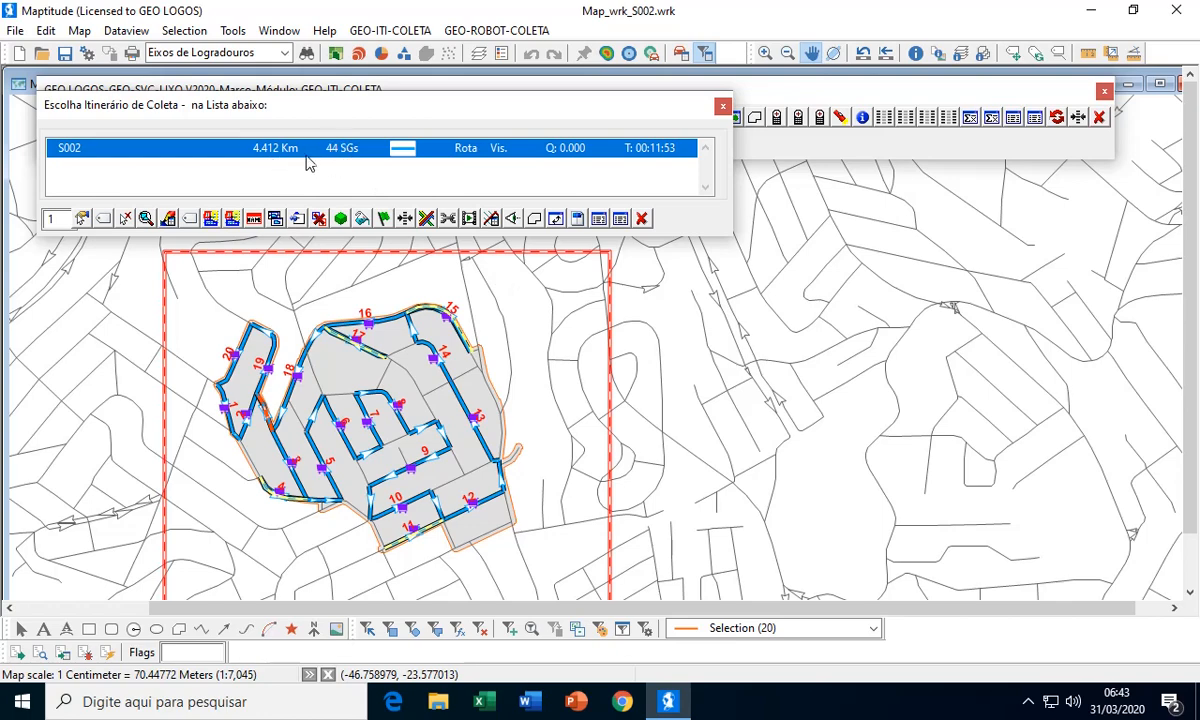
left_click(643, 218)
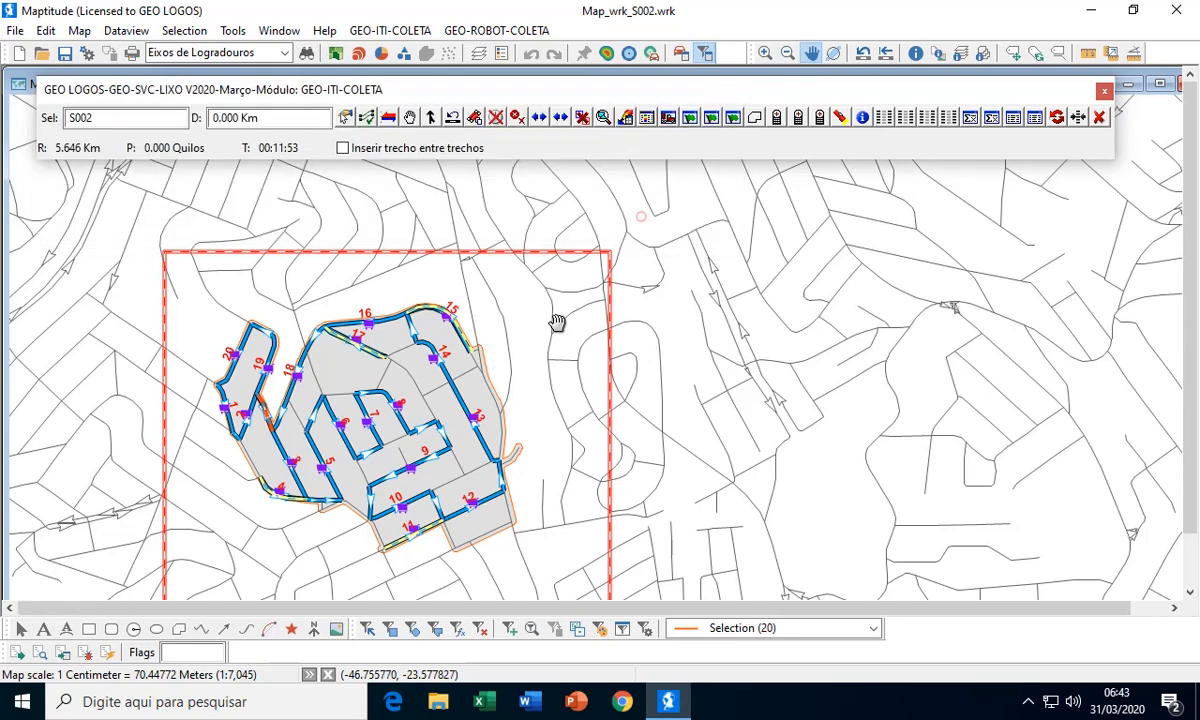
Inspect the current route around the containers and delete the S002 collection itinerary, along with its unused parallels
scroll(509, 356, "up", 1)
left_click_drag(413, 367, 471, 346)
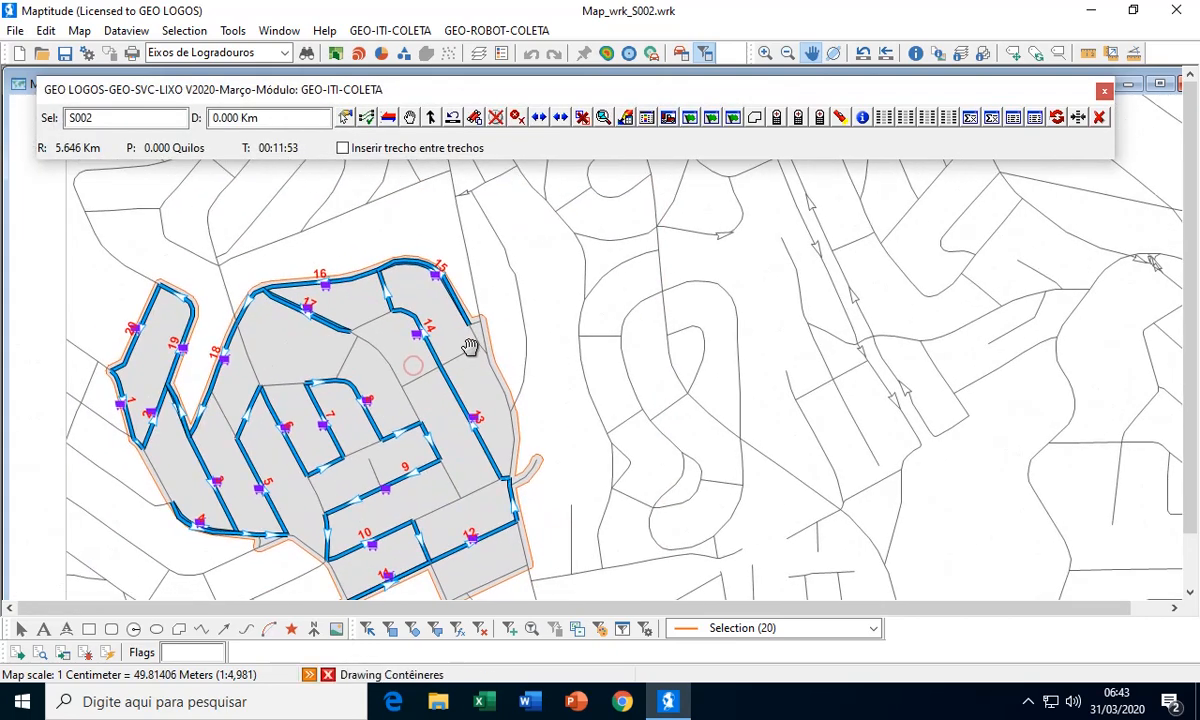
left_click_drag(477, 437, 491, 412)
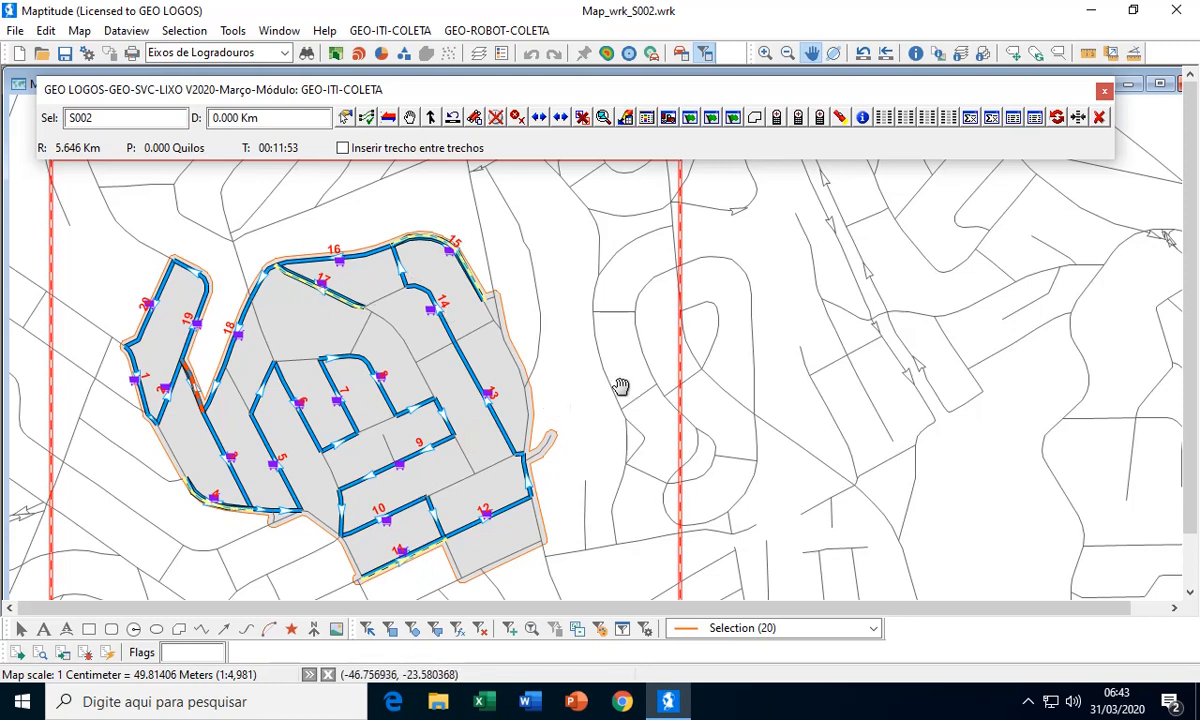
left_click(640, 115)
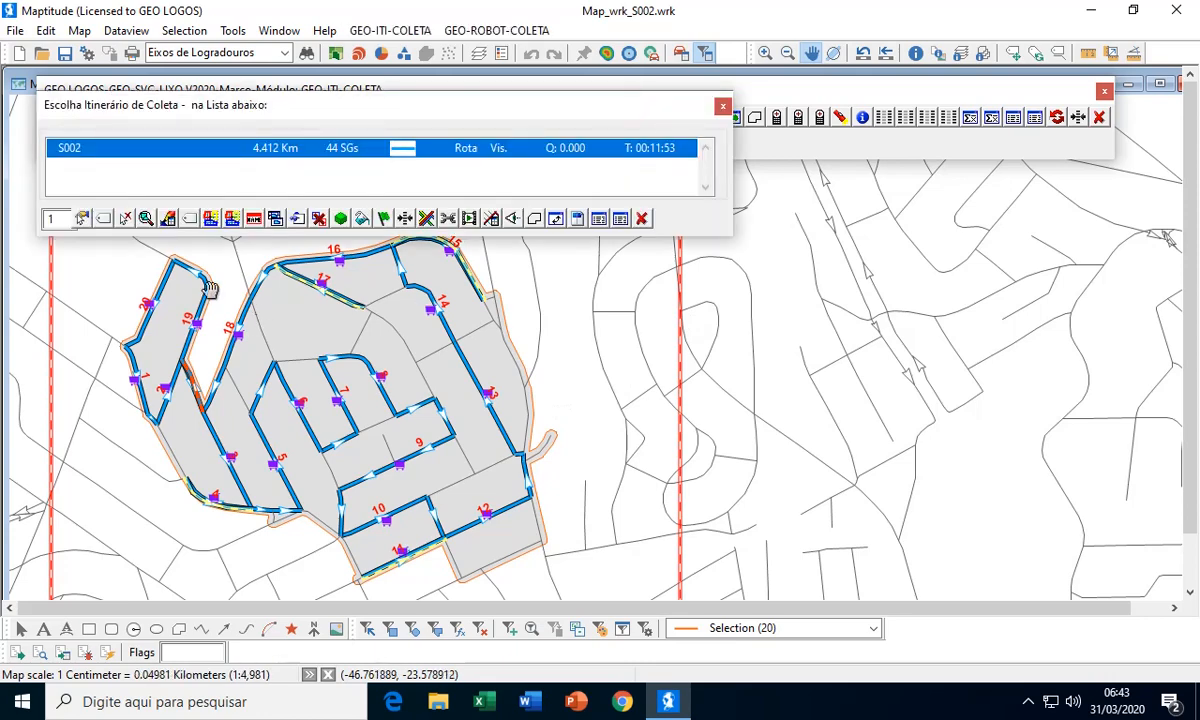
left_click(125, 218)
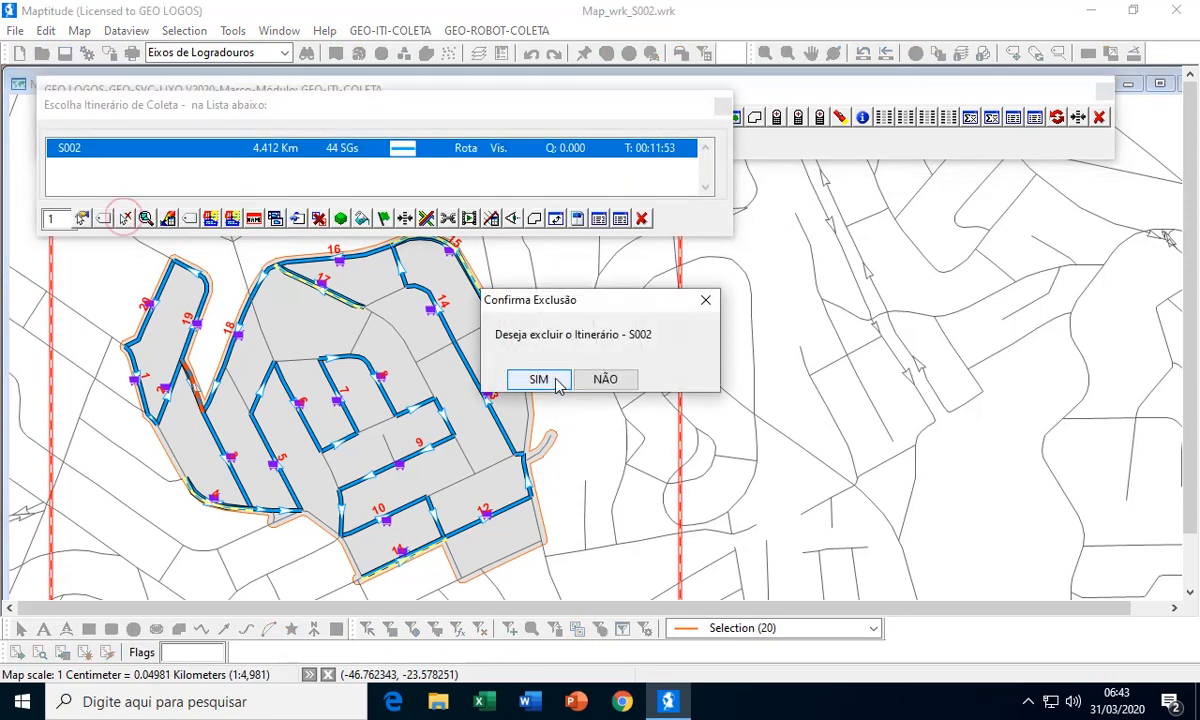
left_click(544, 384)
left_click(735, 390)
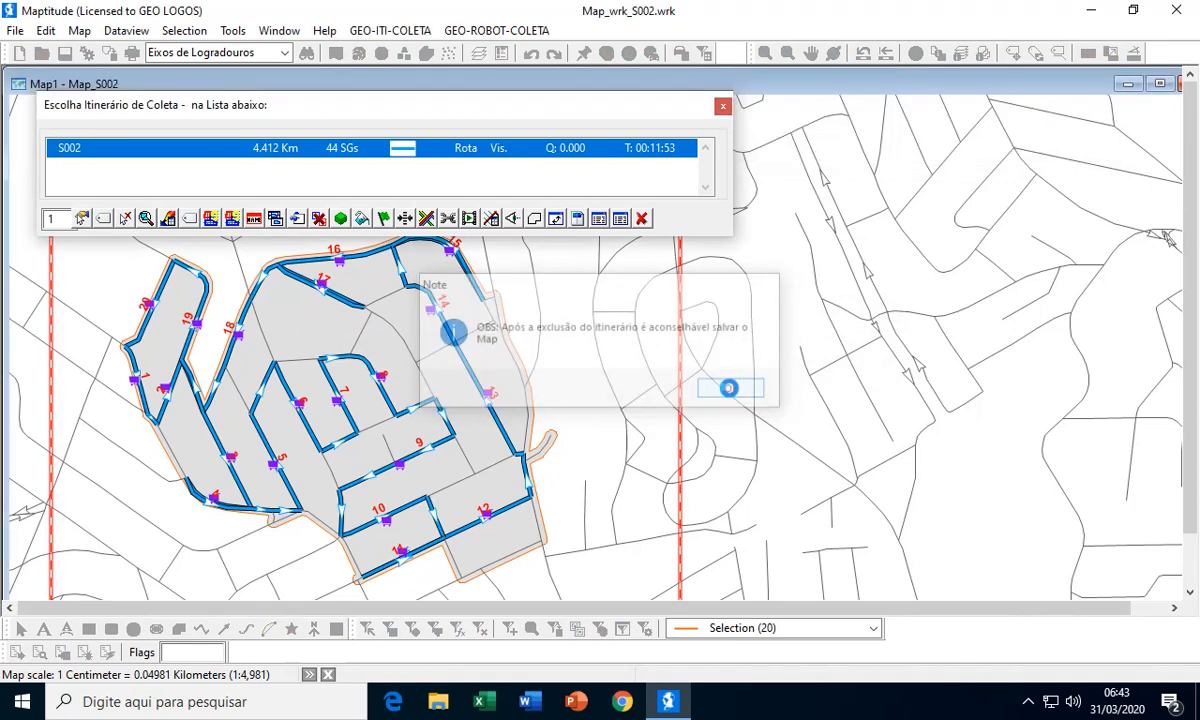
left_click(588, 386)
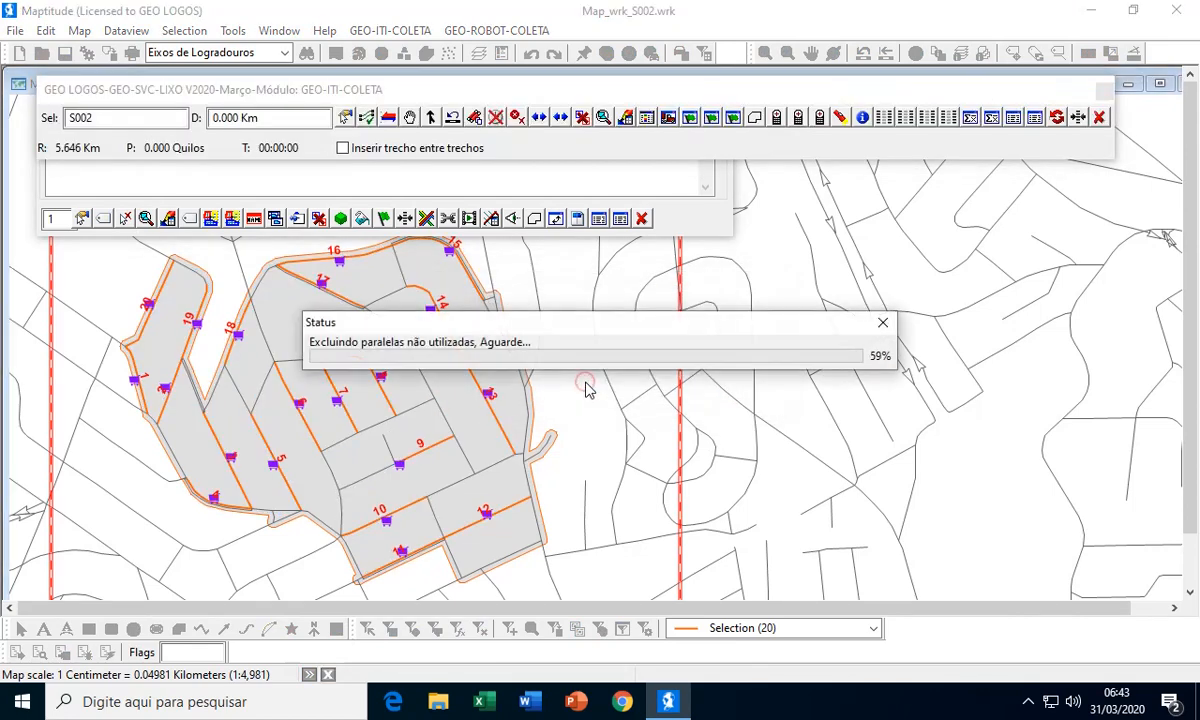
left_click(690, 390)
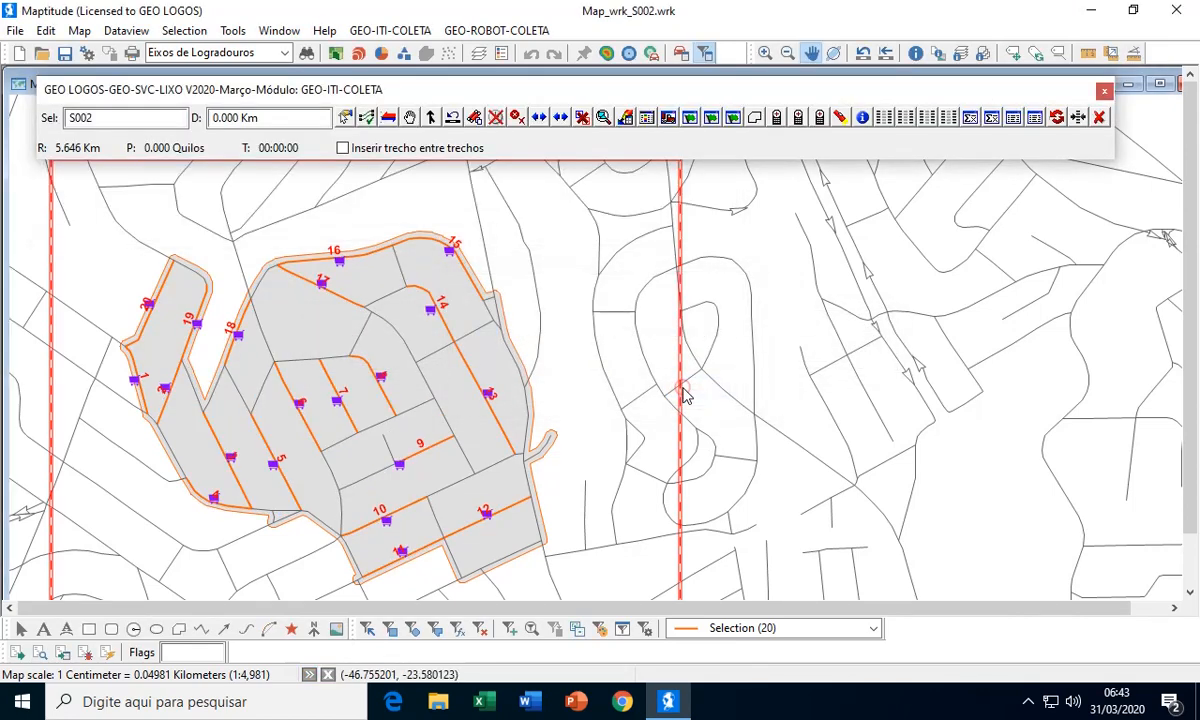
Generate a new itinerary for sector S002 with the Retornar-Otimizar value set to 2, and save the map
left_click(670, 118)
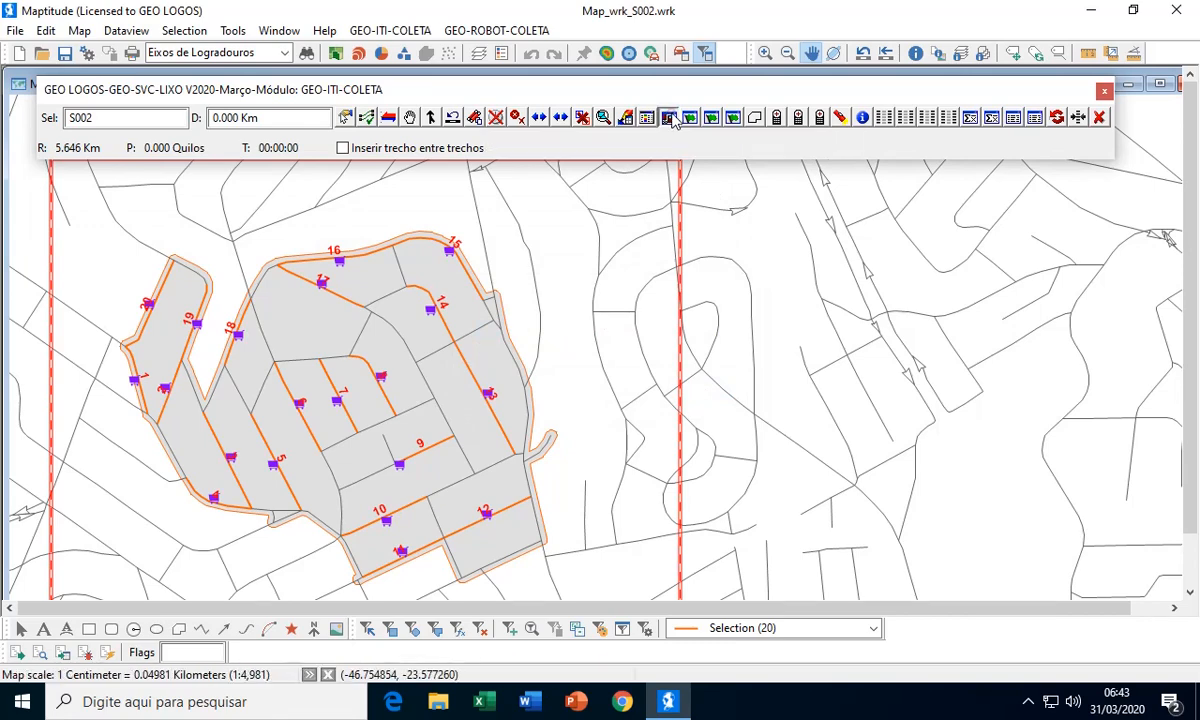
left_click_drag(876, 96, 880, 92)
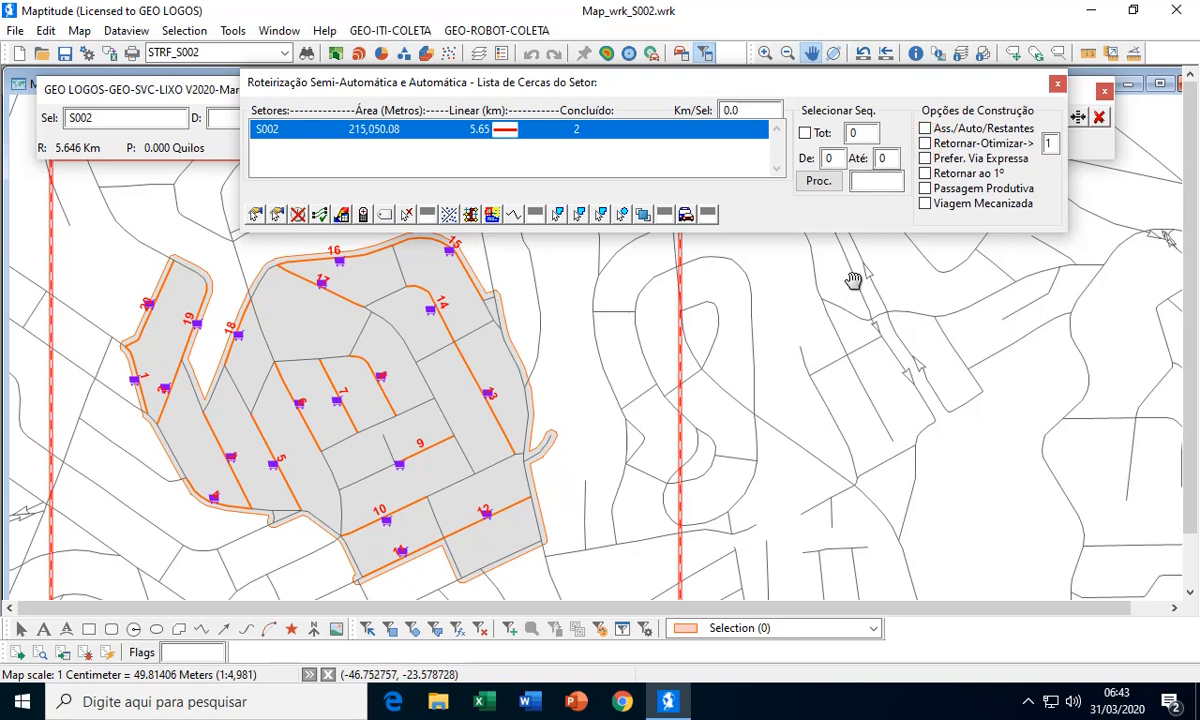
mouse_move(855, 279)
mouse_move(530, 426)
double_click(1049, 143)
left_click(686, 214)
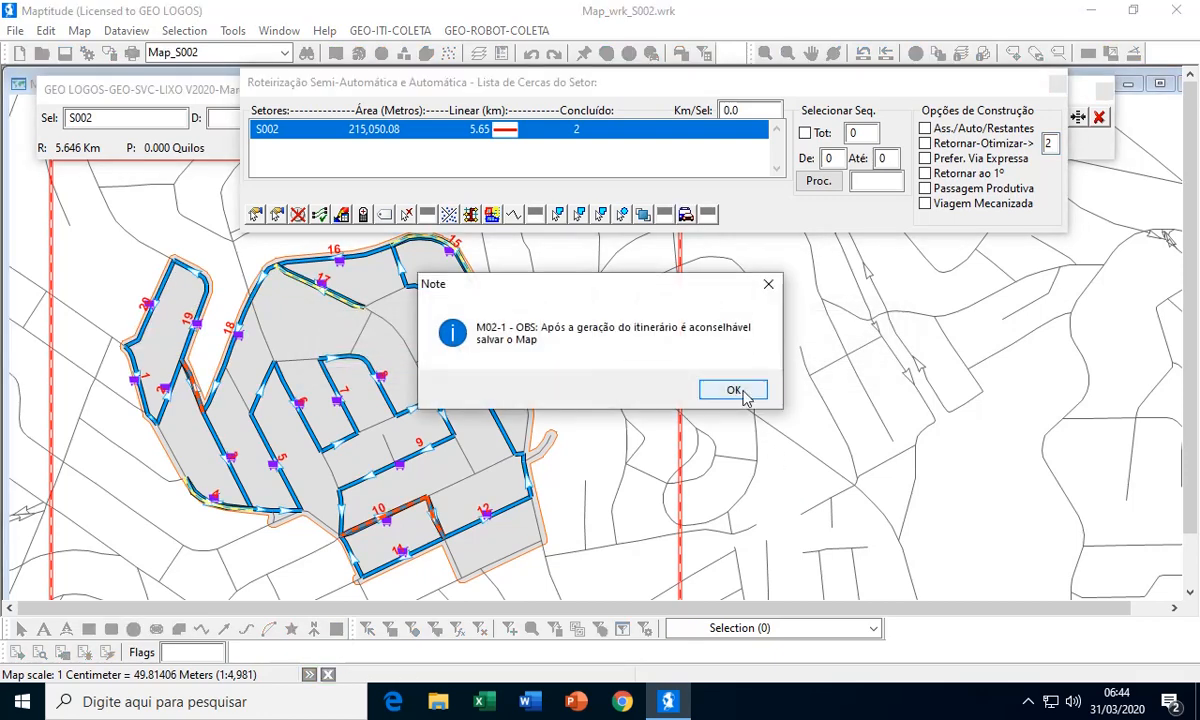
left_click(742, 396)
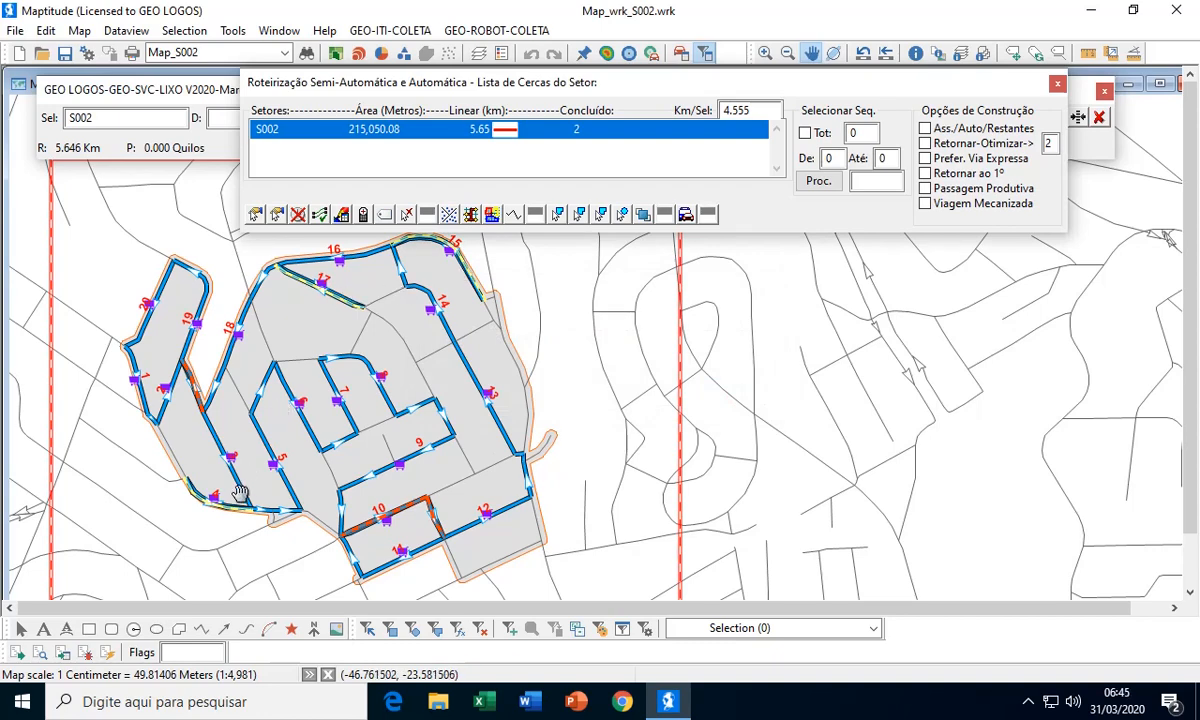
left_click(1059, 86)
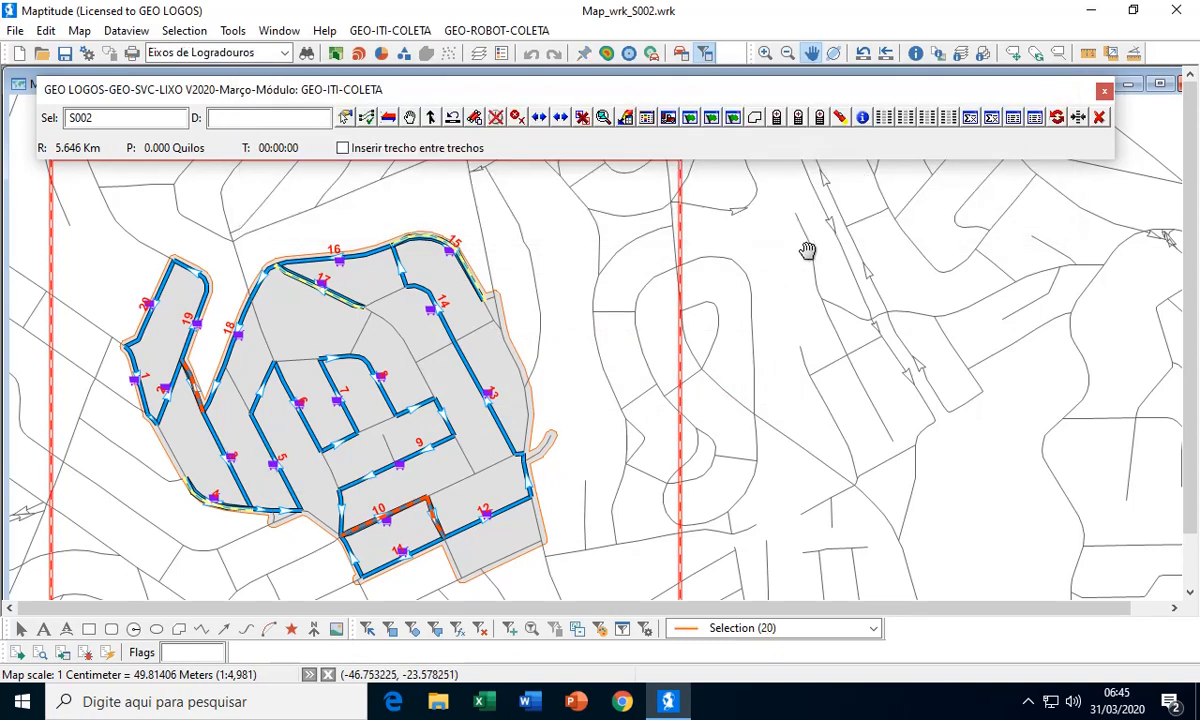
left_click(66, 54)
Check the length and time of the regenerated S002 route in the itinerary list and delete that itinerary
left_click(646, 118)
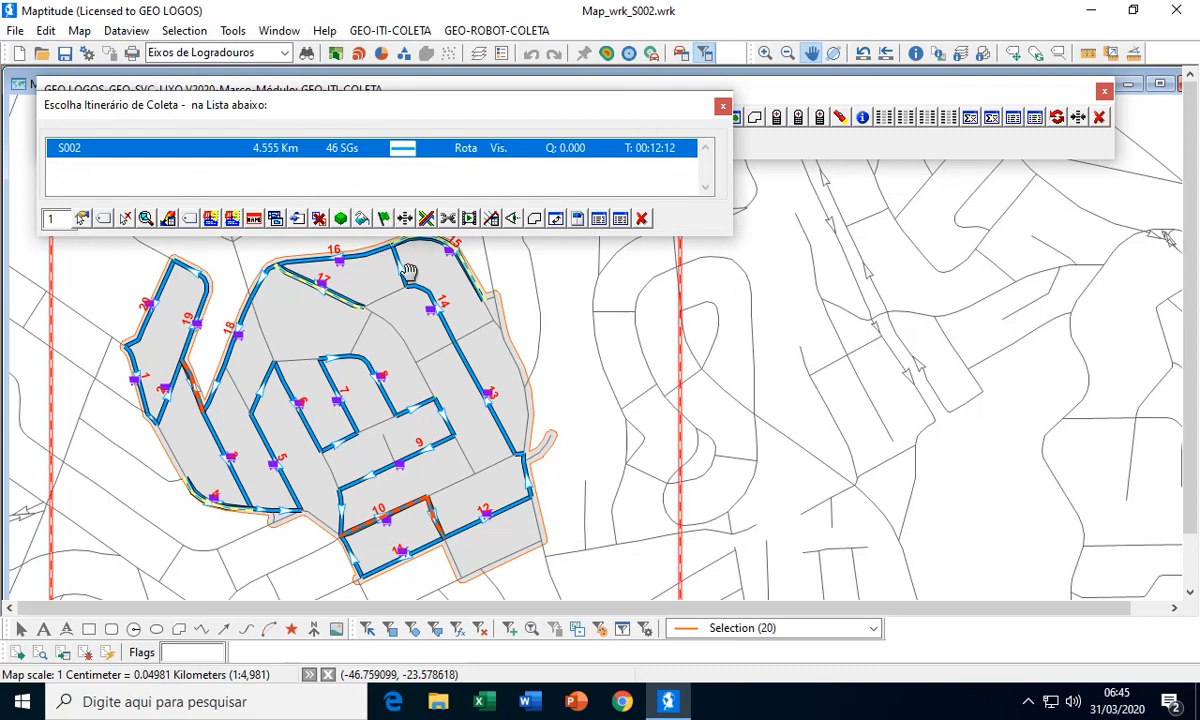
left_click(642, 218)
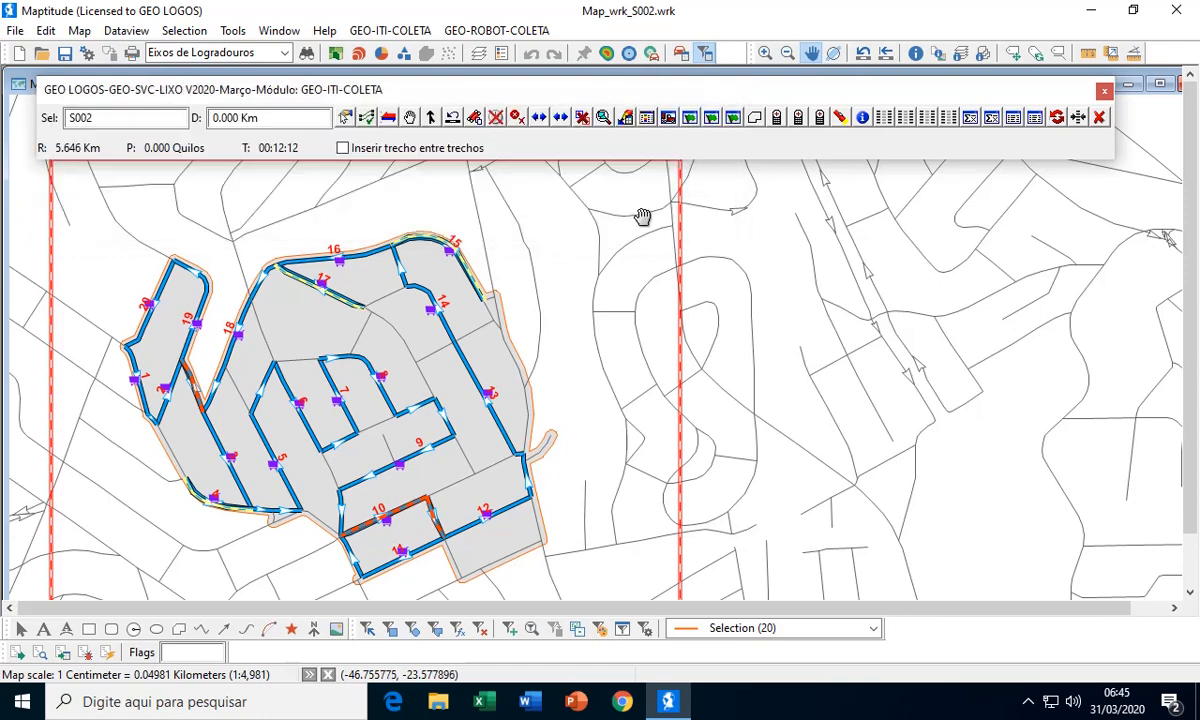
left_click(646, 118)
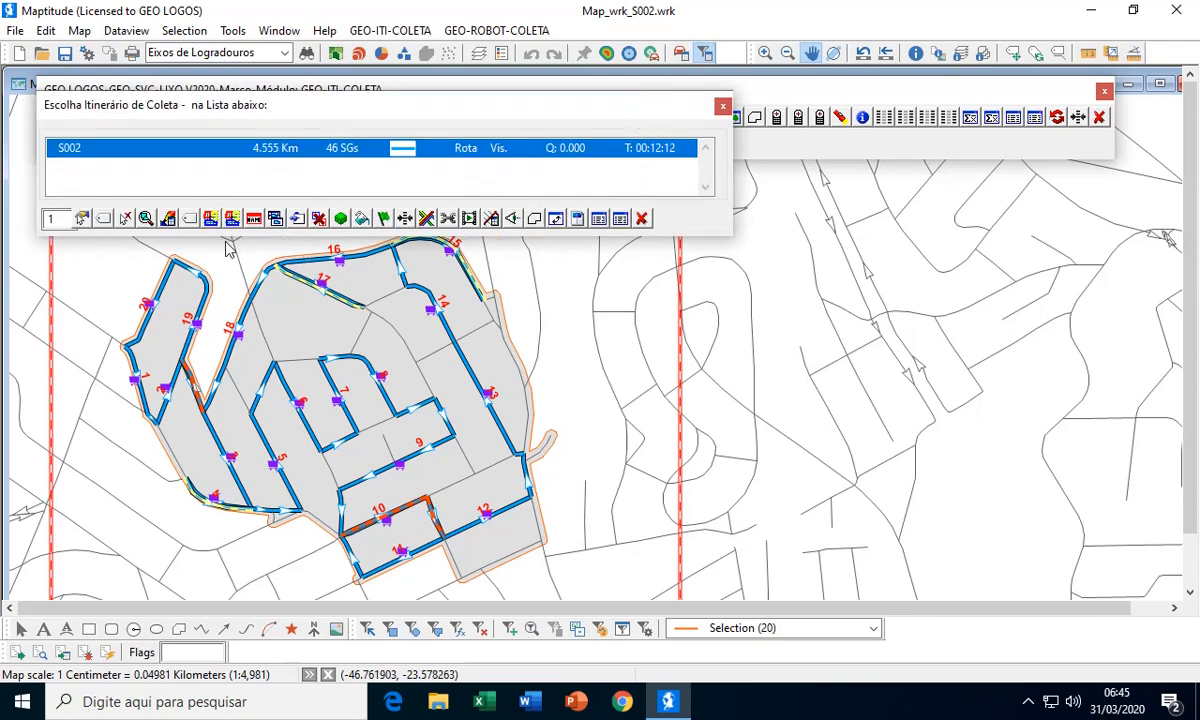
left_click(125, 218)
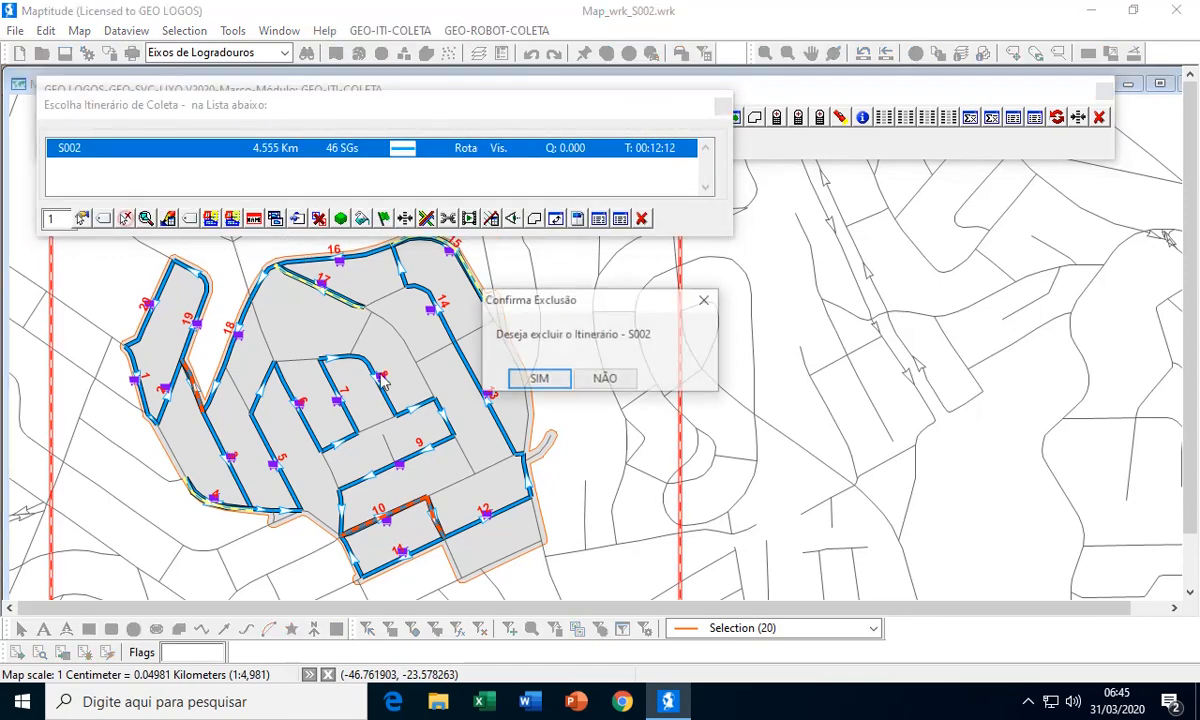
left_click(545, 379)
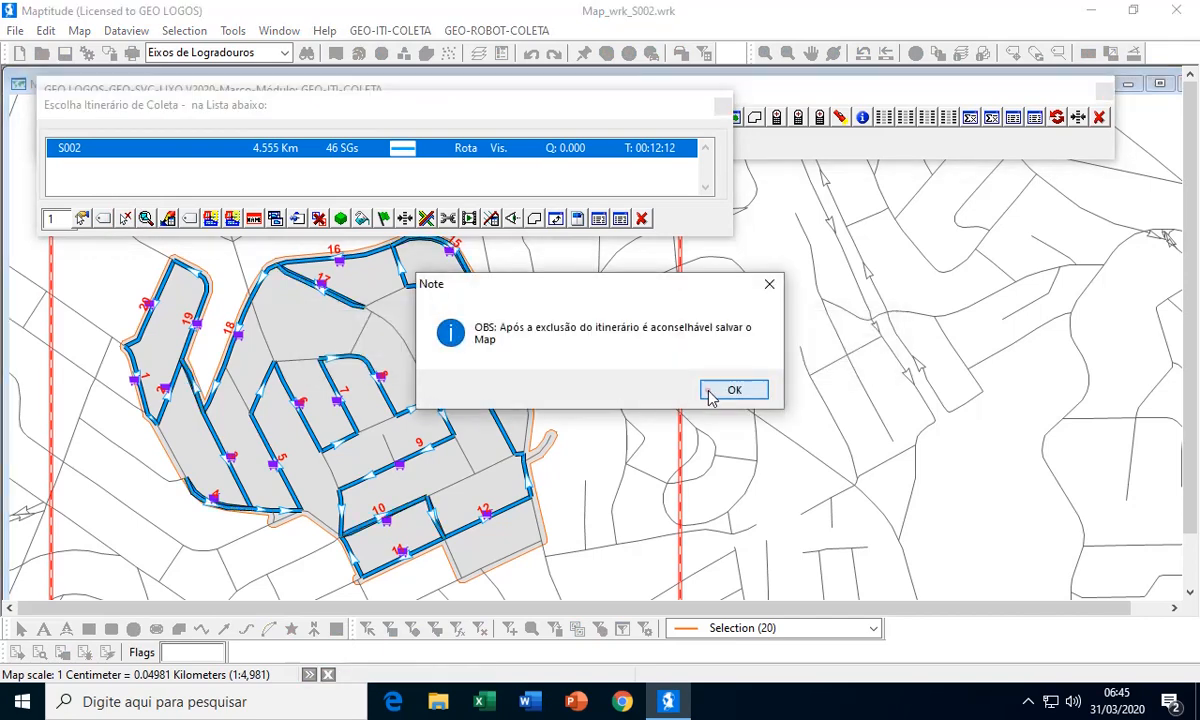
left_click(710, 394)
left_click(595, 387)
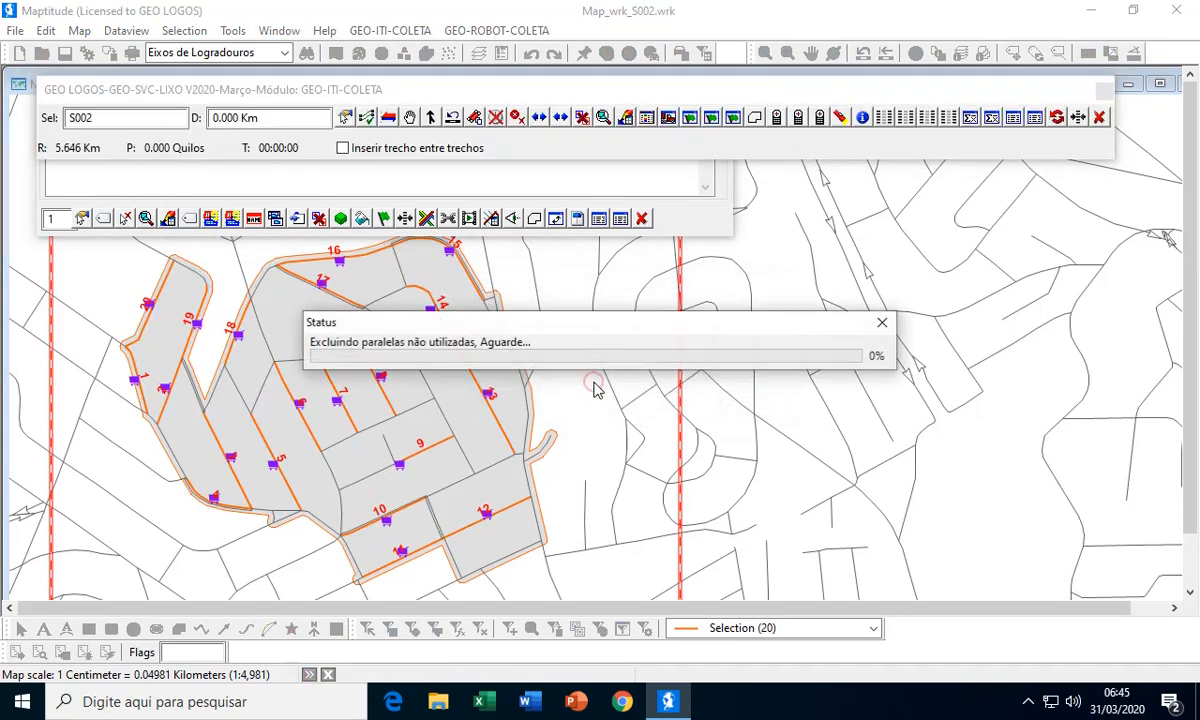
left_click(703, 390)
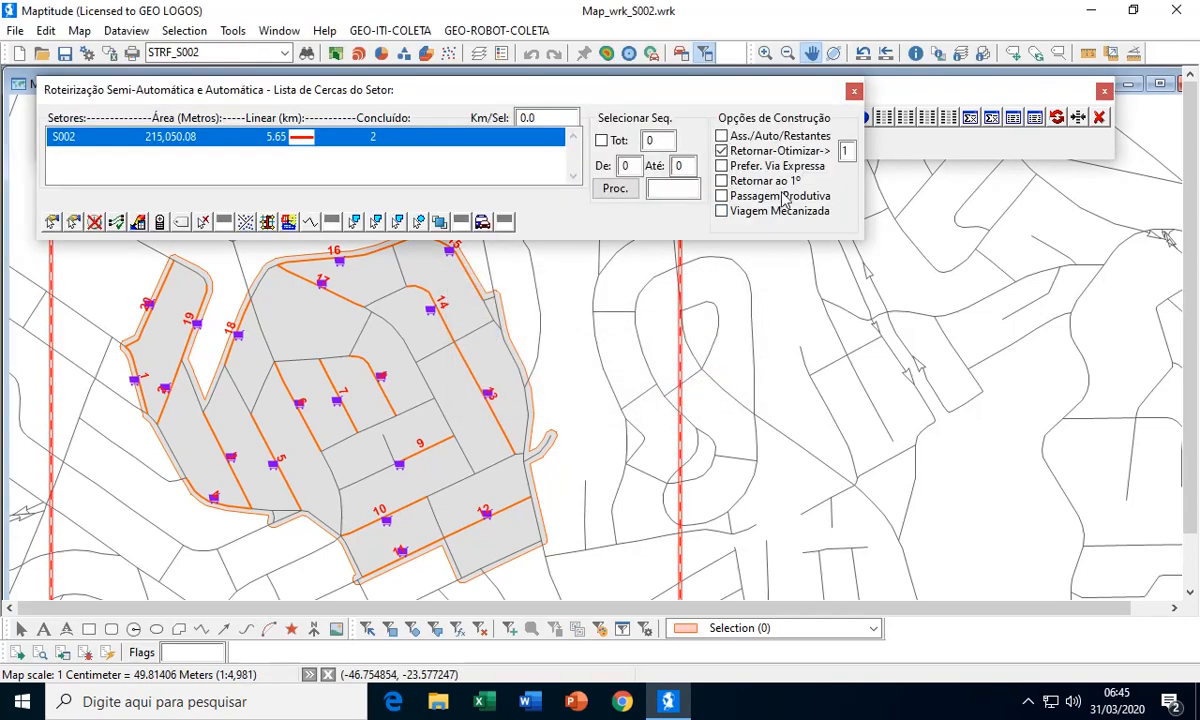
Generate the sector S002 itinerary with the Retornar-Otimizar option enabled and its value set to 3
left_click(722, 151)
double_click(845, 151)
type("3")
left_click(481, 221)
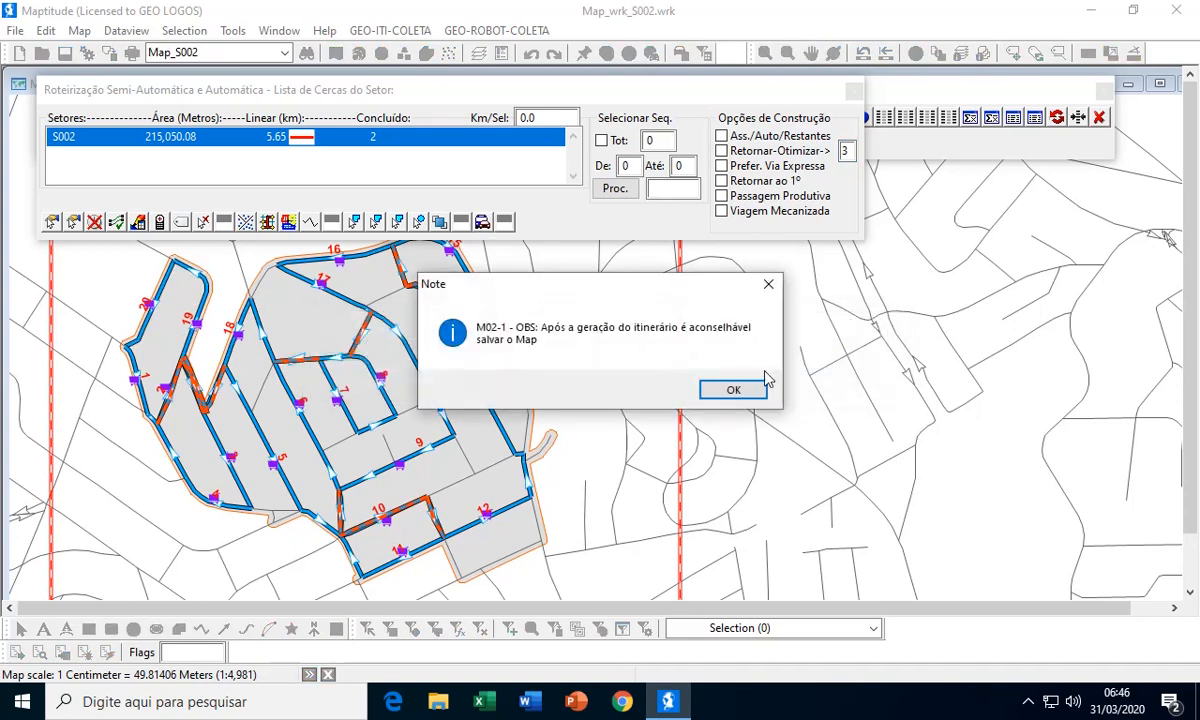
left_click(727, 389)
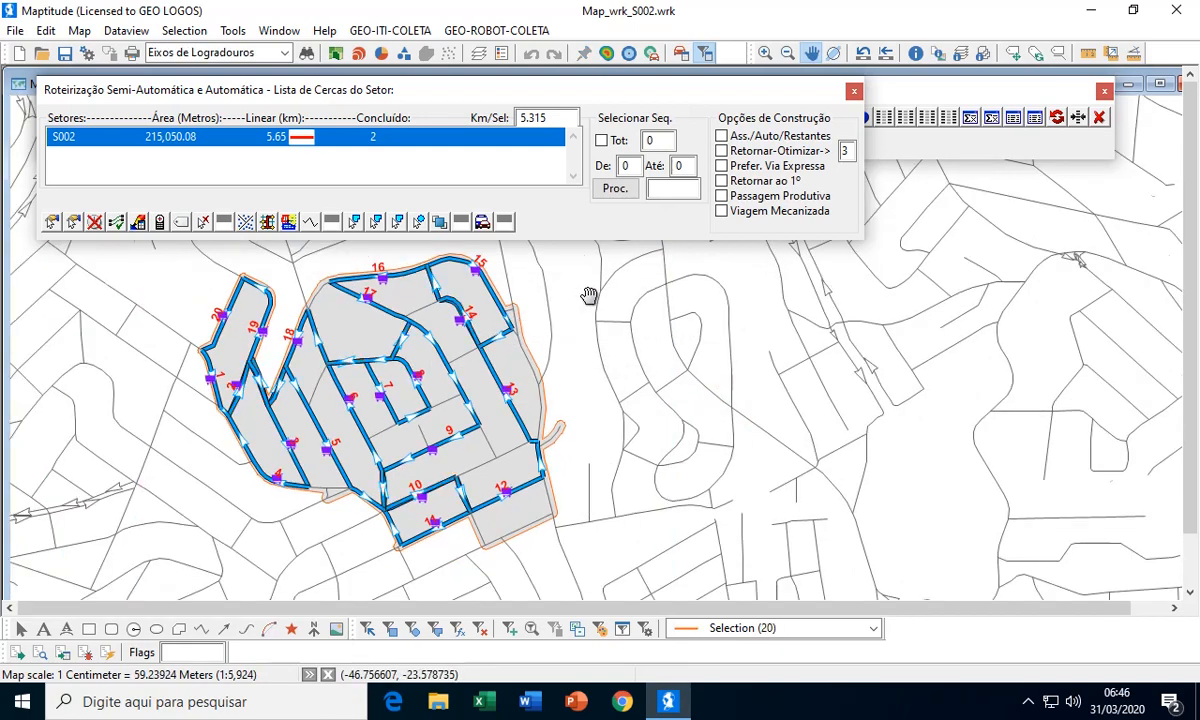
Examine the new route on the map, close the sector routing list, and check the route's length, segments and time in the itinerary list
left_click_drag(588, 296, 556, 318)
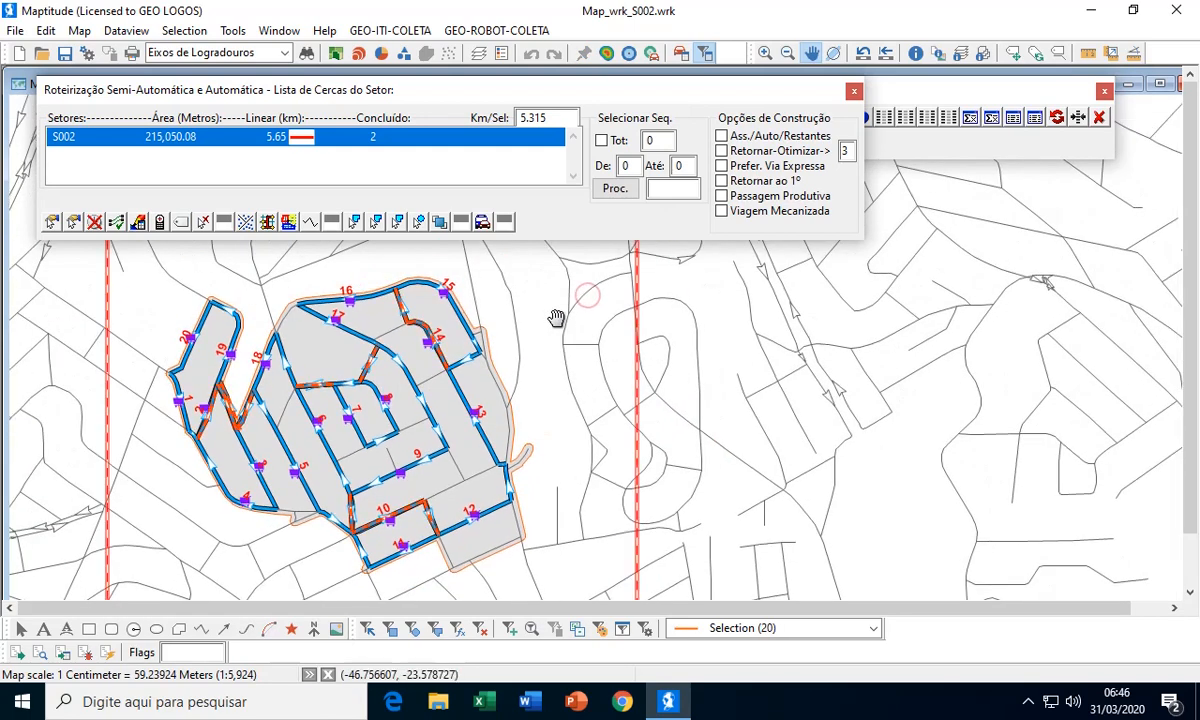
left_click(855, 93)
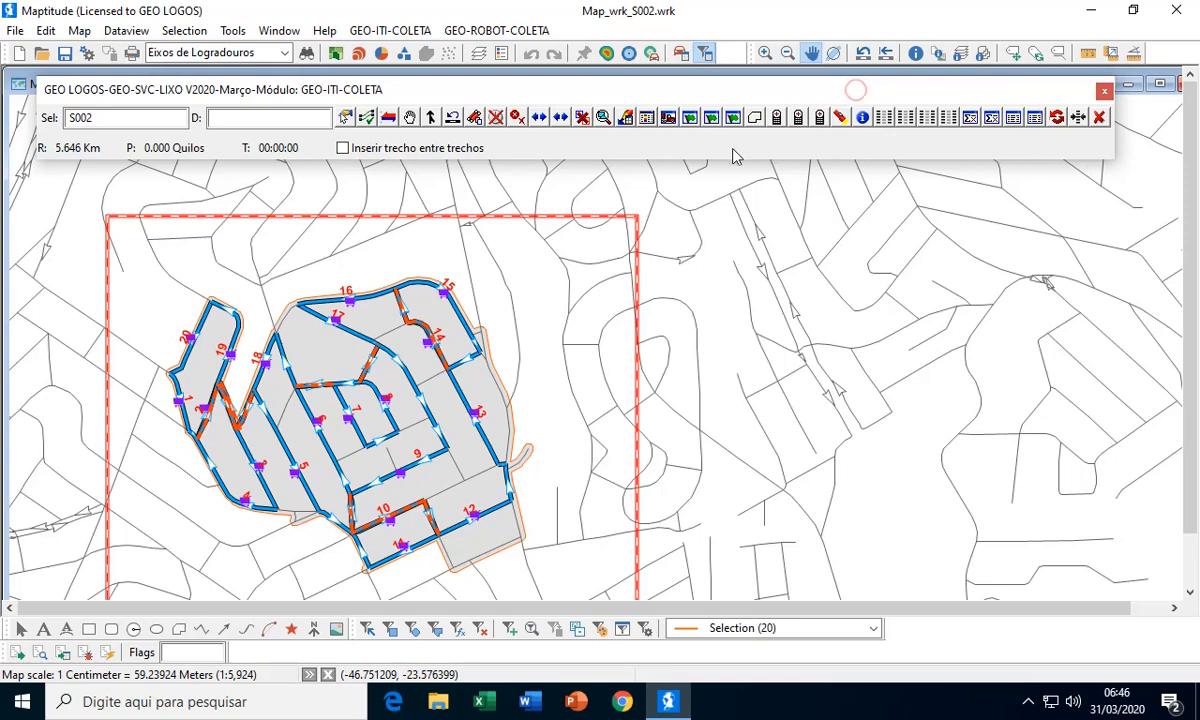
left_click(647, 118)
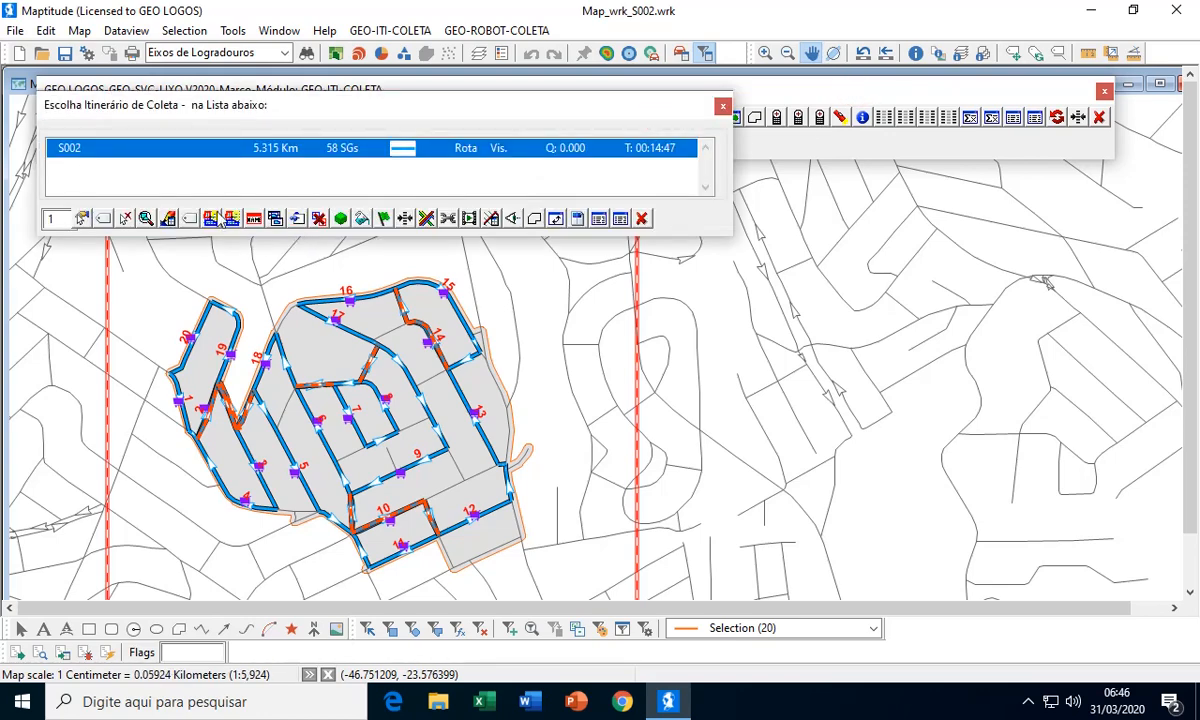
Close the itinerary list, save the map, and examine the collection route and its manoeuvre stretches across sector S002
left_click(642, 218)
left_click_drag(662, 265, 668, 249)
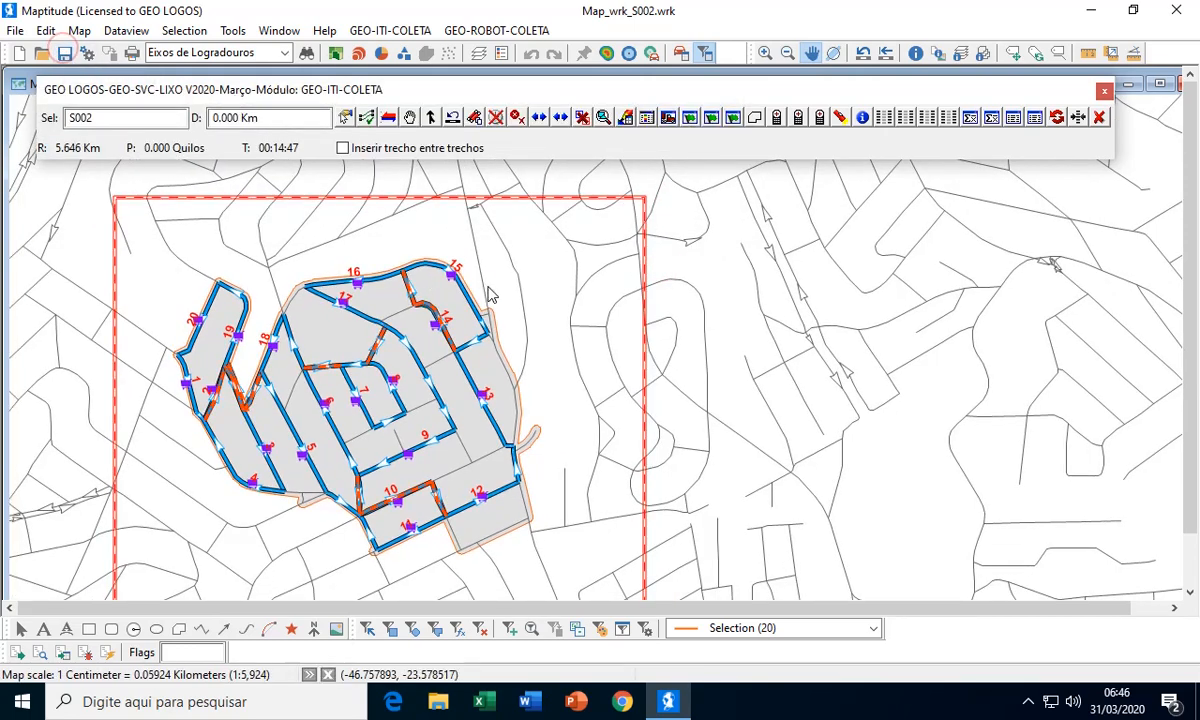
scroll(490, 290, "up", 1)
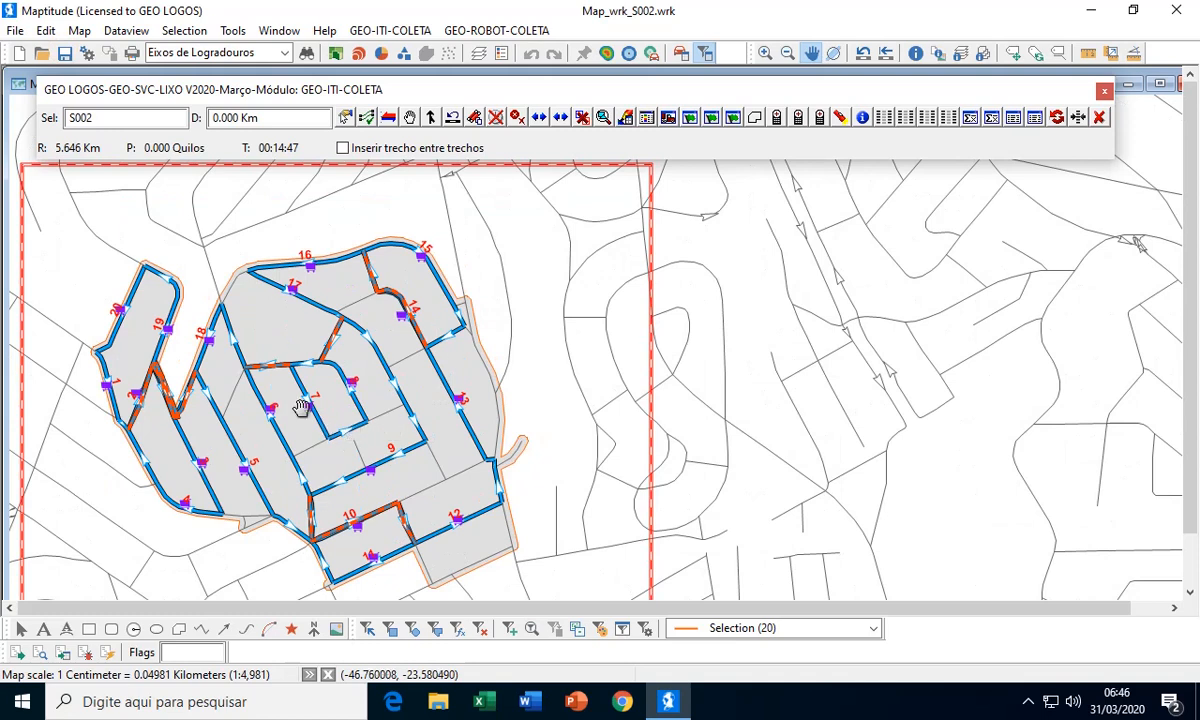
mouse_move(386, 320)
mouse_move(447, 345)
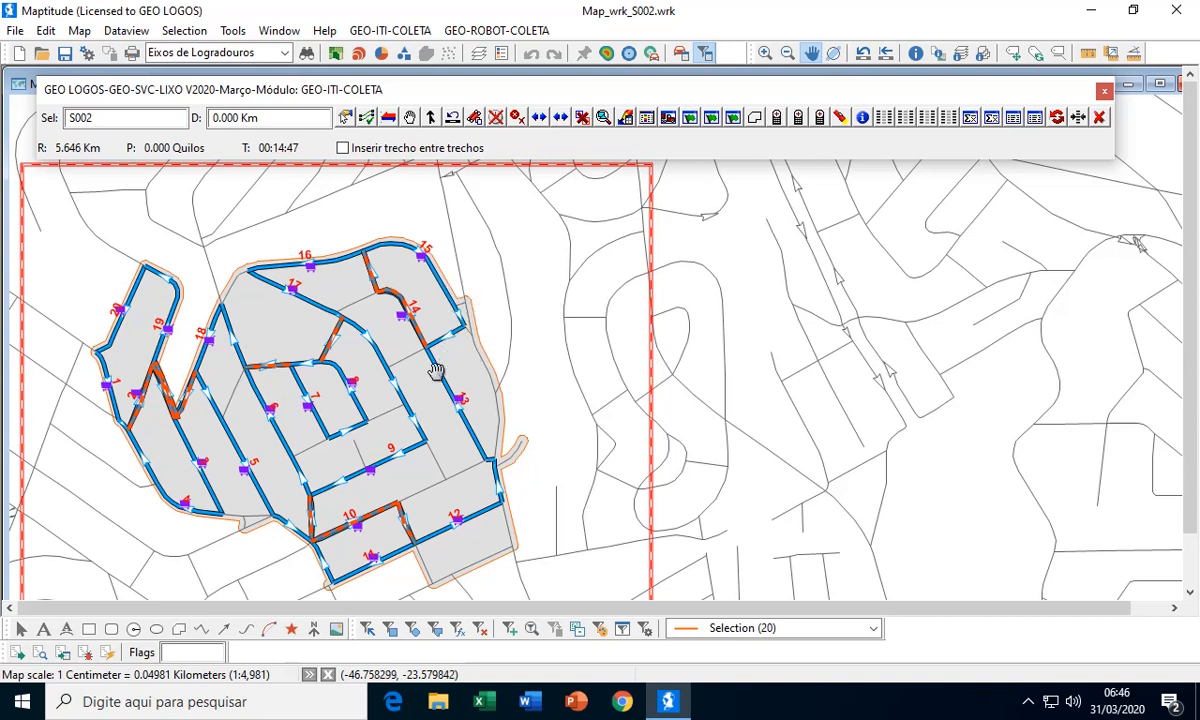
Open the sector routing list for S002, review its construction options including Retornar-Otimizar, and close the list
left_click(626, 116)
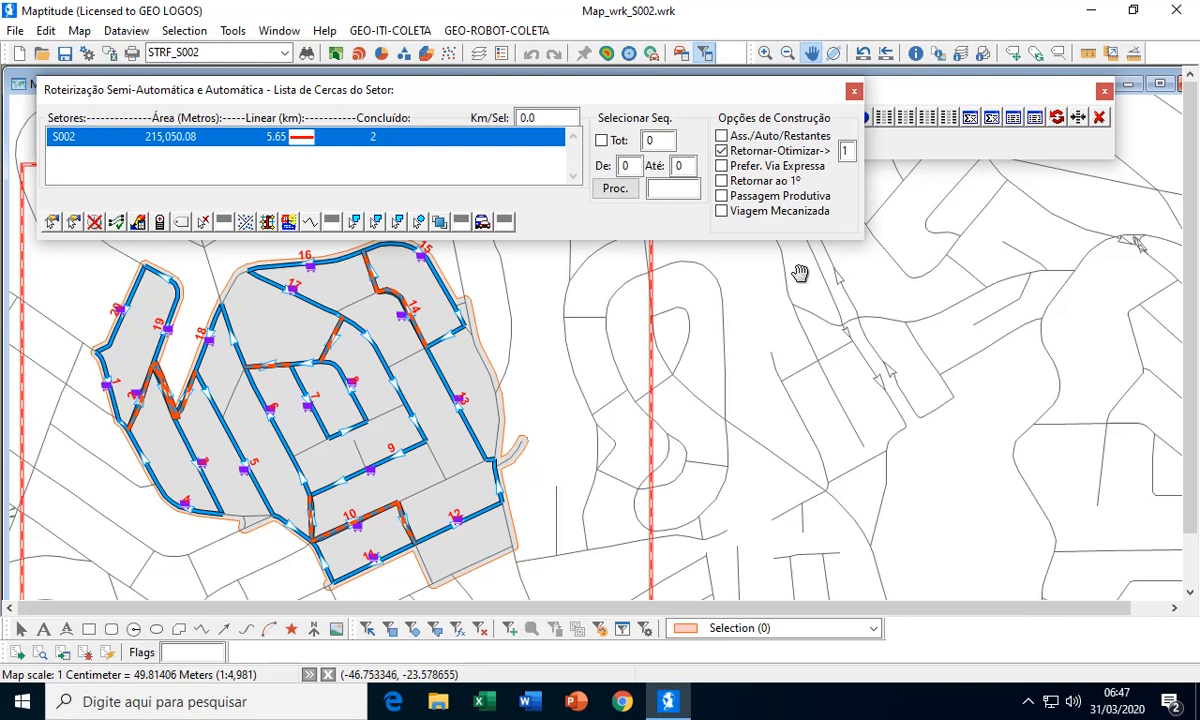
mouse_move(783, 280)
mouse_move(727, 343)
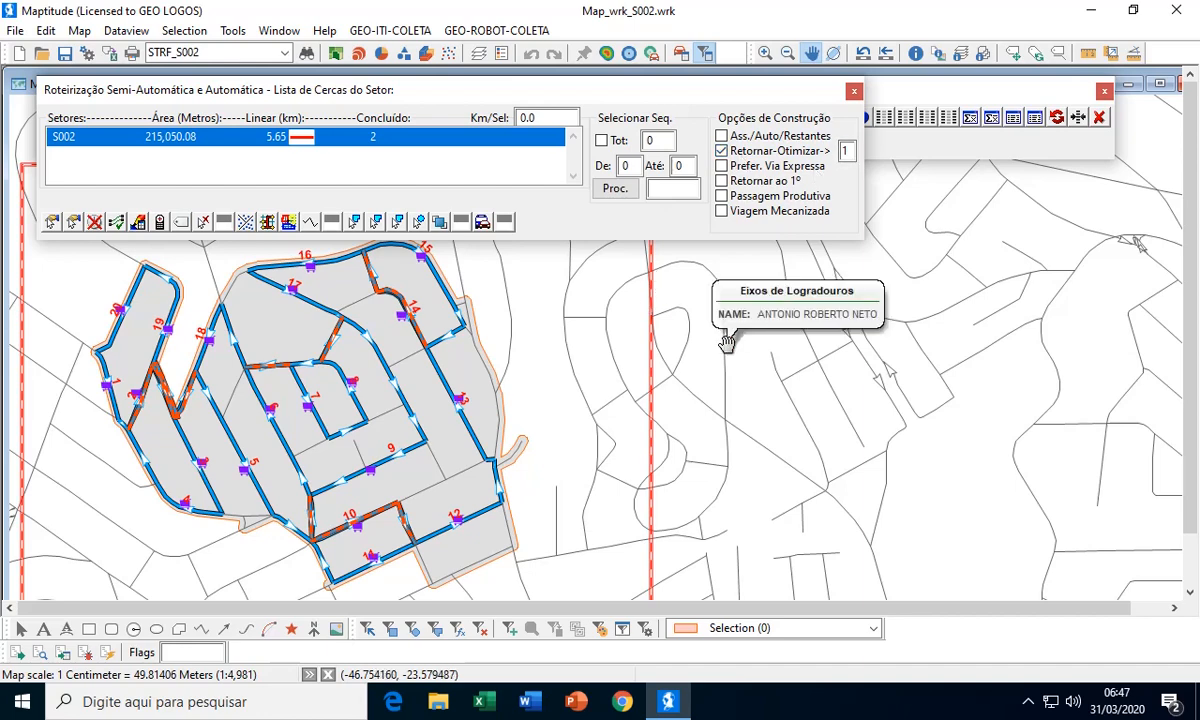
left_click(854, 91)
Open the street table of the S002 itinerary, check its segment records and final totals, and close the table and itinerary list
left_click(646, 118)
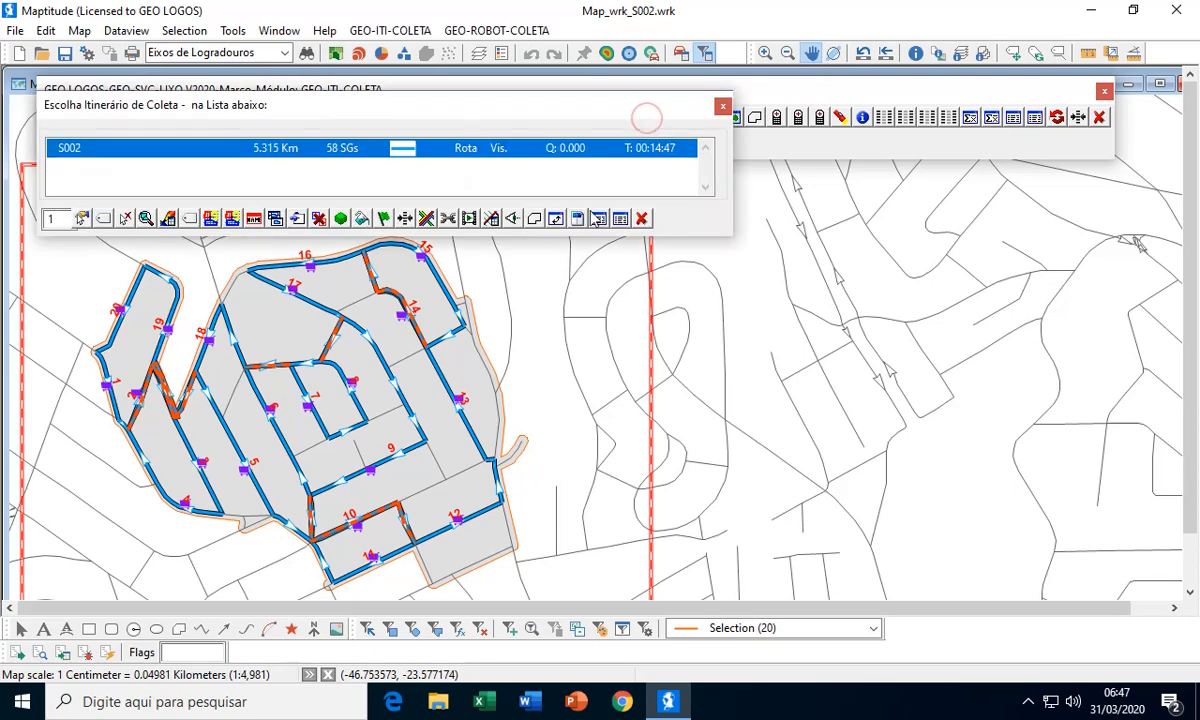
left_click(578, 220)
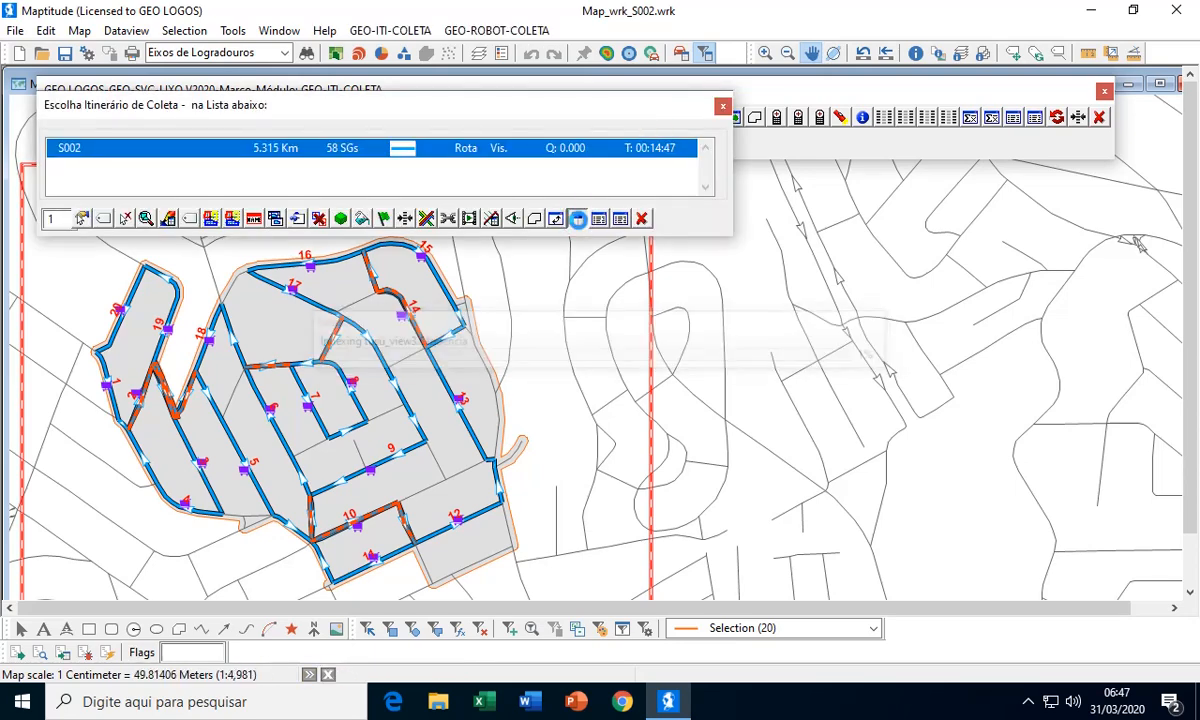
left_click_drag(818, 287, 698, 268)
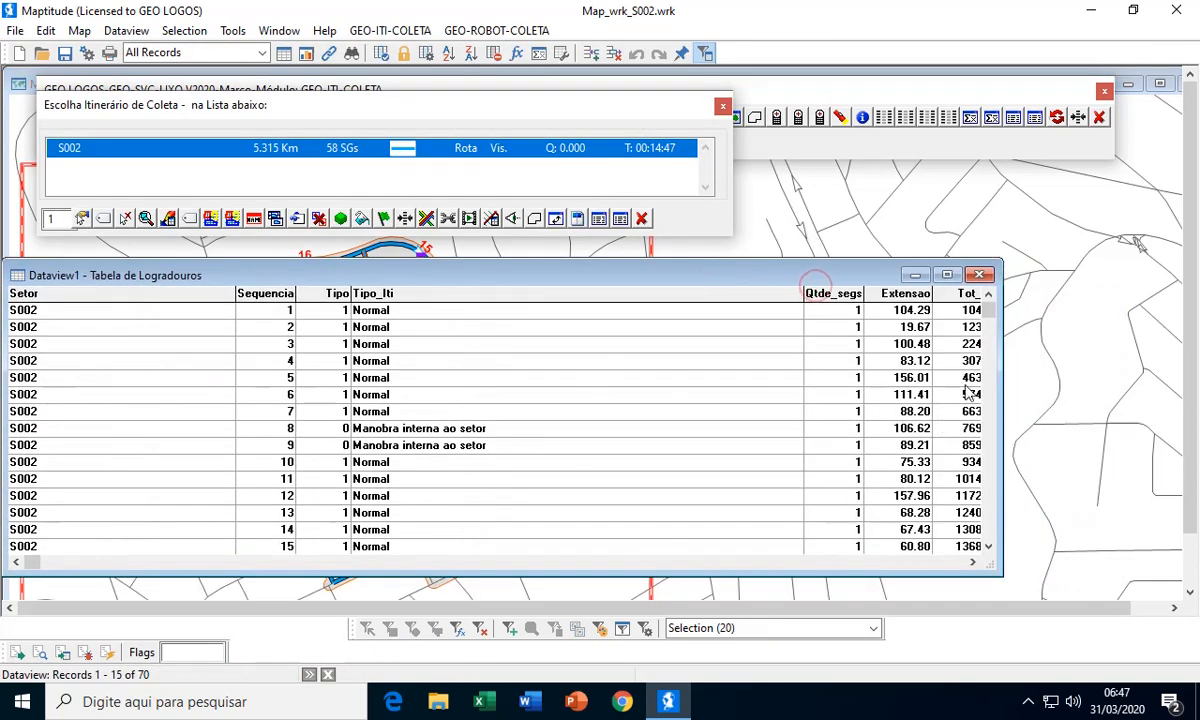
left_click_drag(989, 405, 1000, 562)
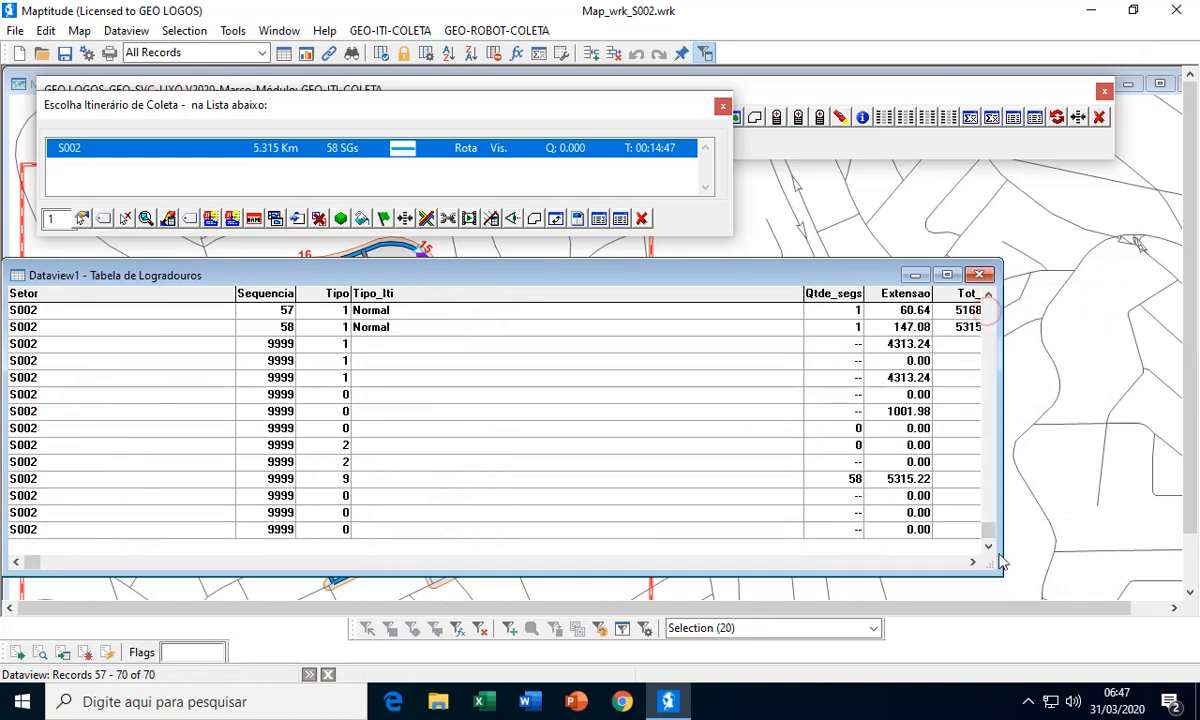
left_click(979, 275)
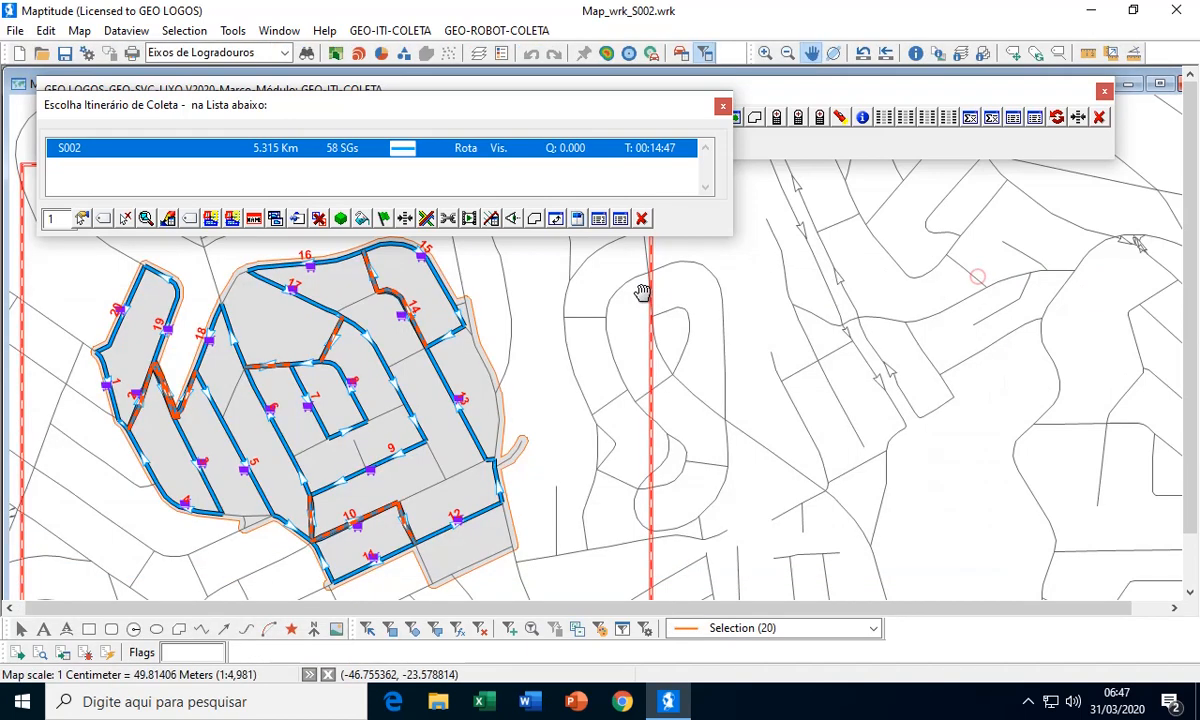
left_click(643, 219)
Open the sector table and check the S002 distance, total travel, normal and idle collection columns, then close it
left_click(972, 116)
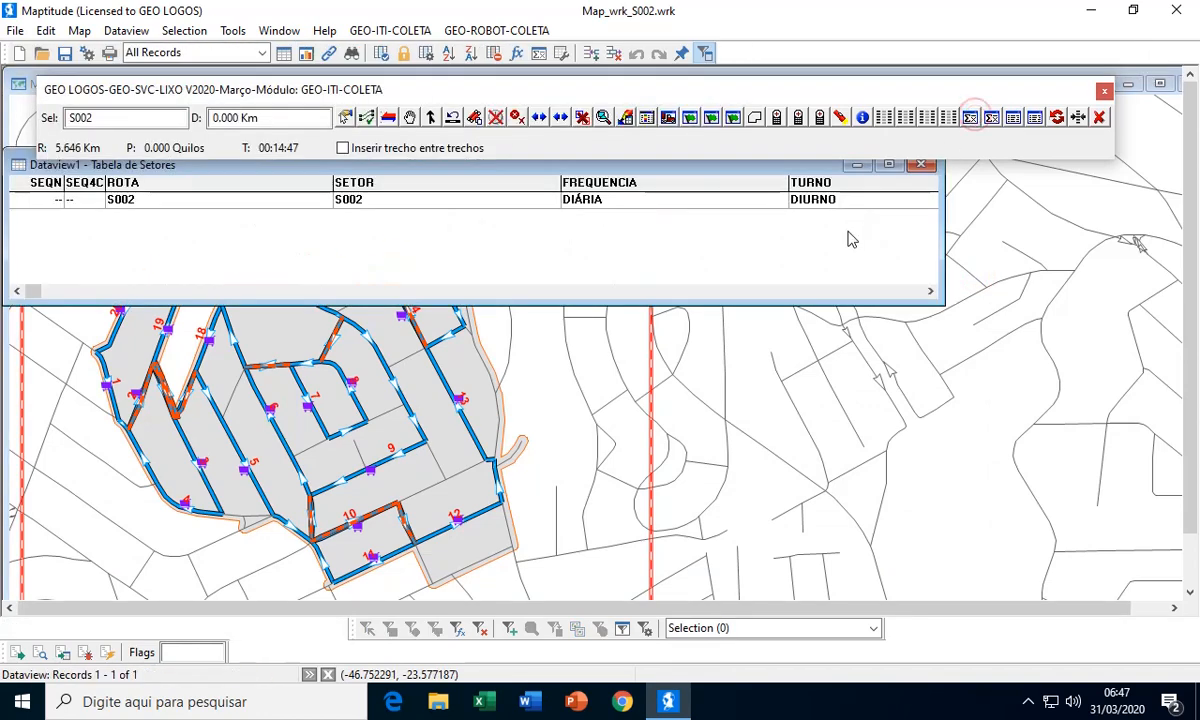
left_click(868, 291)
left_click(868, 291)
left_click(868, 291)
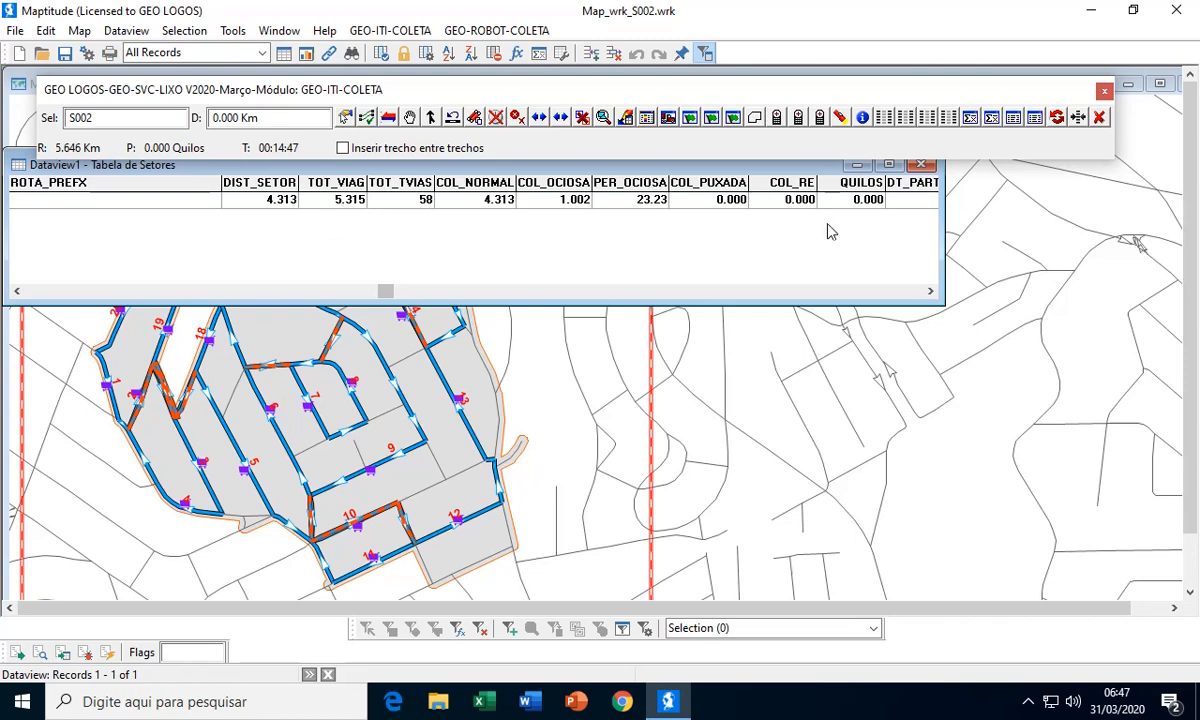
left_click(921, 165)
scroll(731, 261, "down", 1)
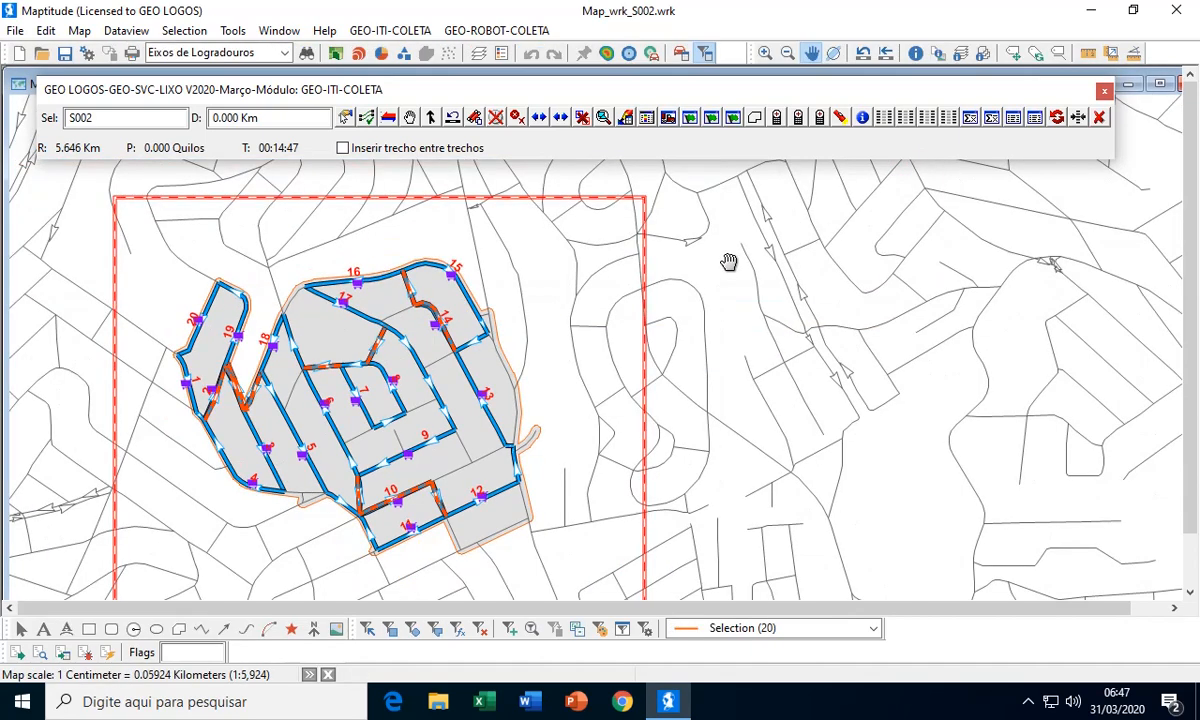
mouse_move(705, 307)
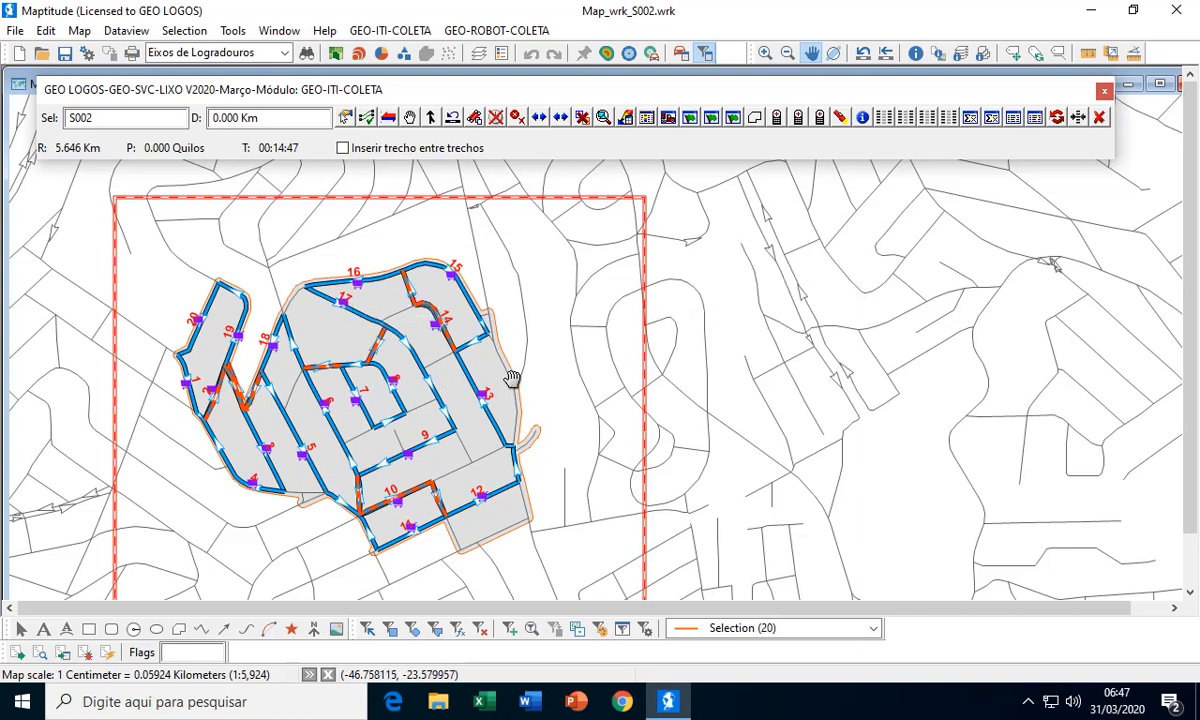
scroll(522, 375, "up", 1)
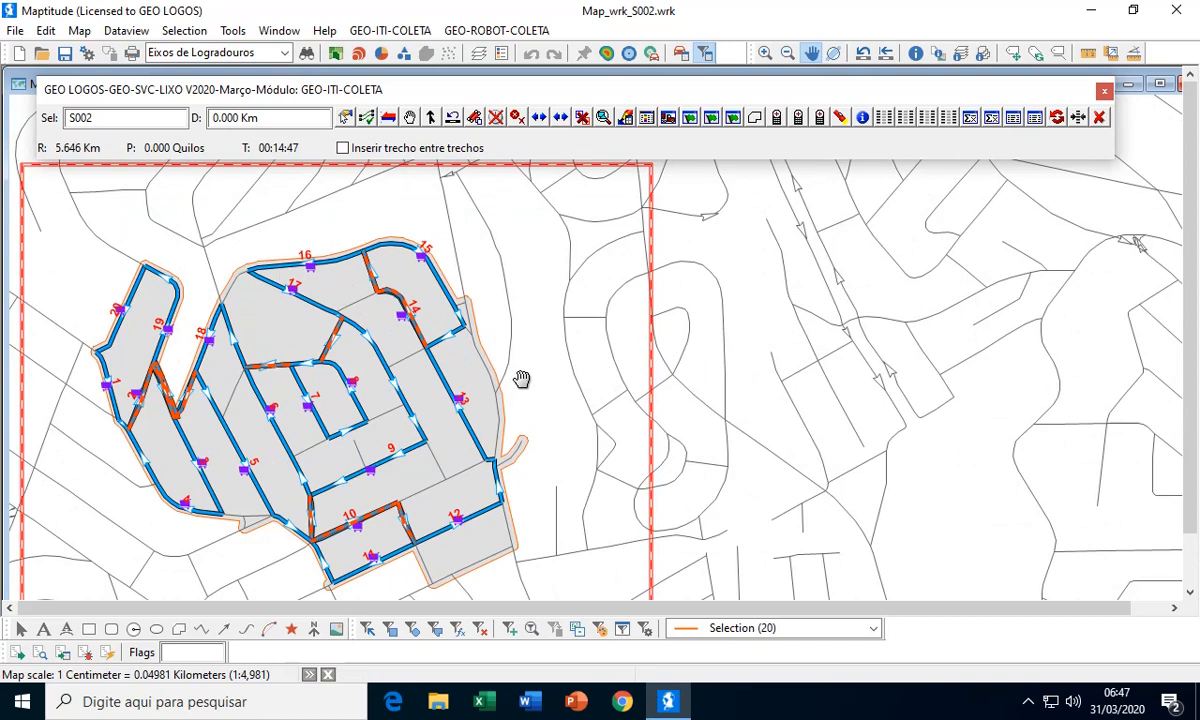
scroll(537, 378, "down", 1)
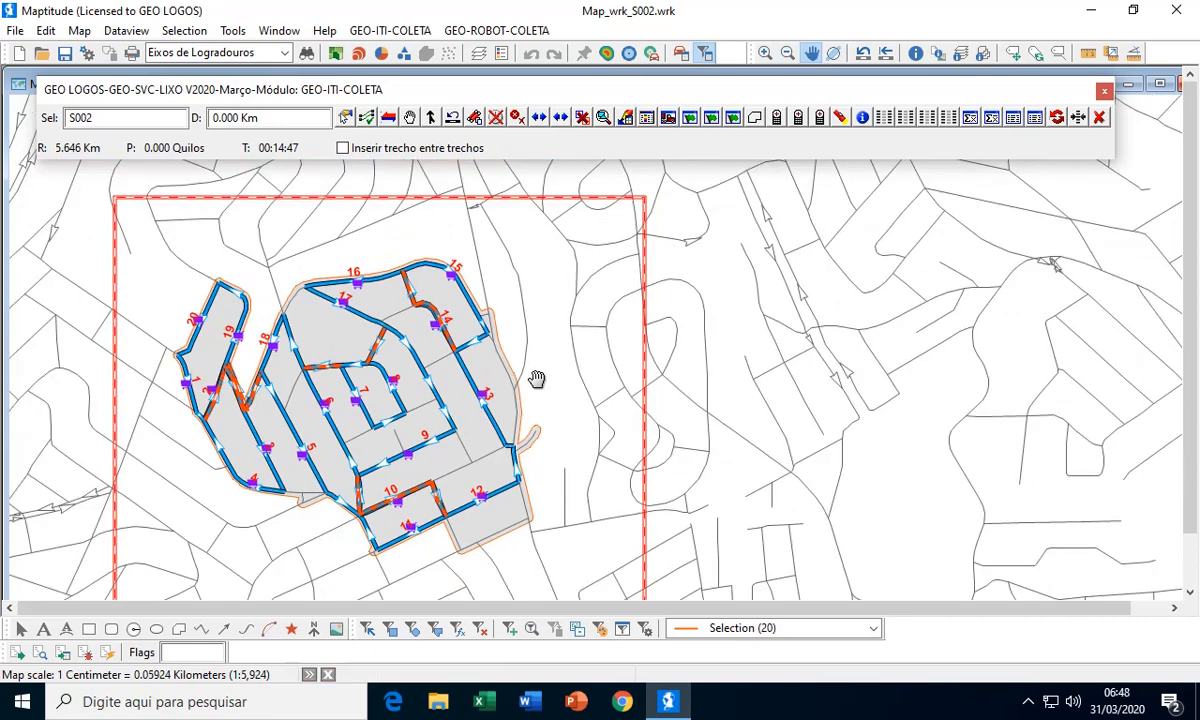